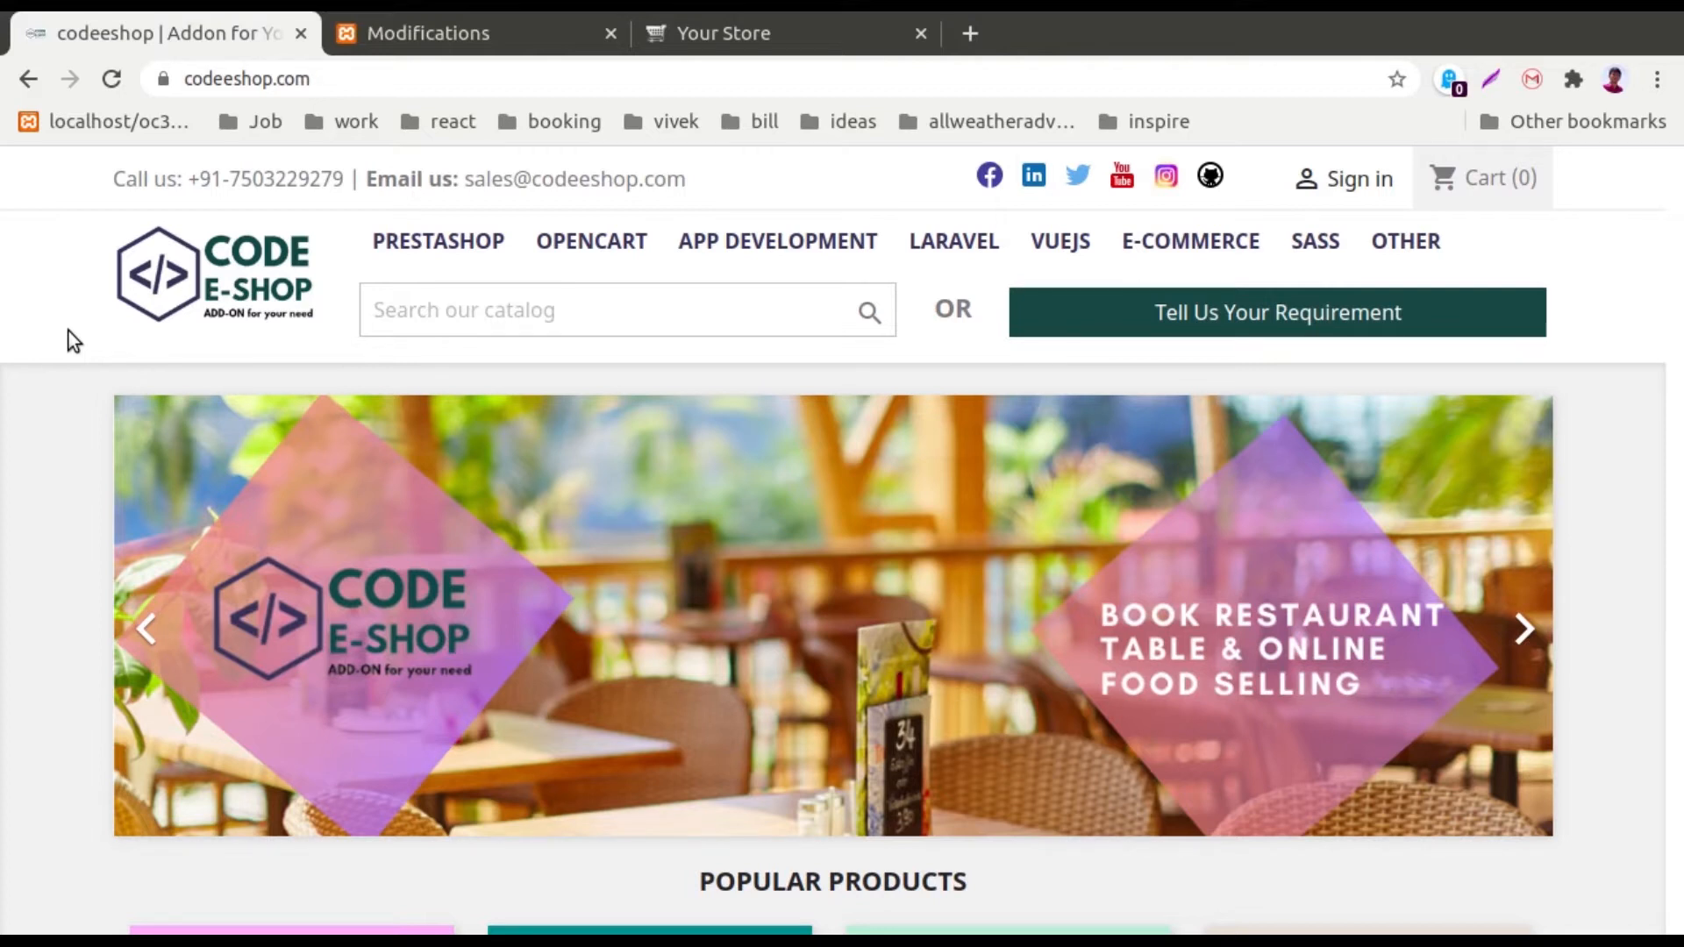
Step: Switch to the OpenCart admin and filter the extension list to the Modules type
key("ctrl+Tab")
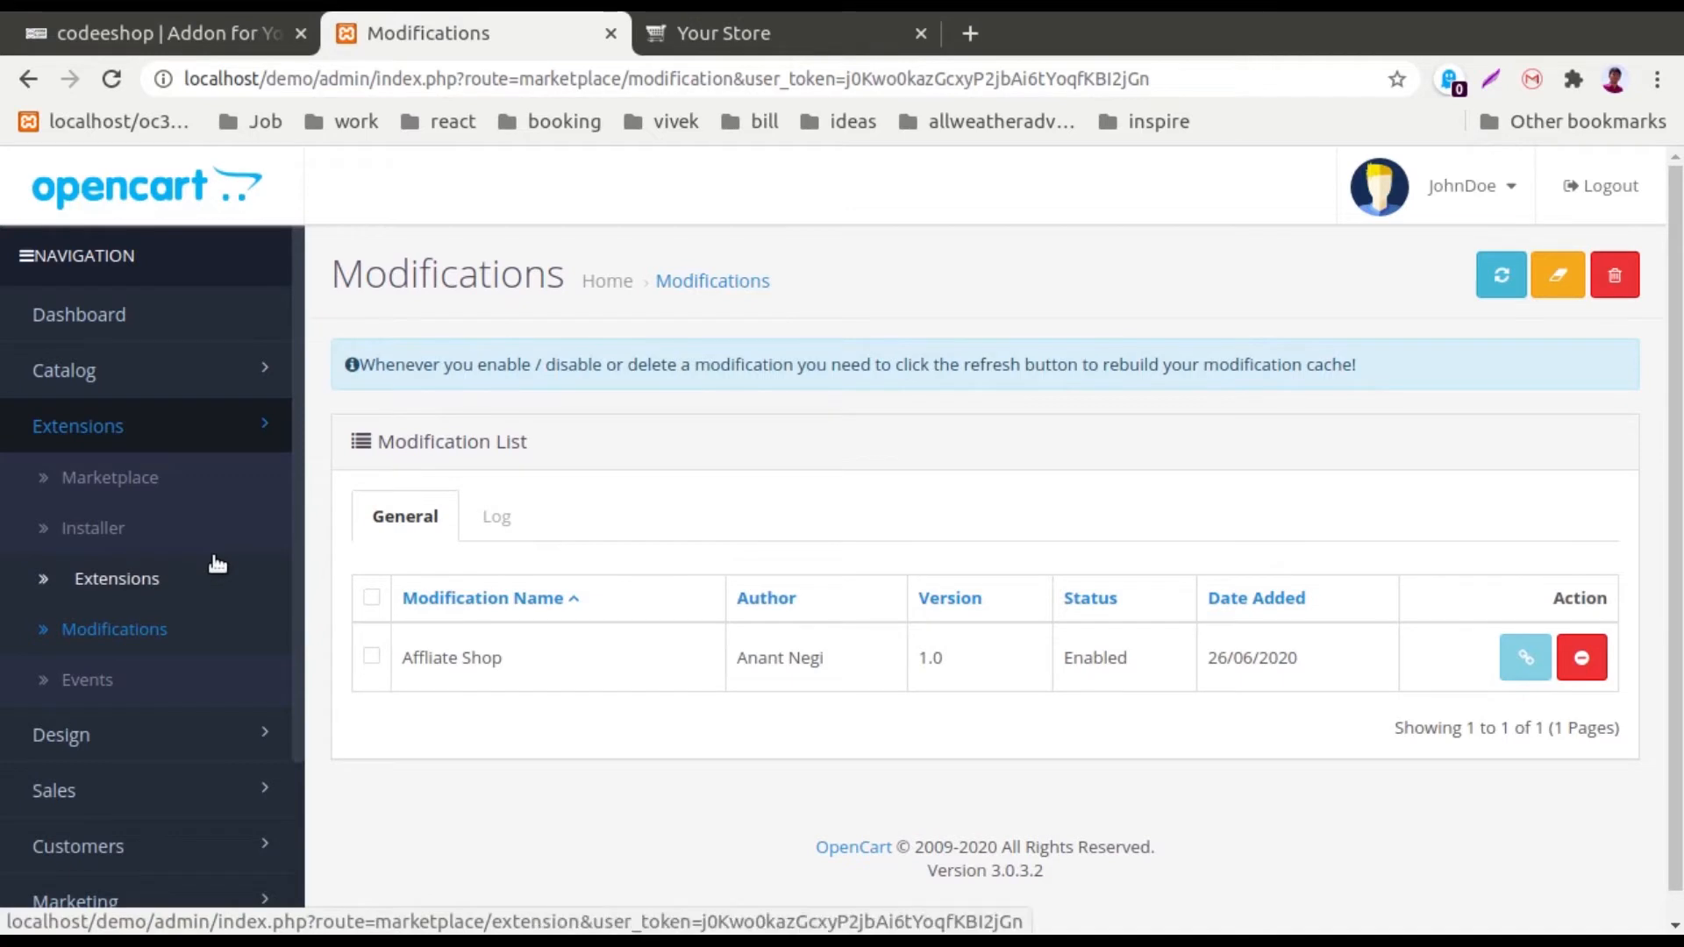
left_click(174, 589)
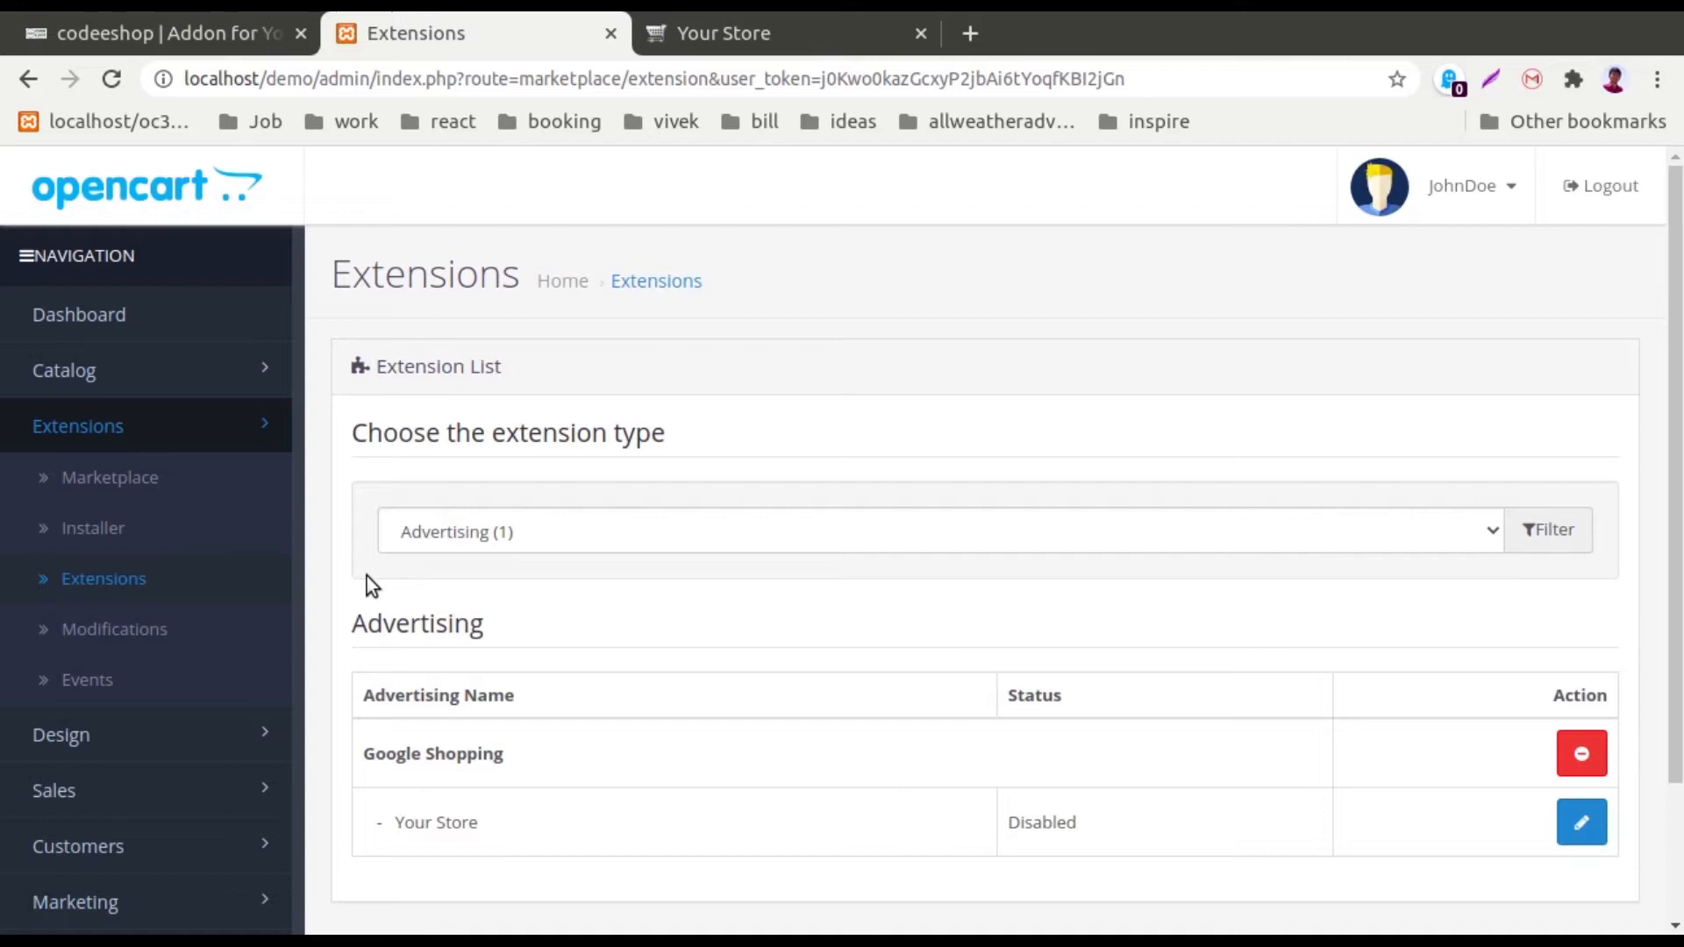
left_click(513, 530)
left_click(527, 739)
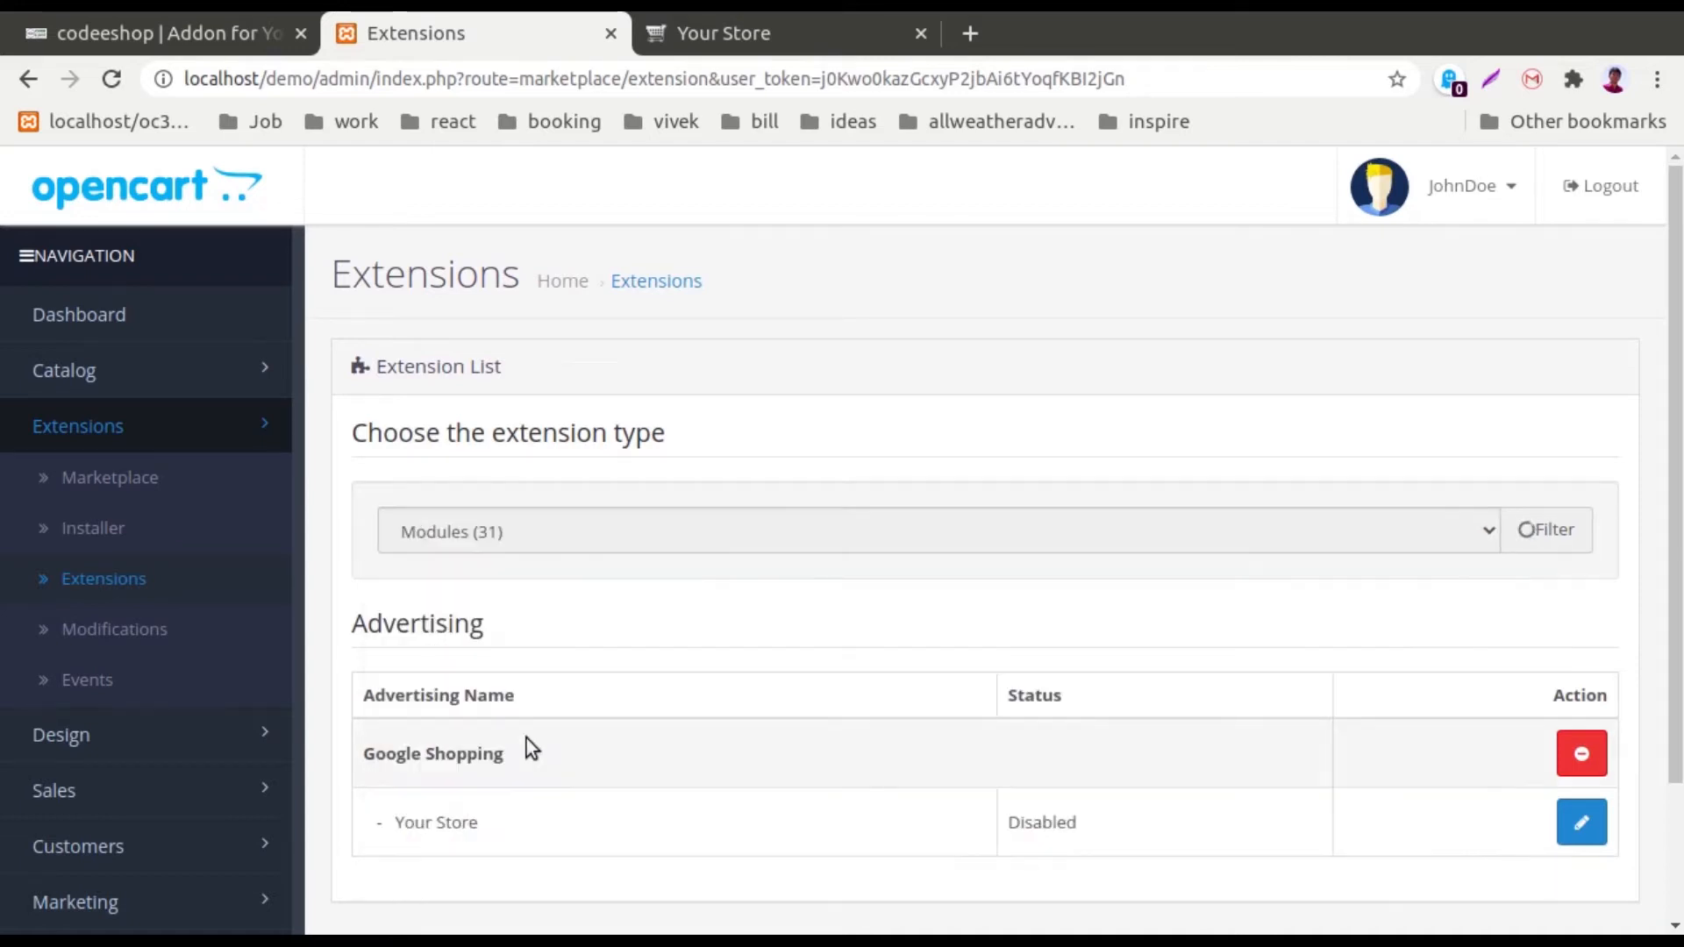
Step: Open the Affiliate Shop module for editing and look over its General settings
scroll(903, 466, "down", 3)
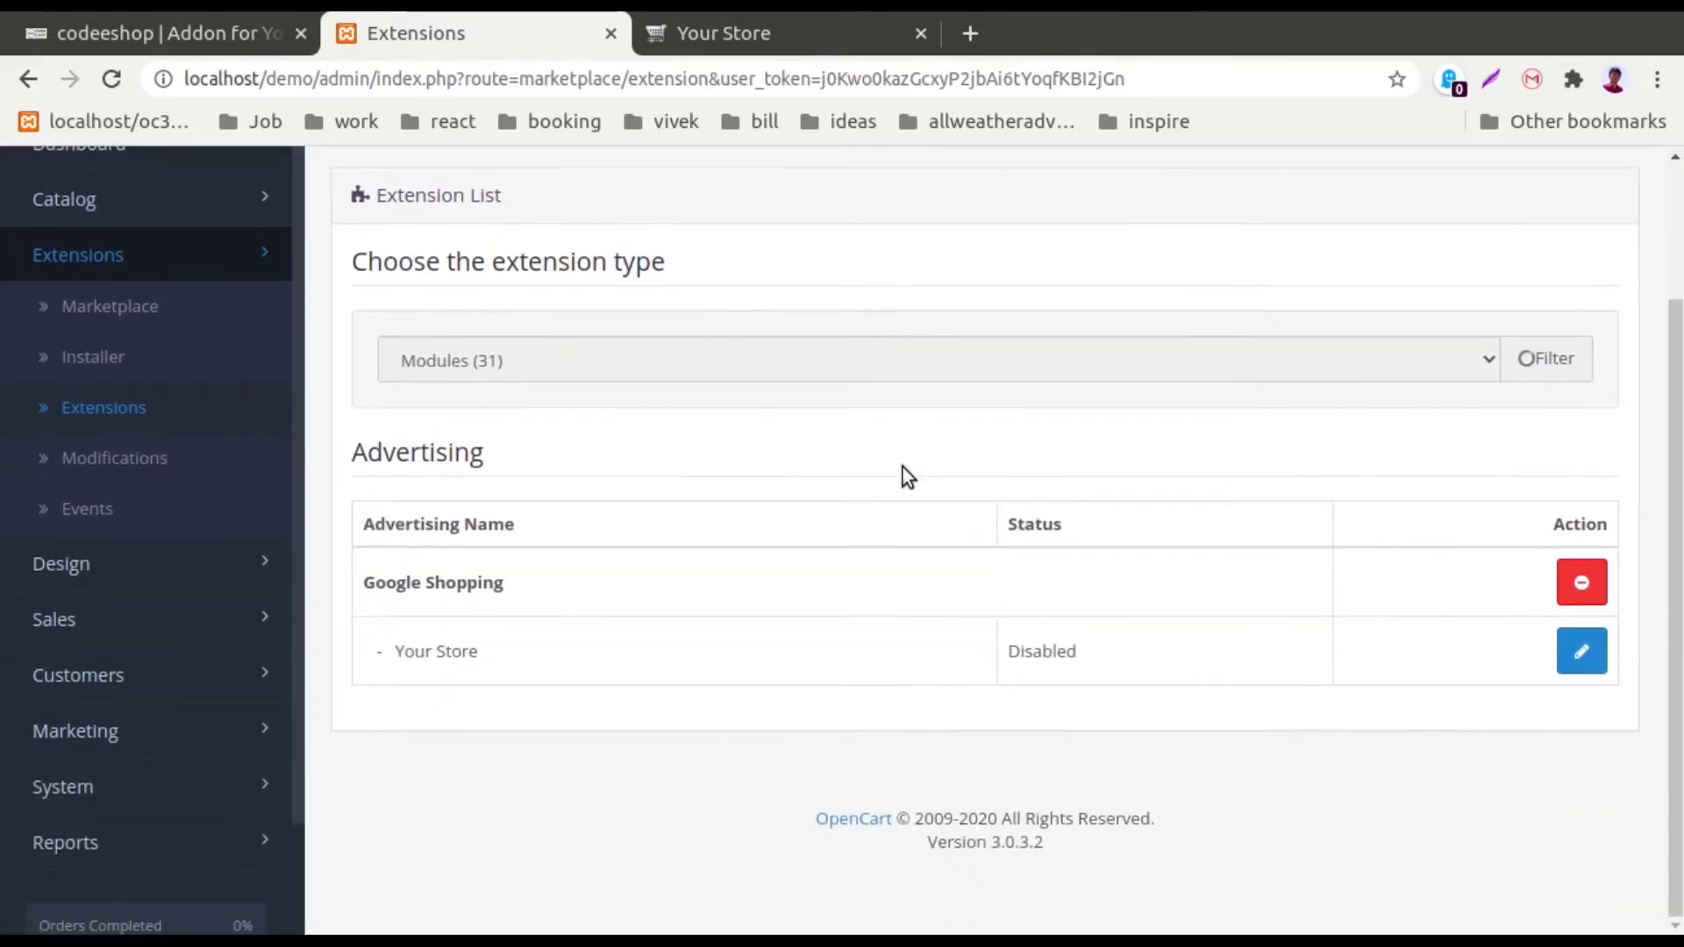
scroll(903, 467, "down", 3)
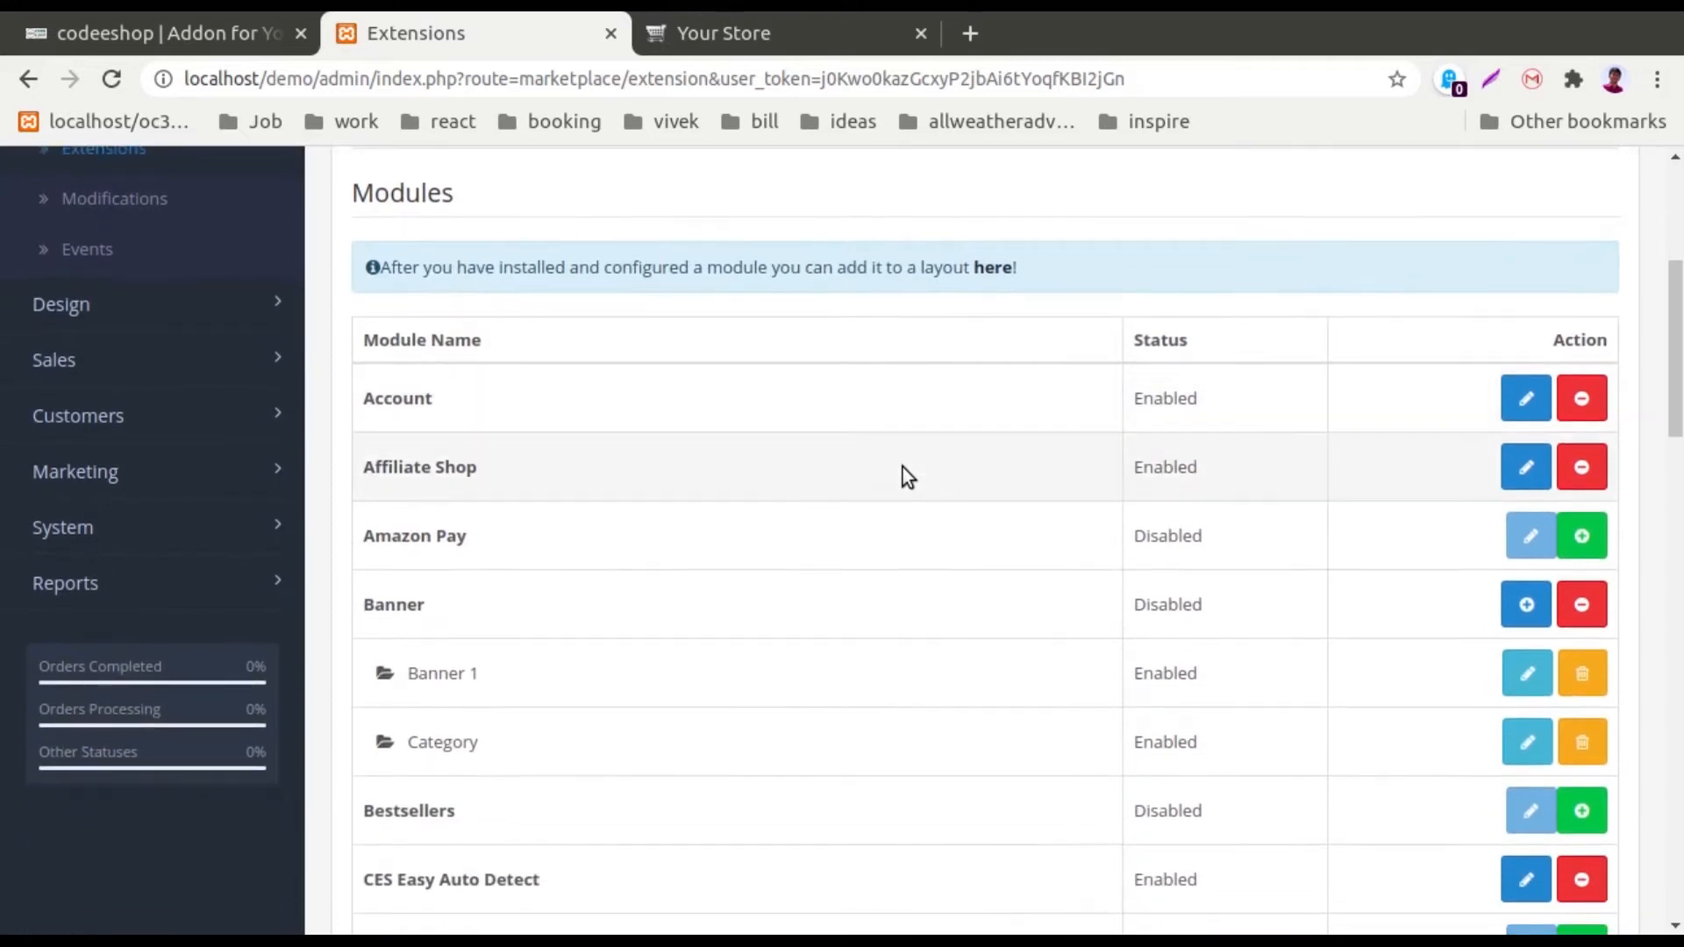
left_click(1525, 463)
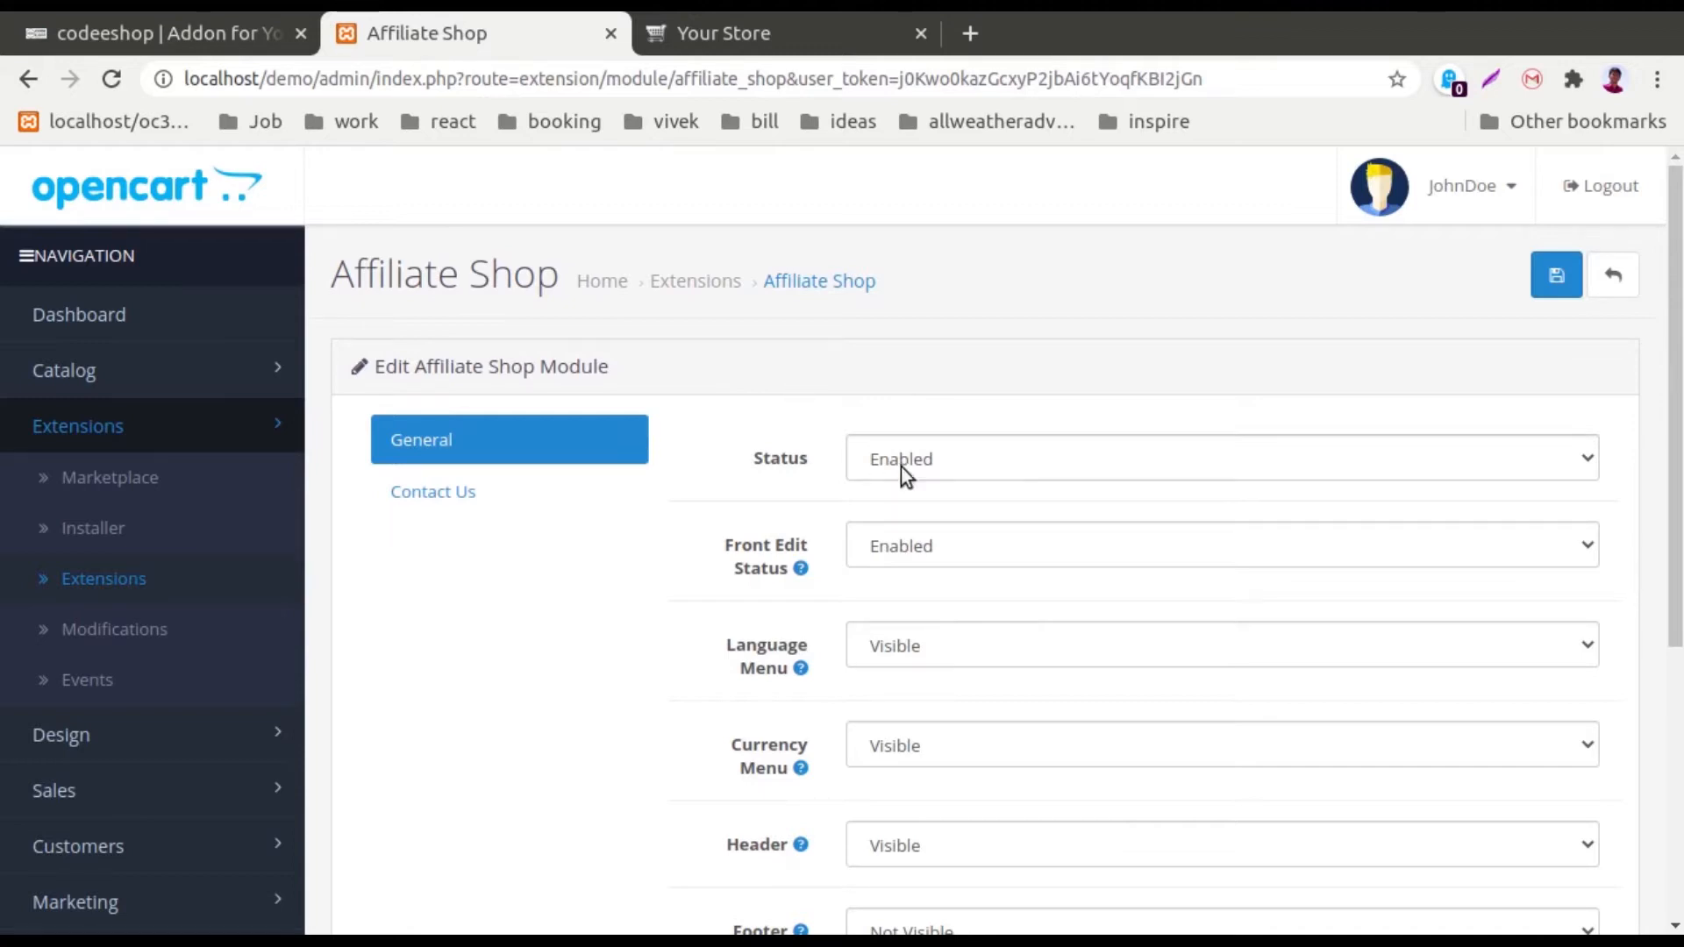
mouse_move(752, 535)
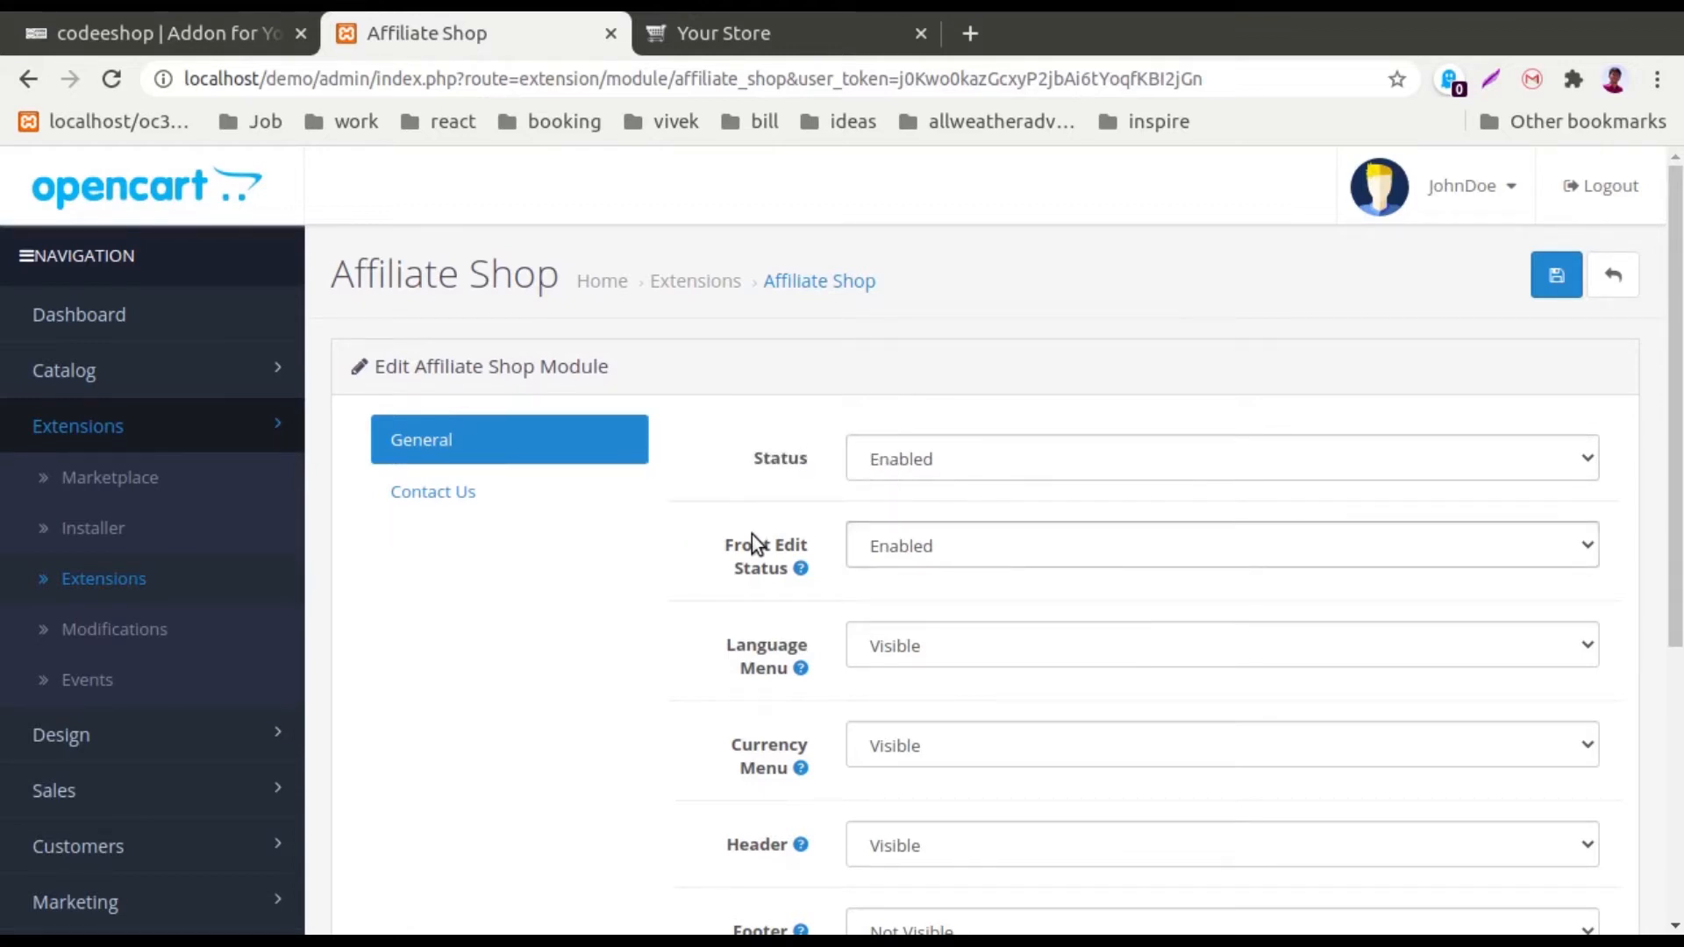
scroll(624, 618, "down", 5)
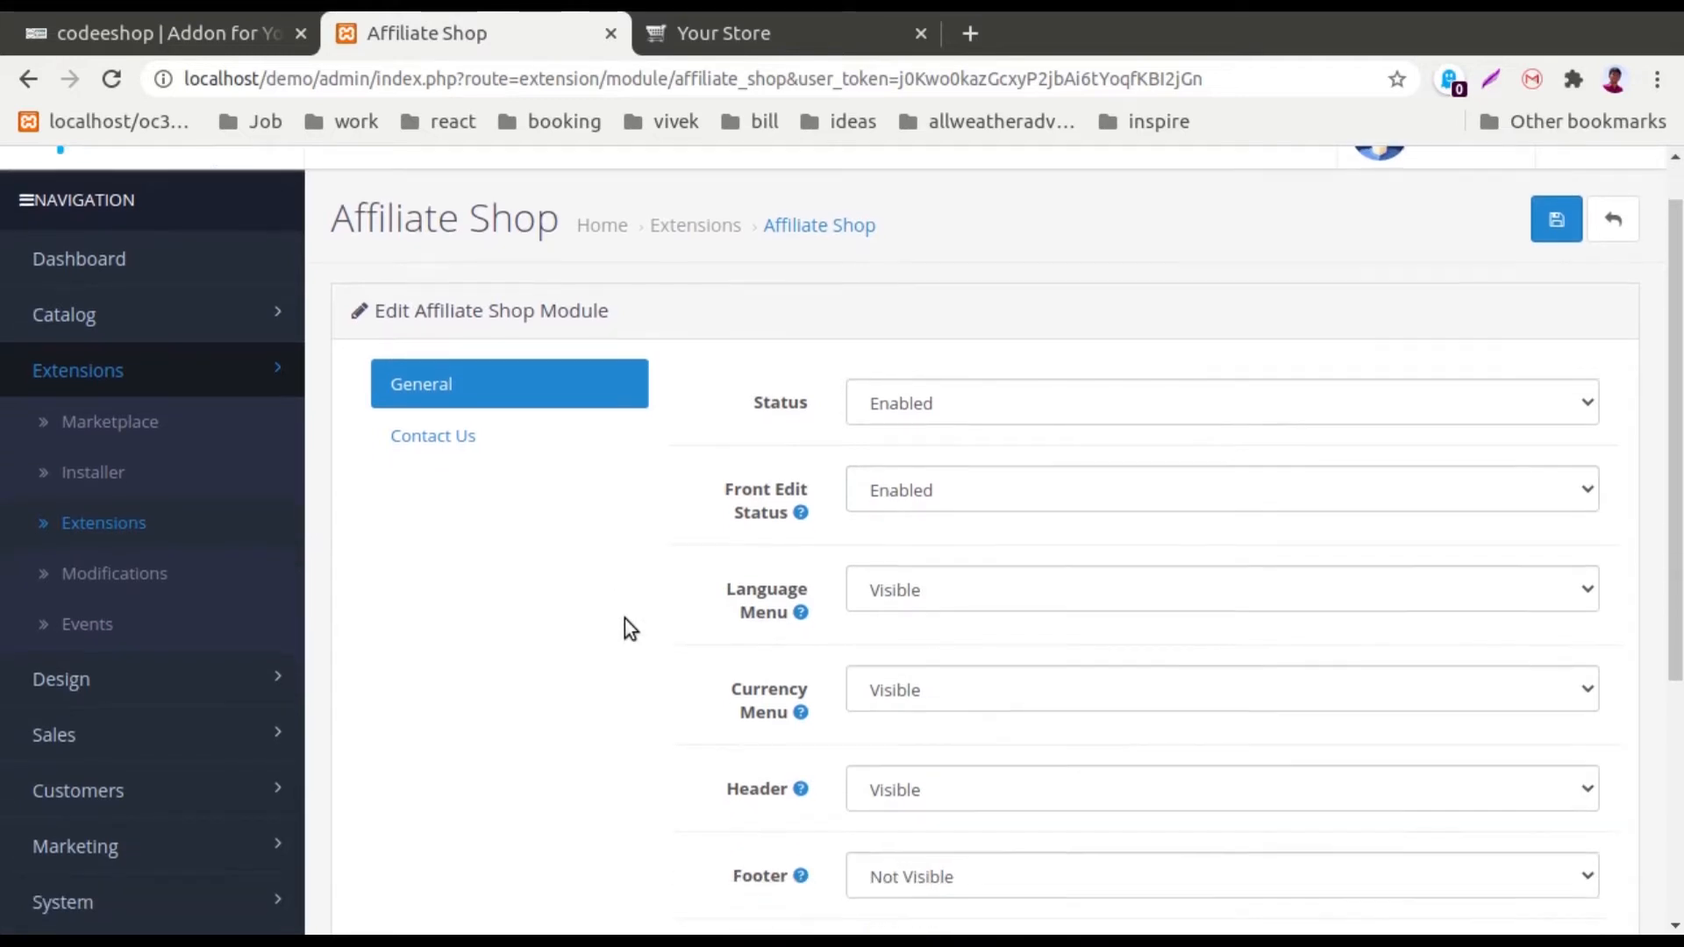
scroll(624, 619, "up", 5)
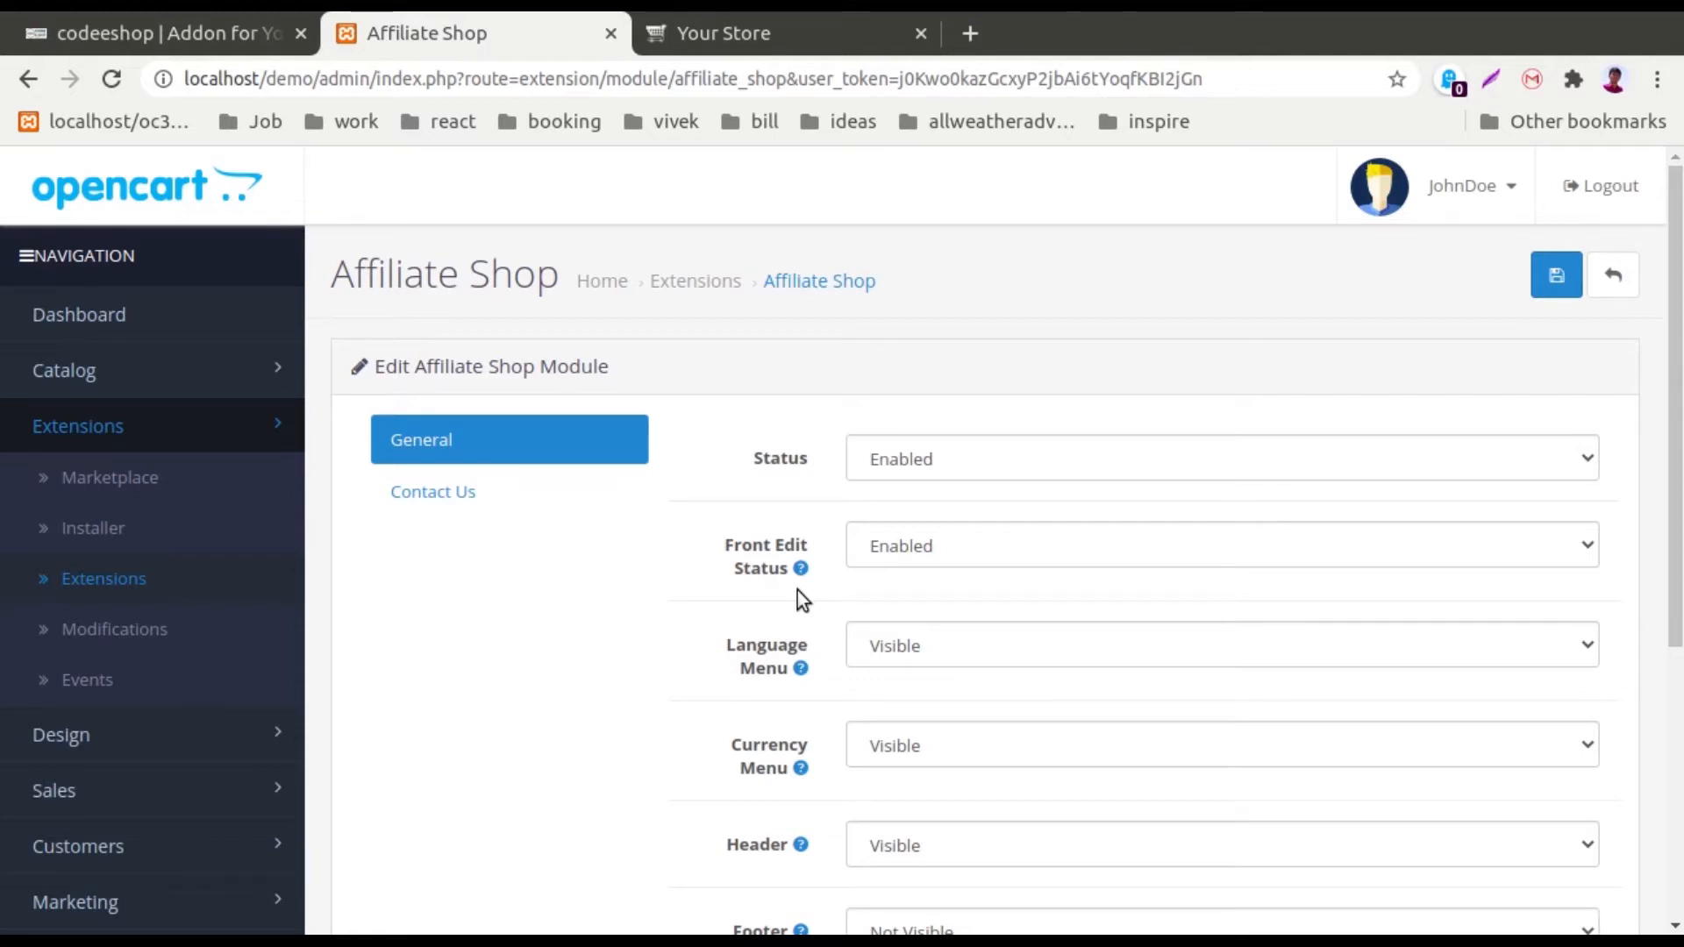
Step: In the storefront, open the iPhone's affiliate data form, inspect its add to cart text and link, and close it without submitting
left_click(695, 26)
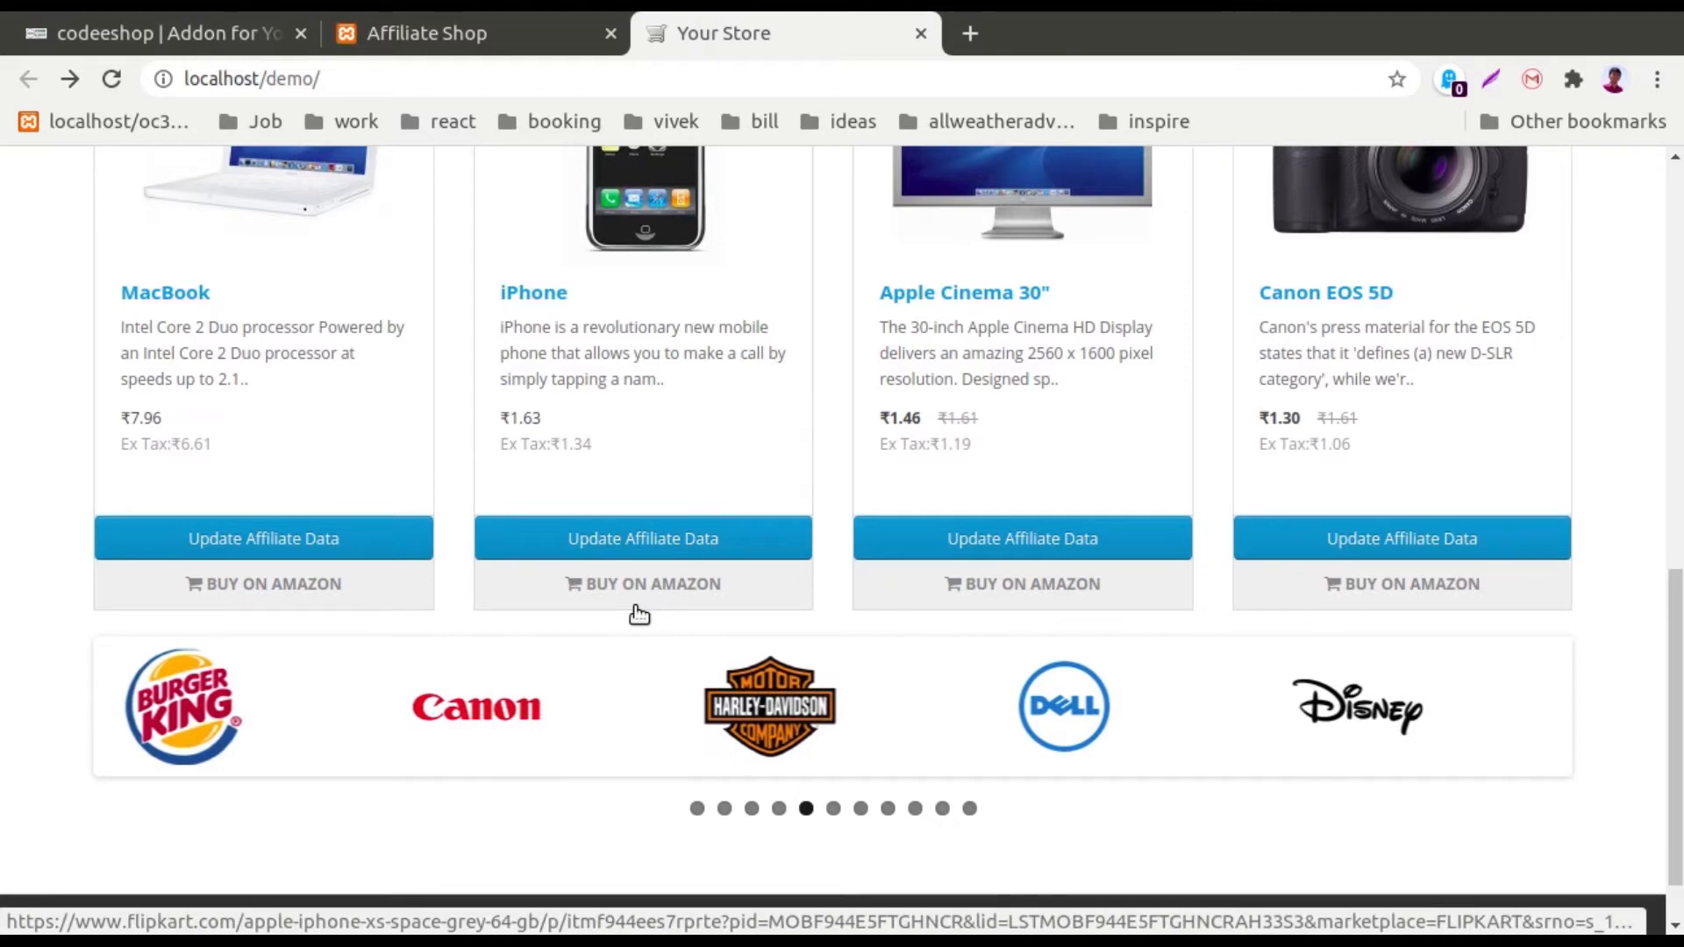
left_click(603, 540)
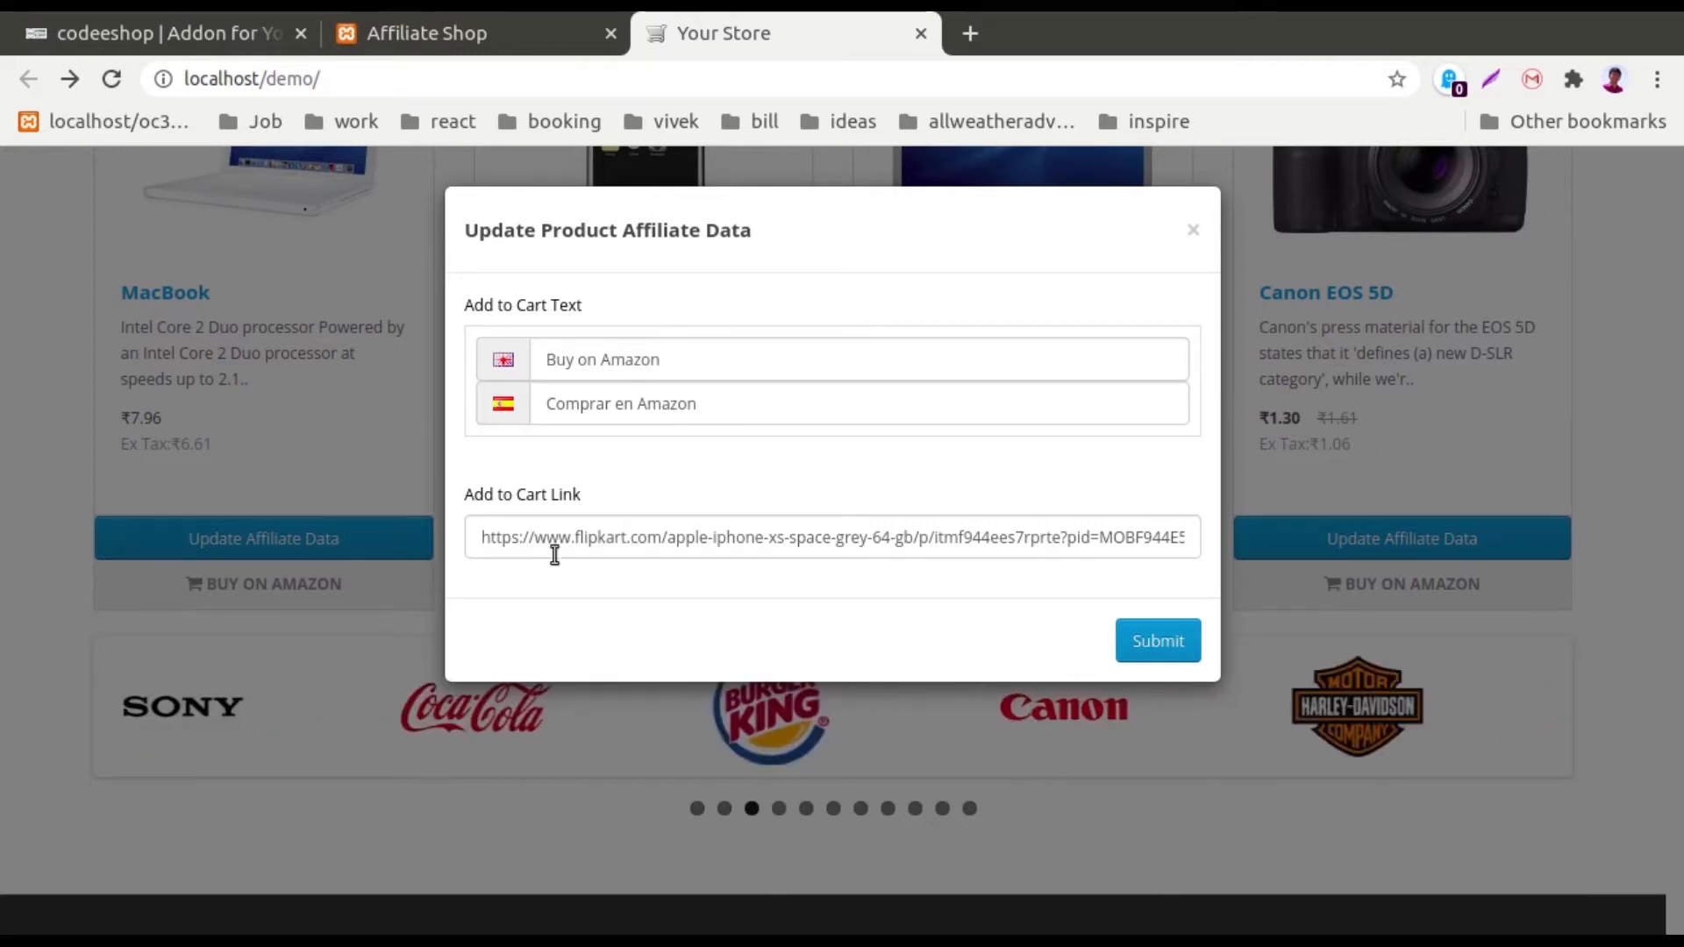
left_click(408, 591)
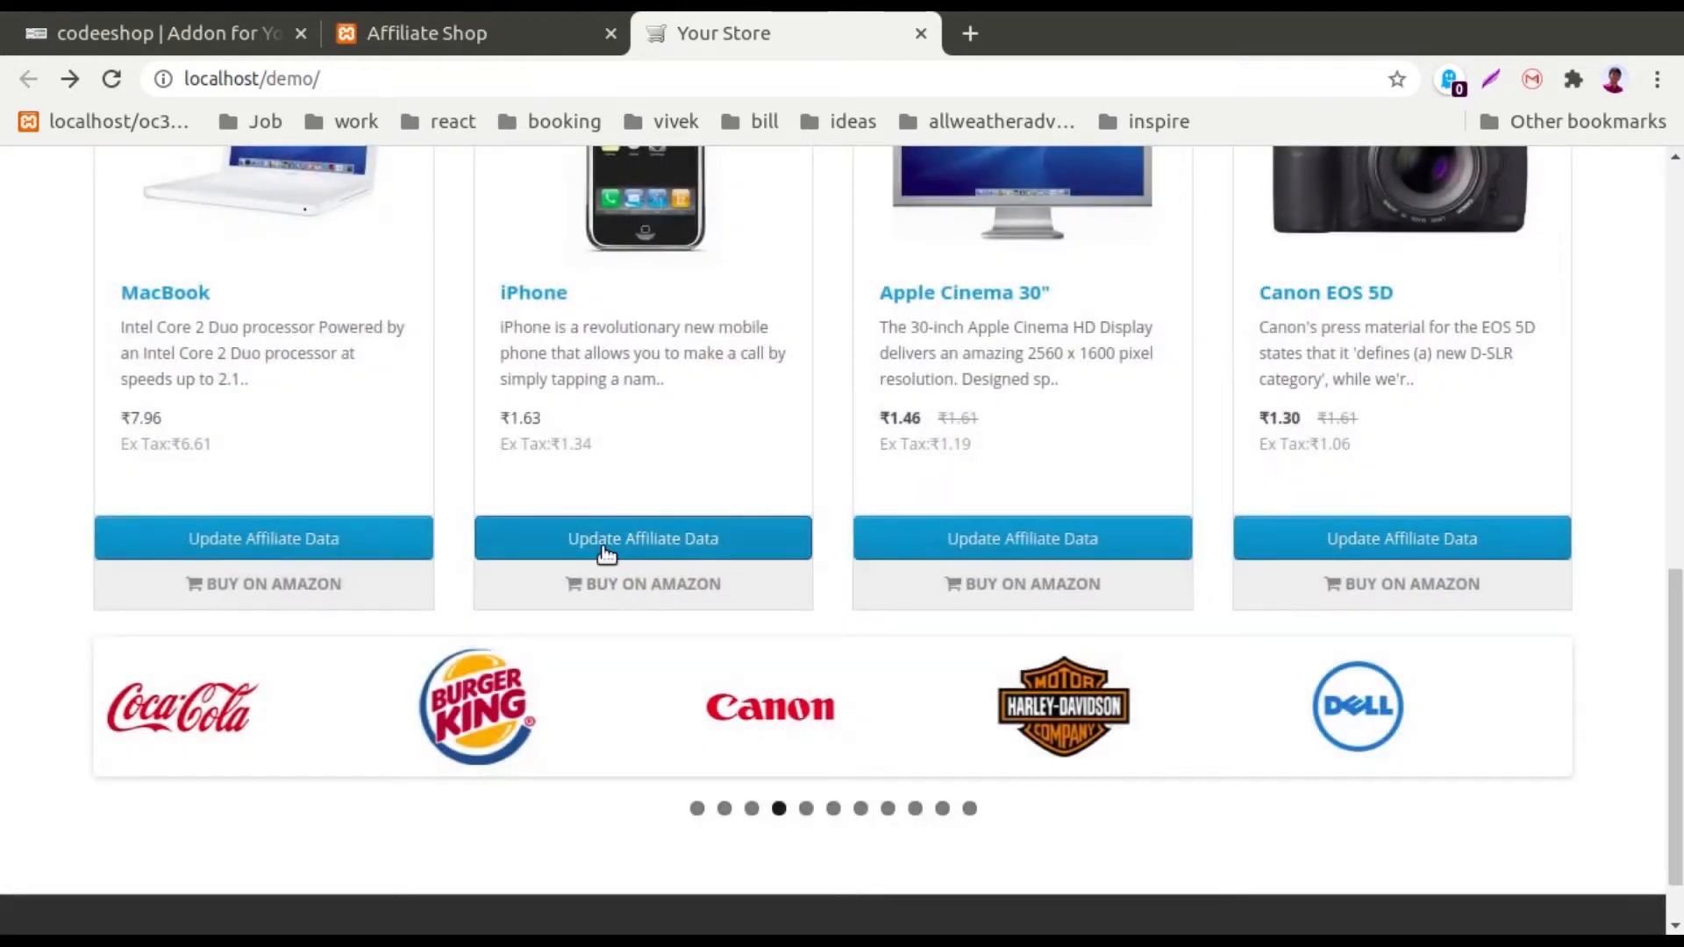
left_click(602, 542)
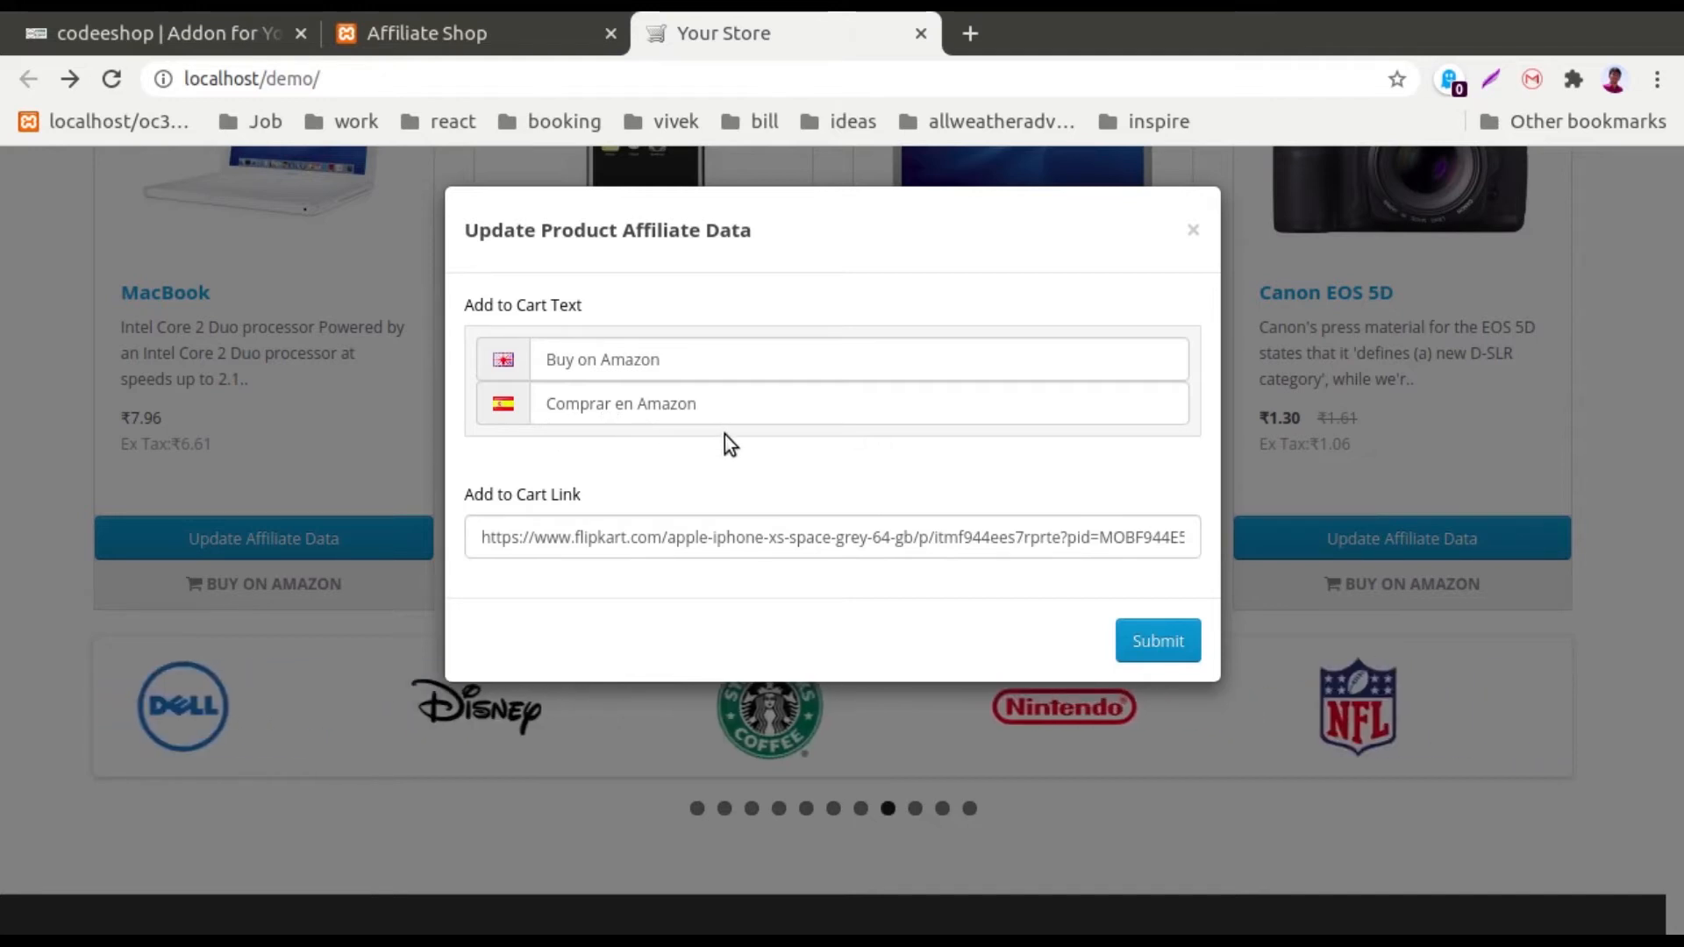
left_click(509, 536)
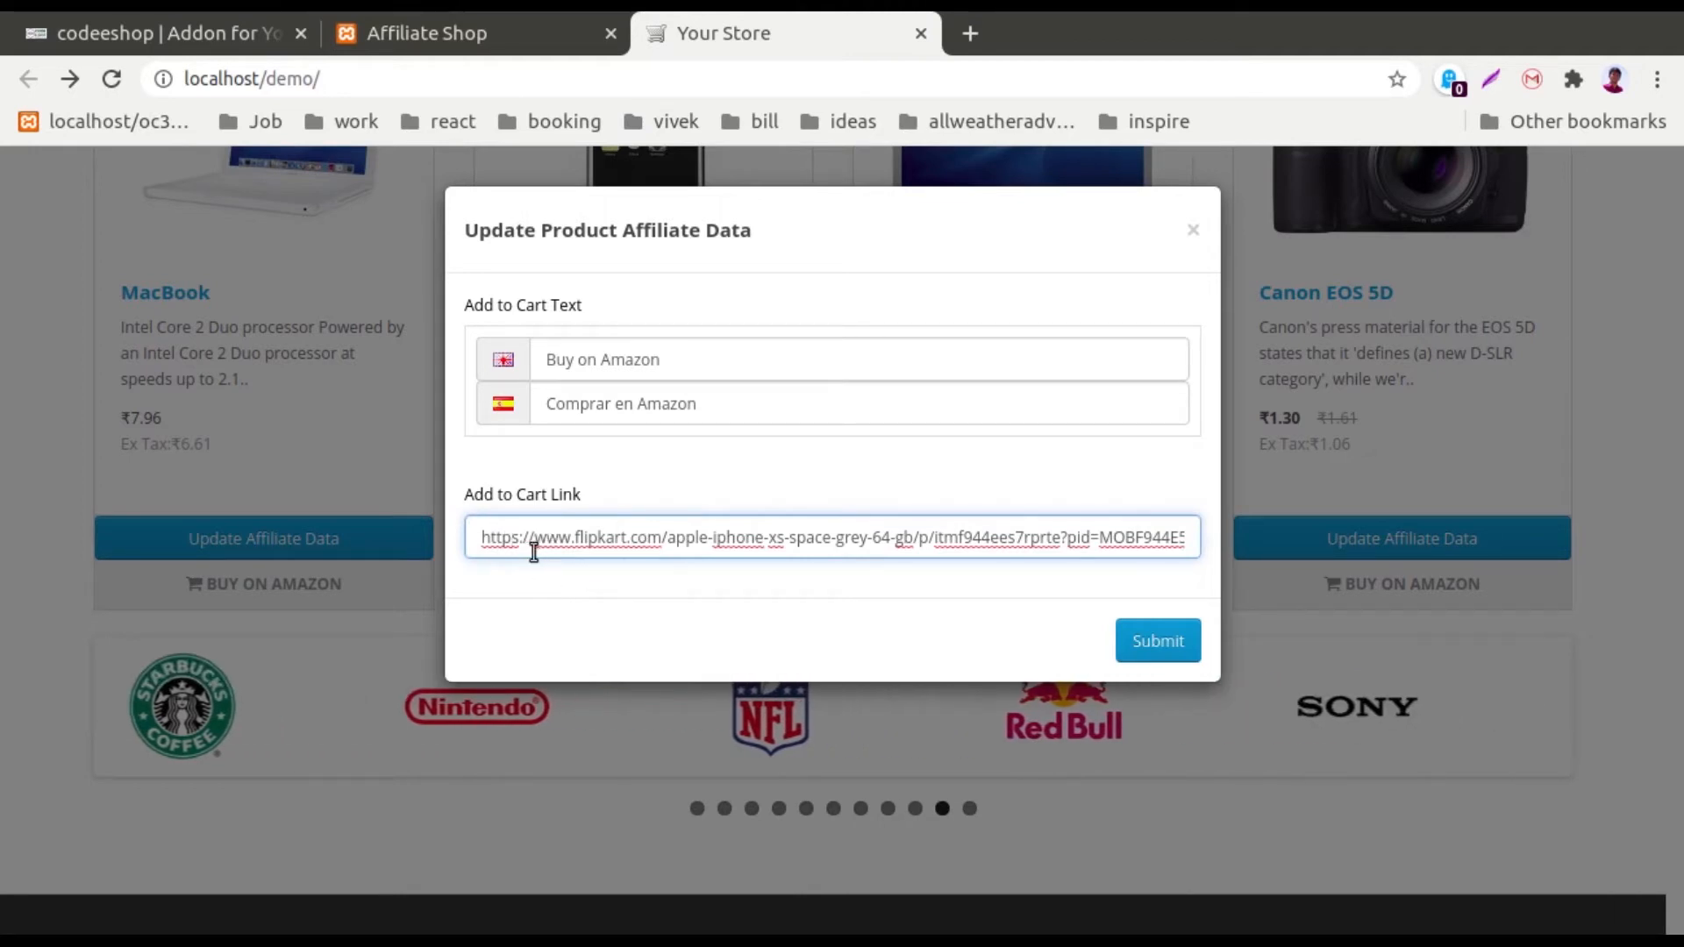
double_click(482, 539)
left_click(1195, 230)
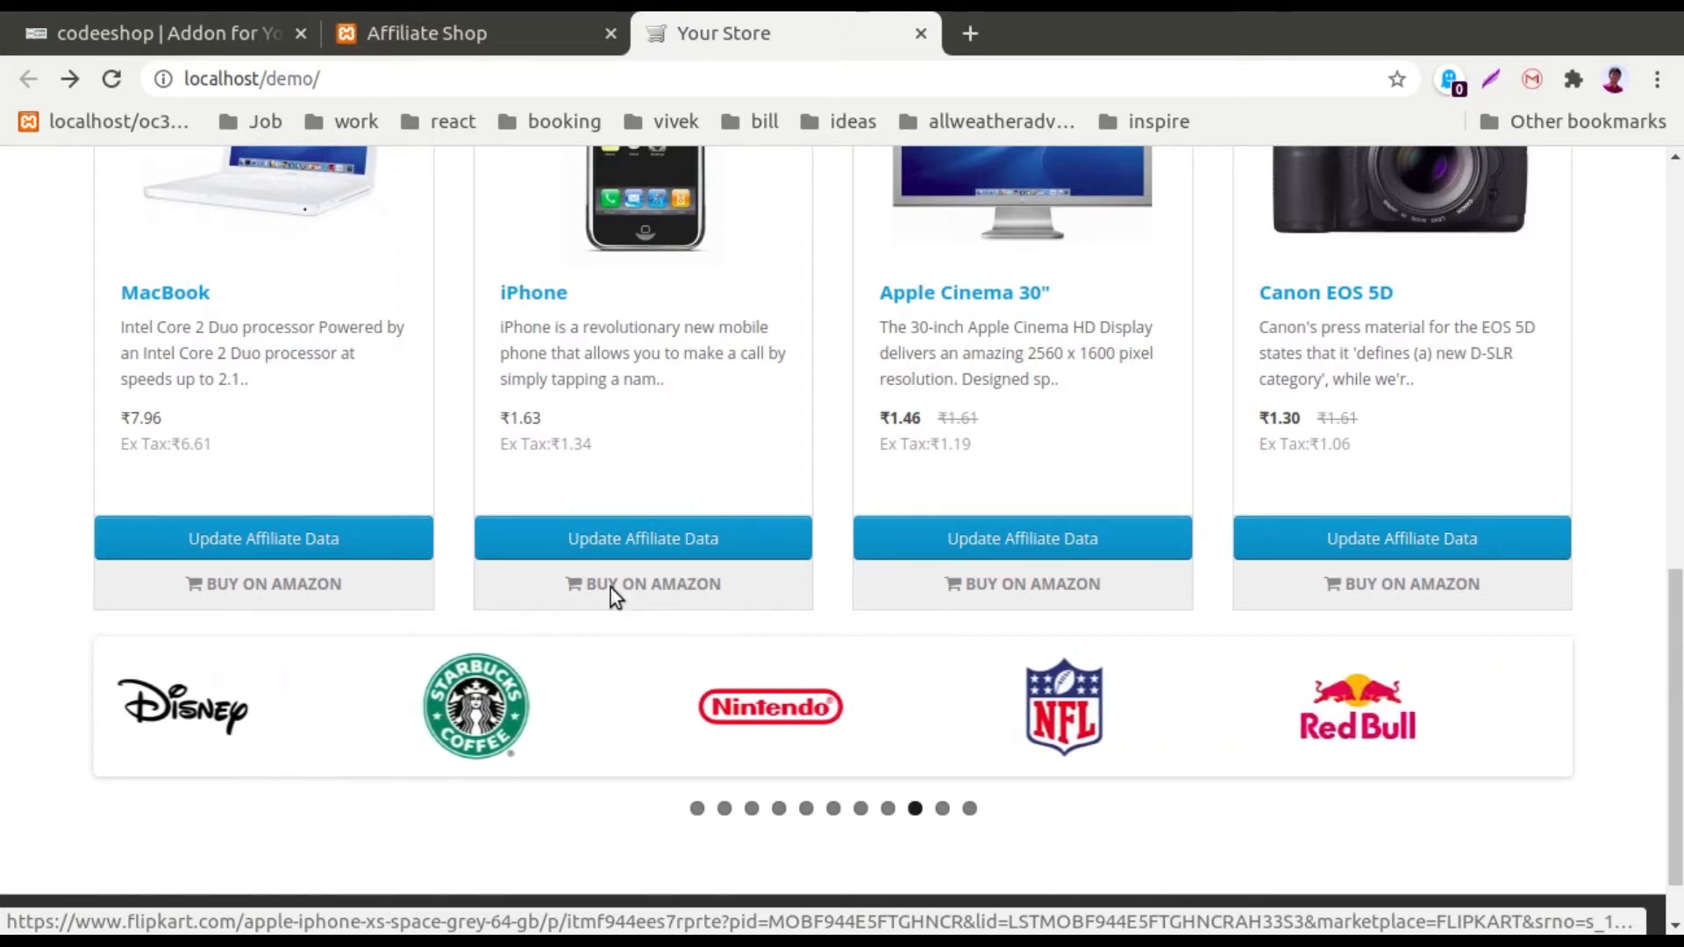
Step: Check where the iPhone's Buy on Amazon link leads, and view the MacBook's affiliate data form
left_click(614, 590)
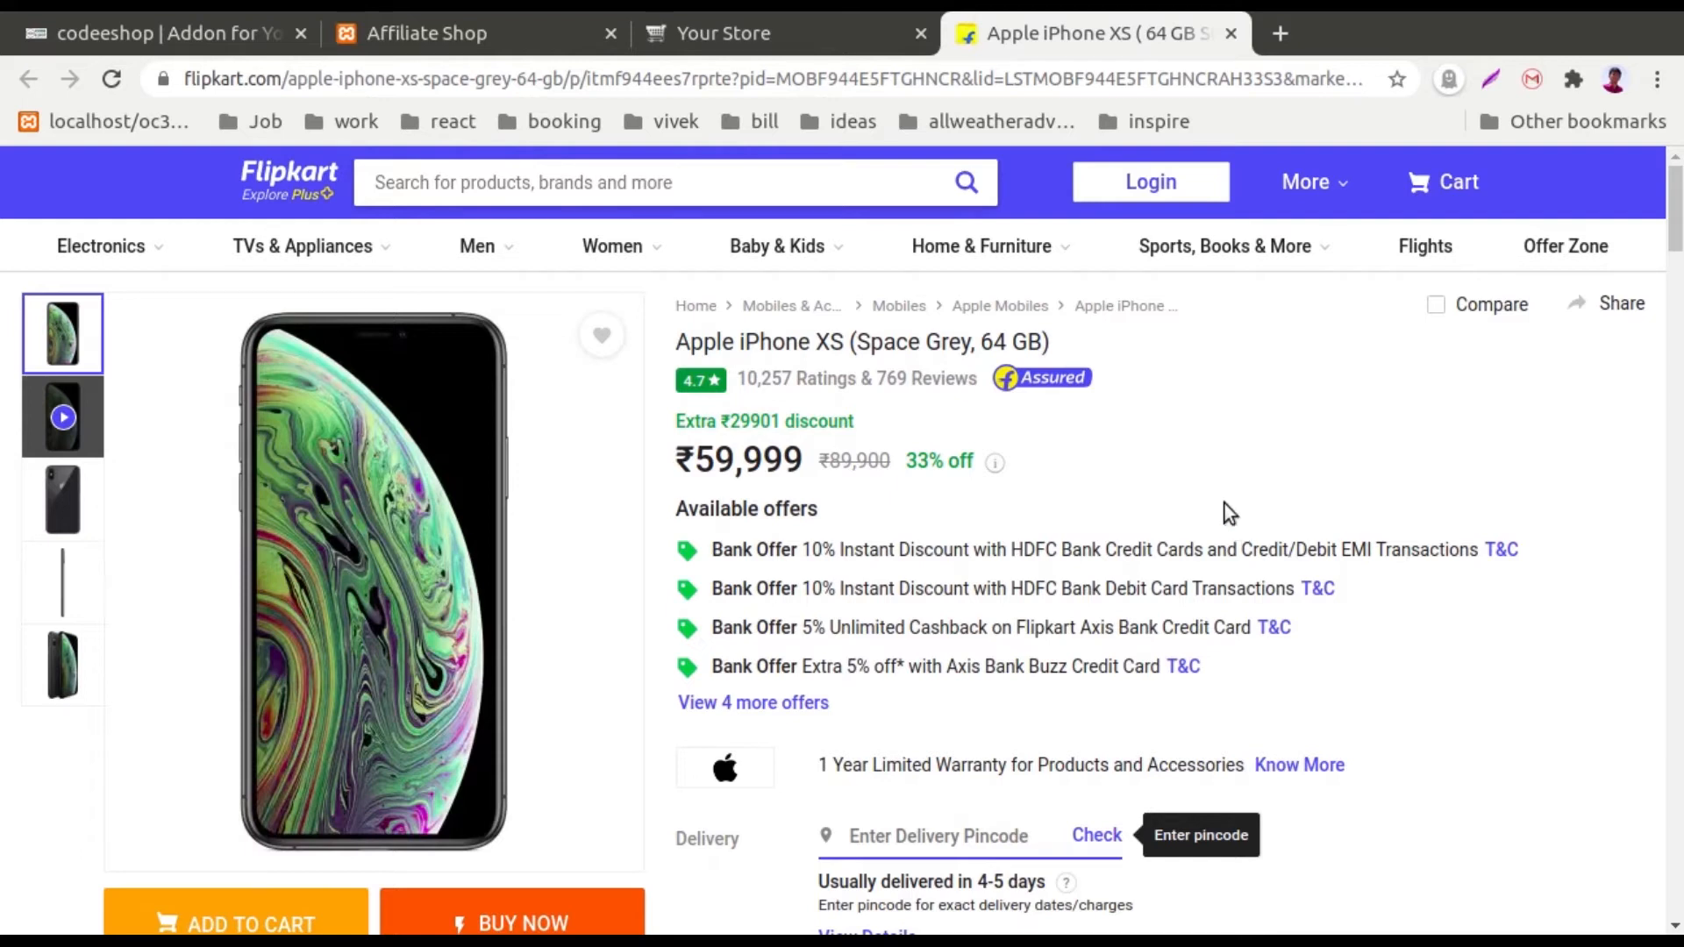
left_click(1239, 41)
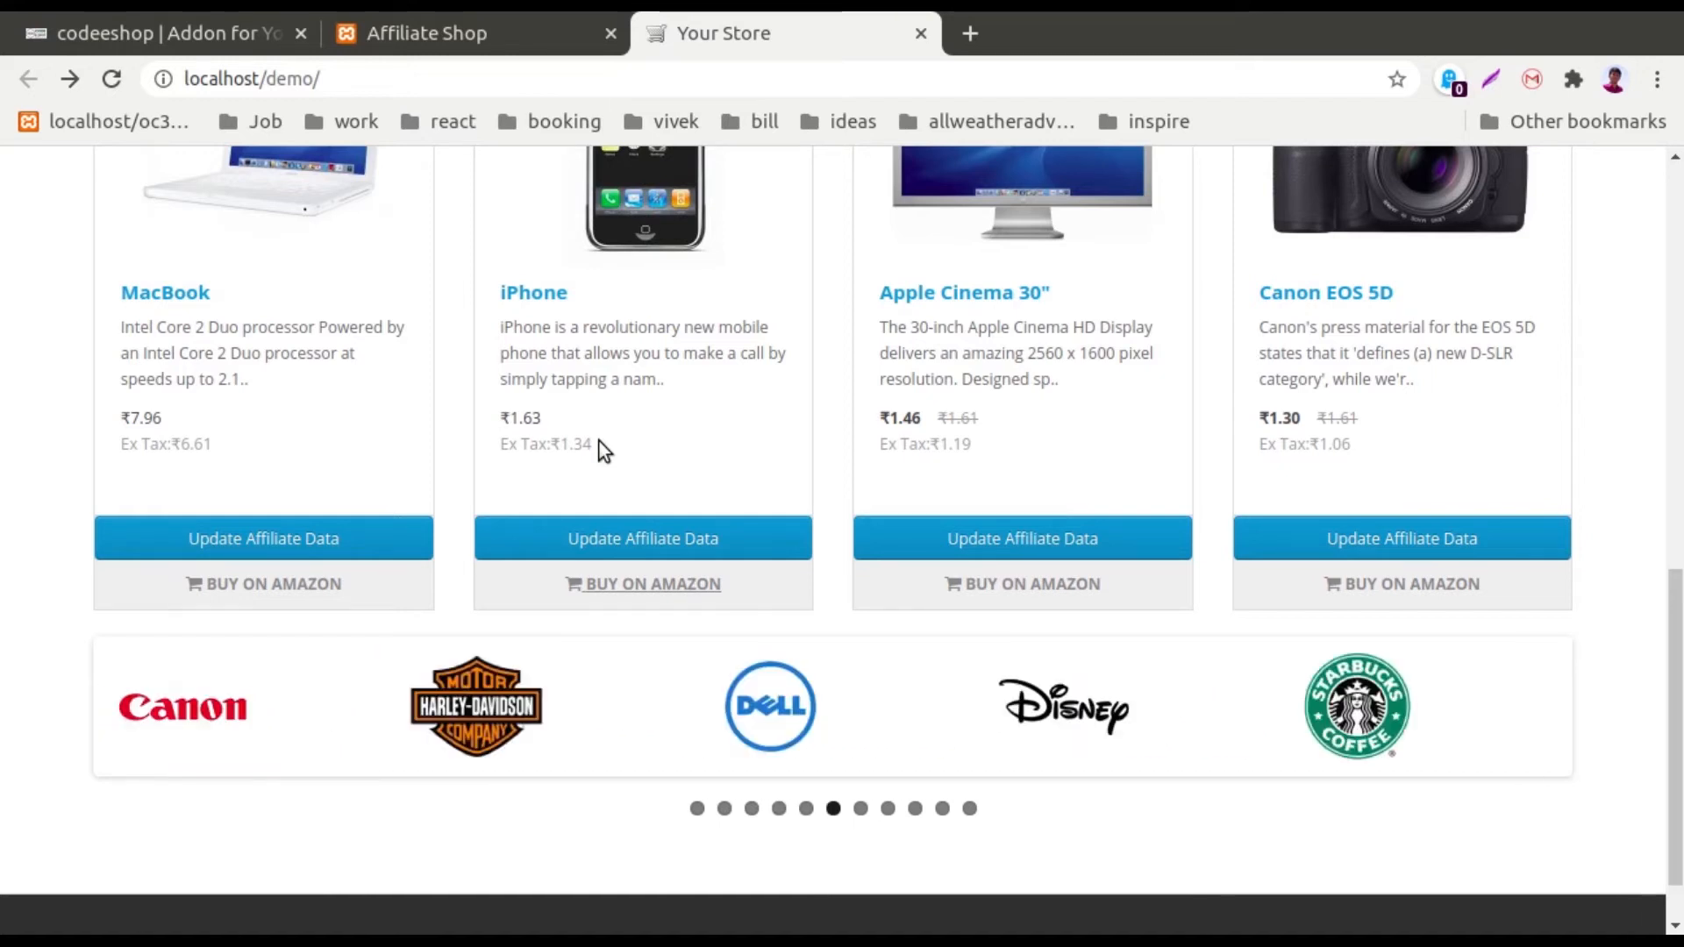
left_click(270, 545)
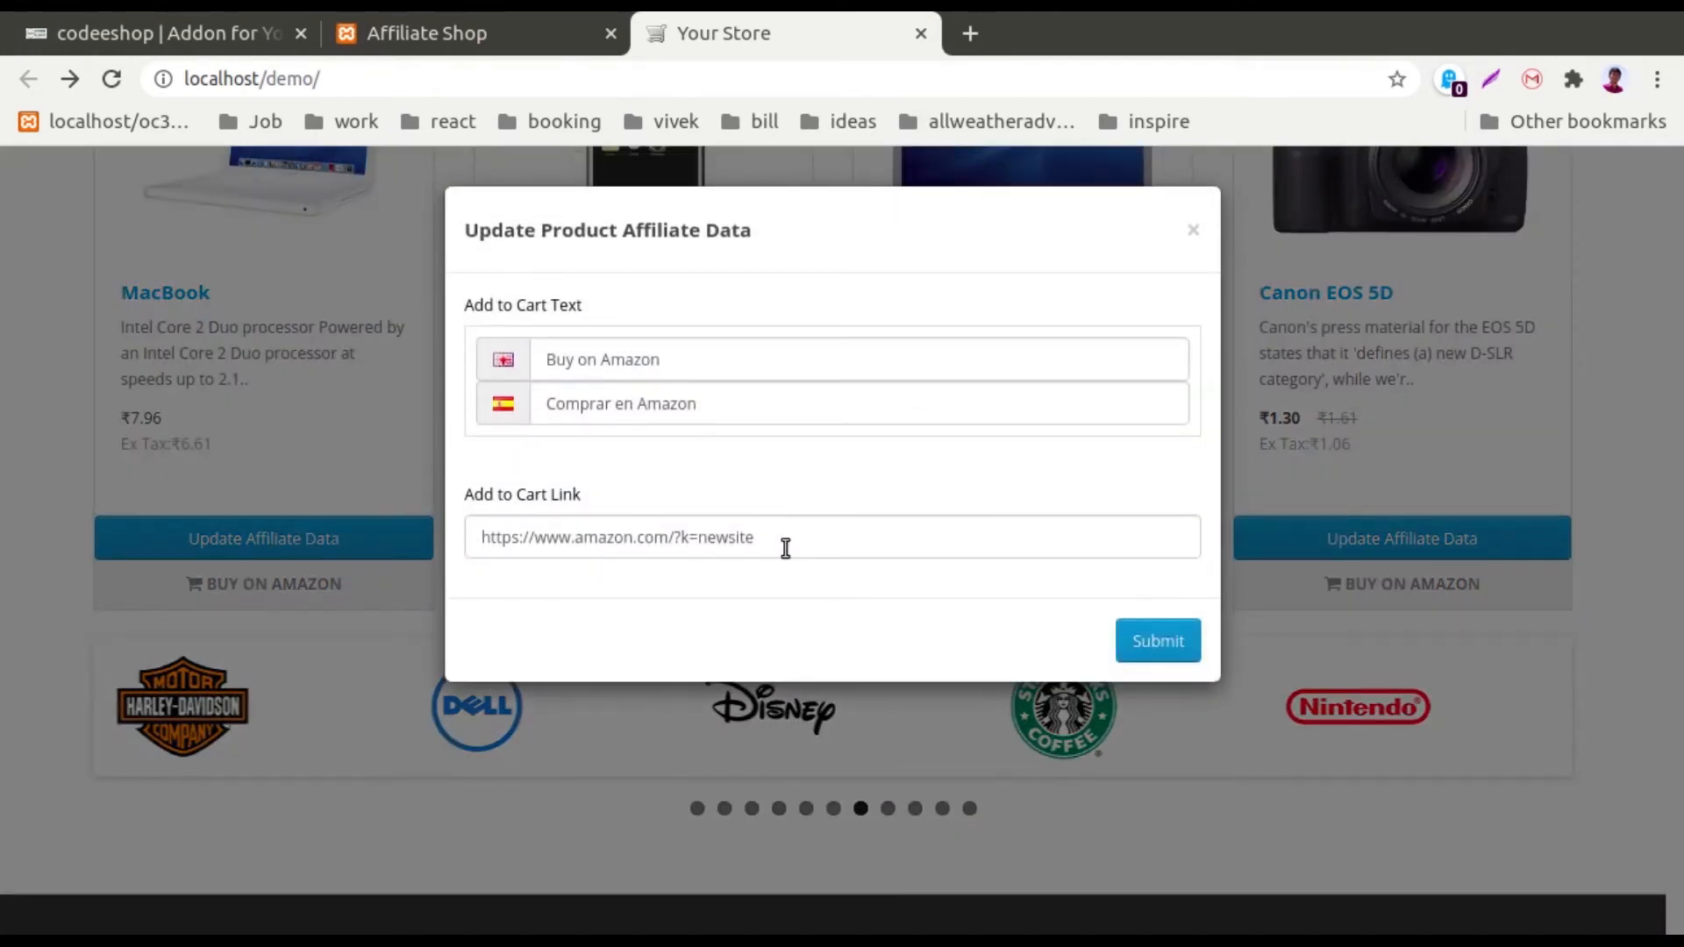
left_click(377, 612)
Step: Go to amazon.in in a new tab and open the Echo Dot product page
key("ctrl+t")
type("amazon")
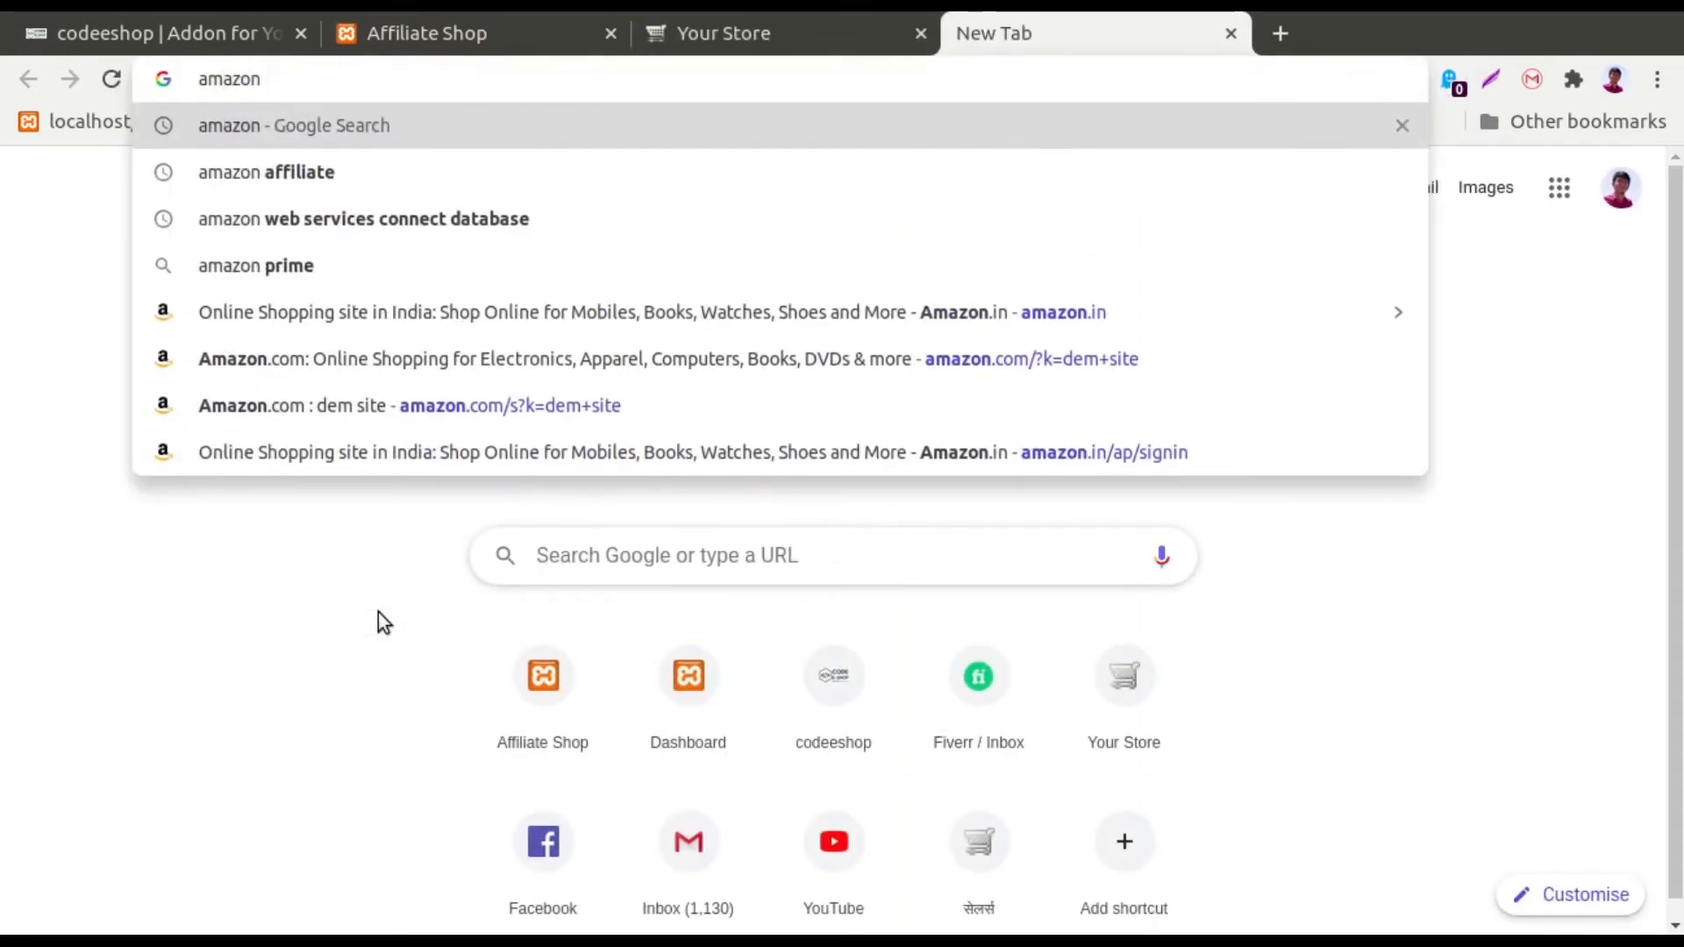
type(".in")
key("Return")
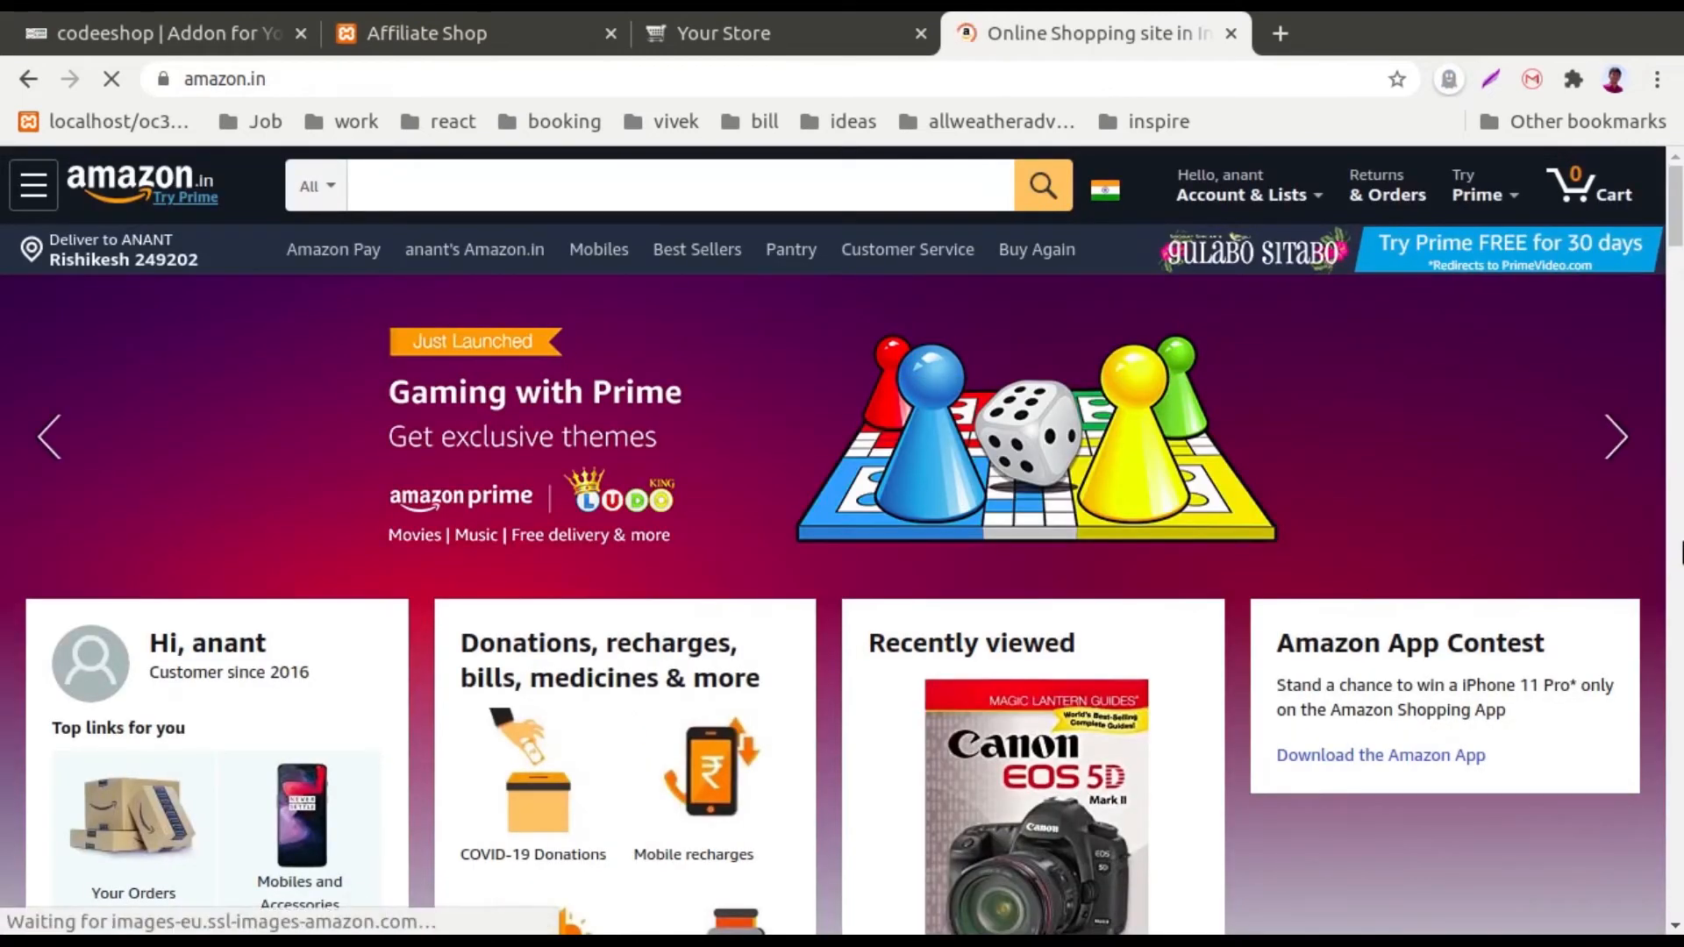
scroll(1354, 338, "down", 15)
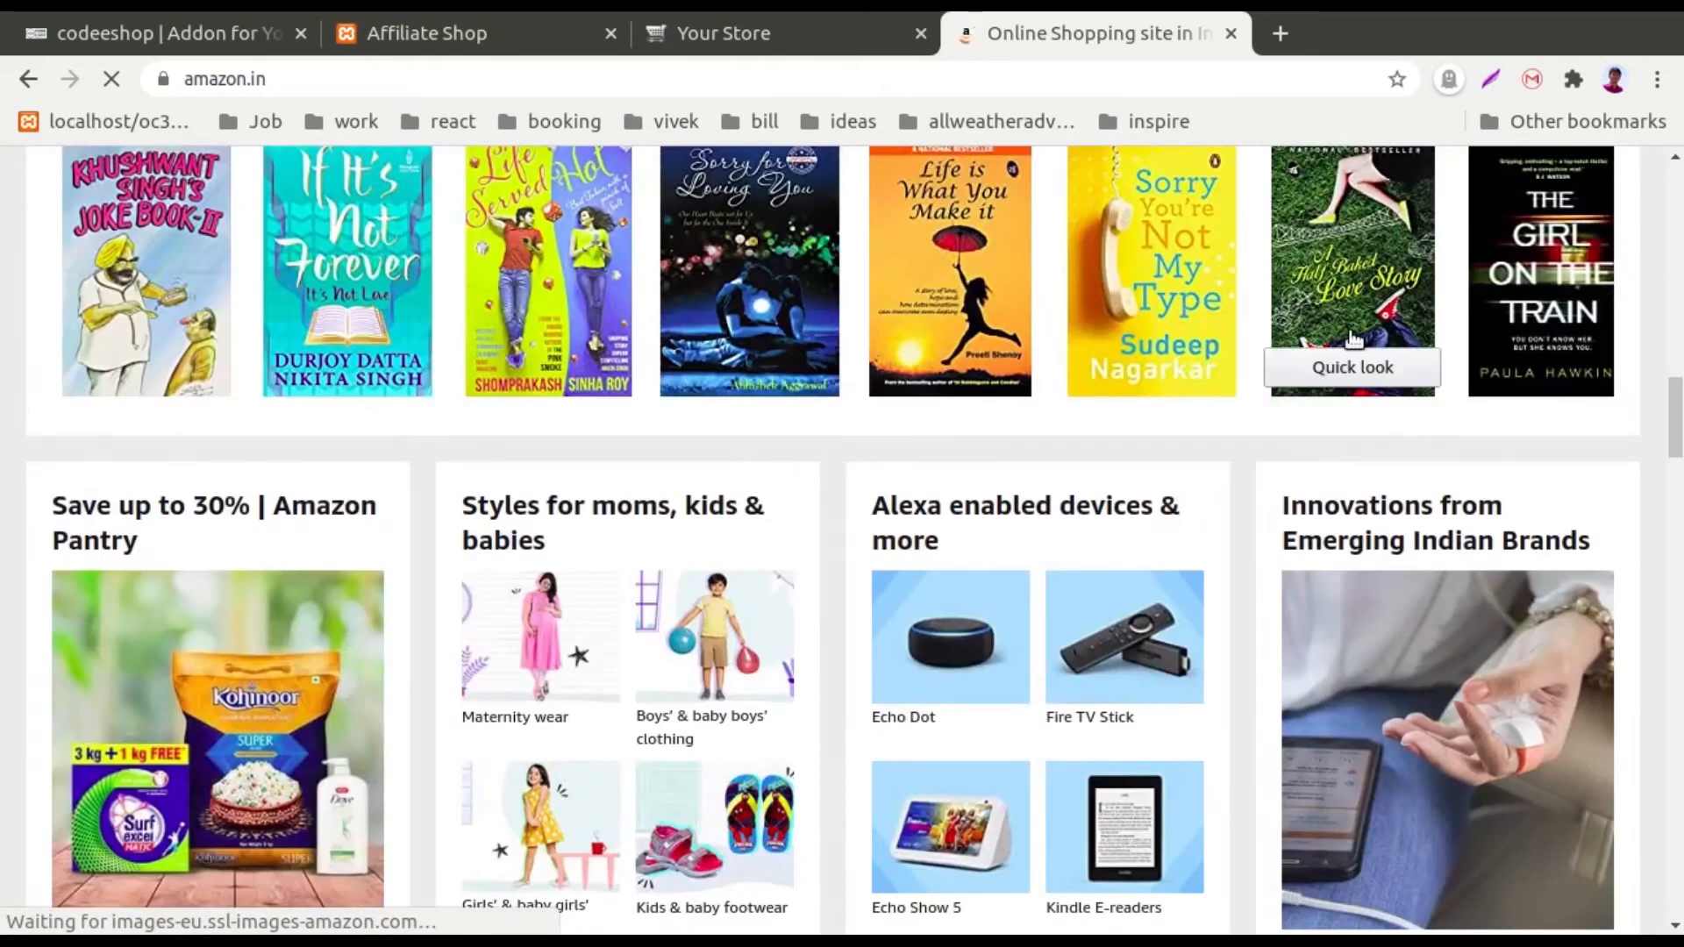
left_click(956, 667)
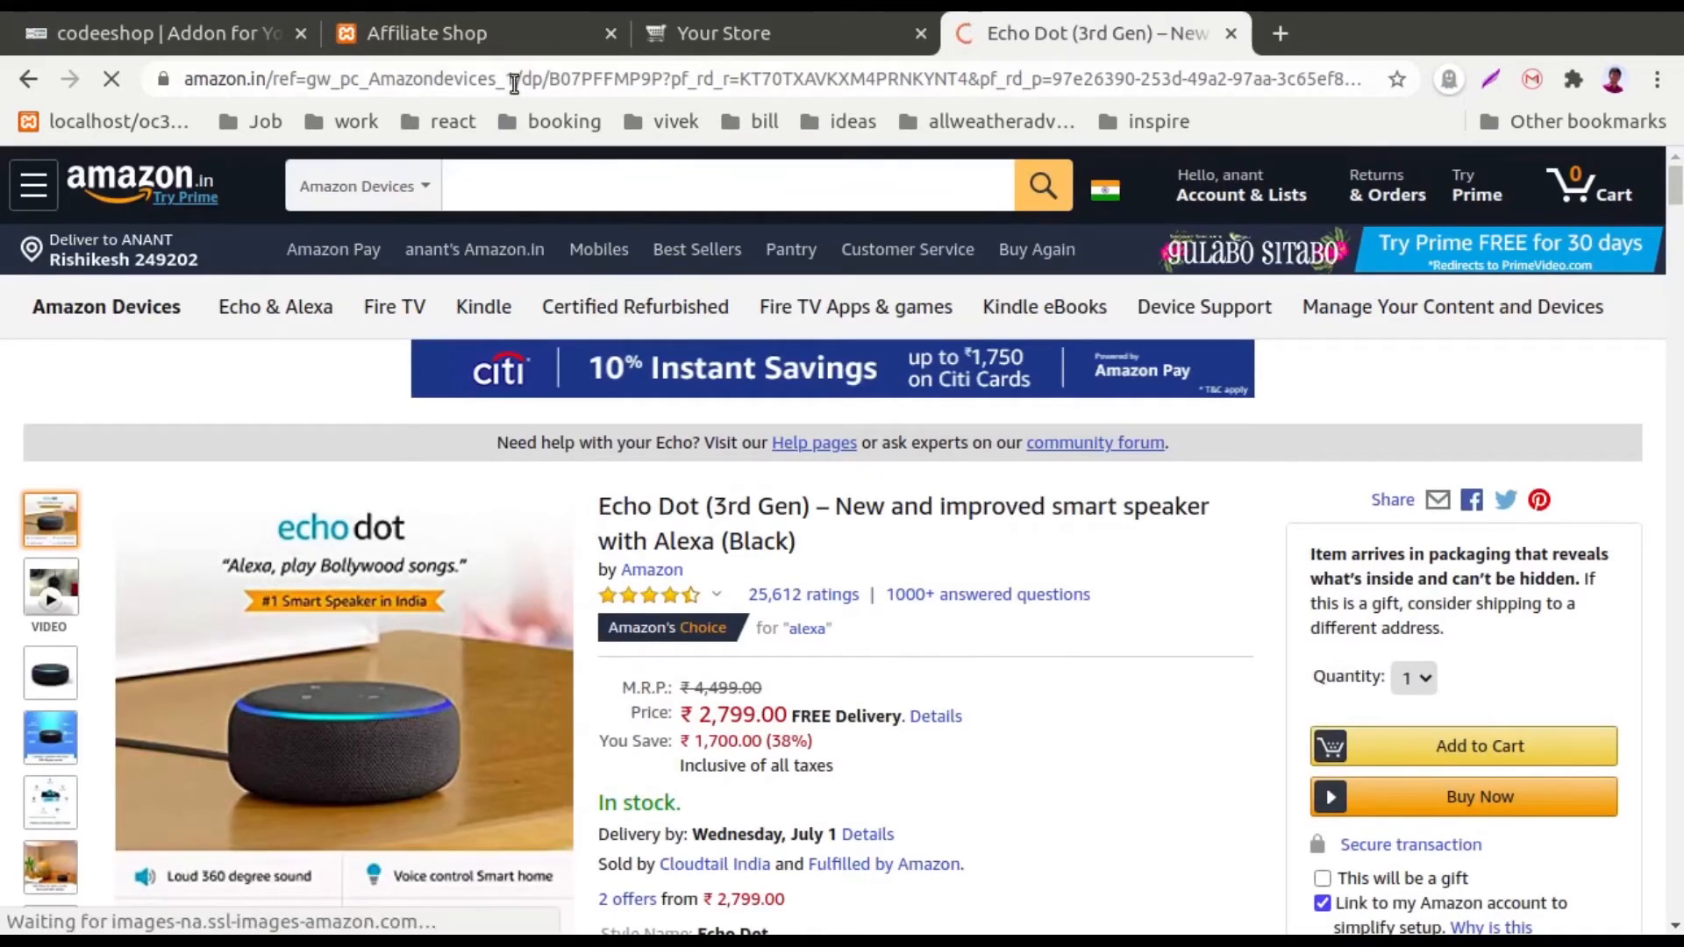
Step: Copy the Echo Dot page address and submit it as the MacBook's Add to Cart Link in the storefront's affiliate data form
left_click(469, 65)
left_click(425, 187)
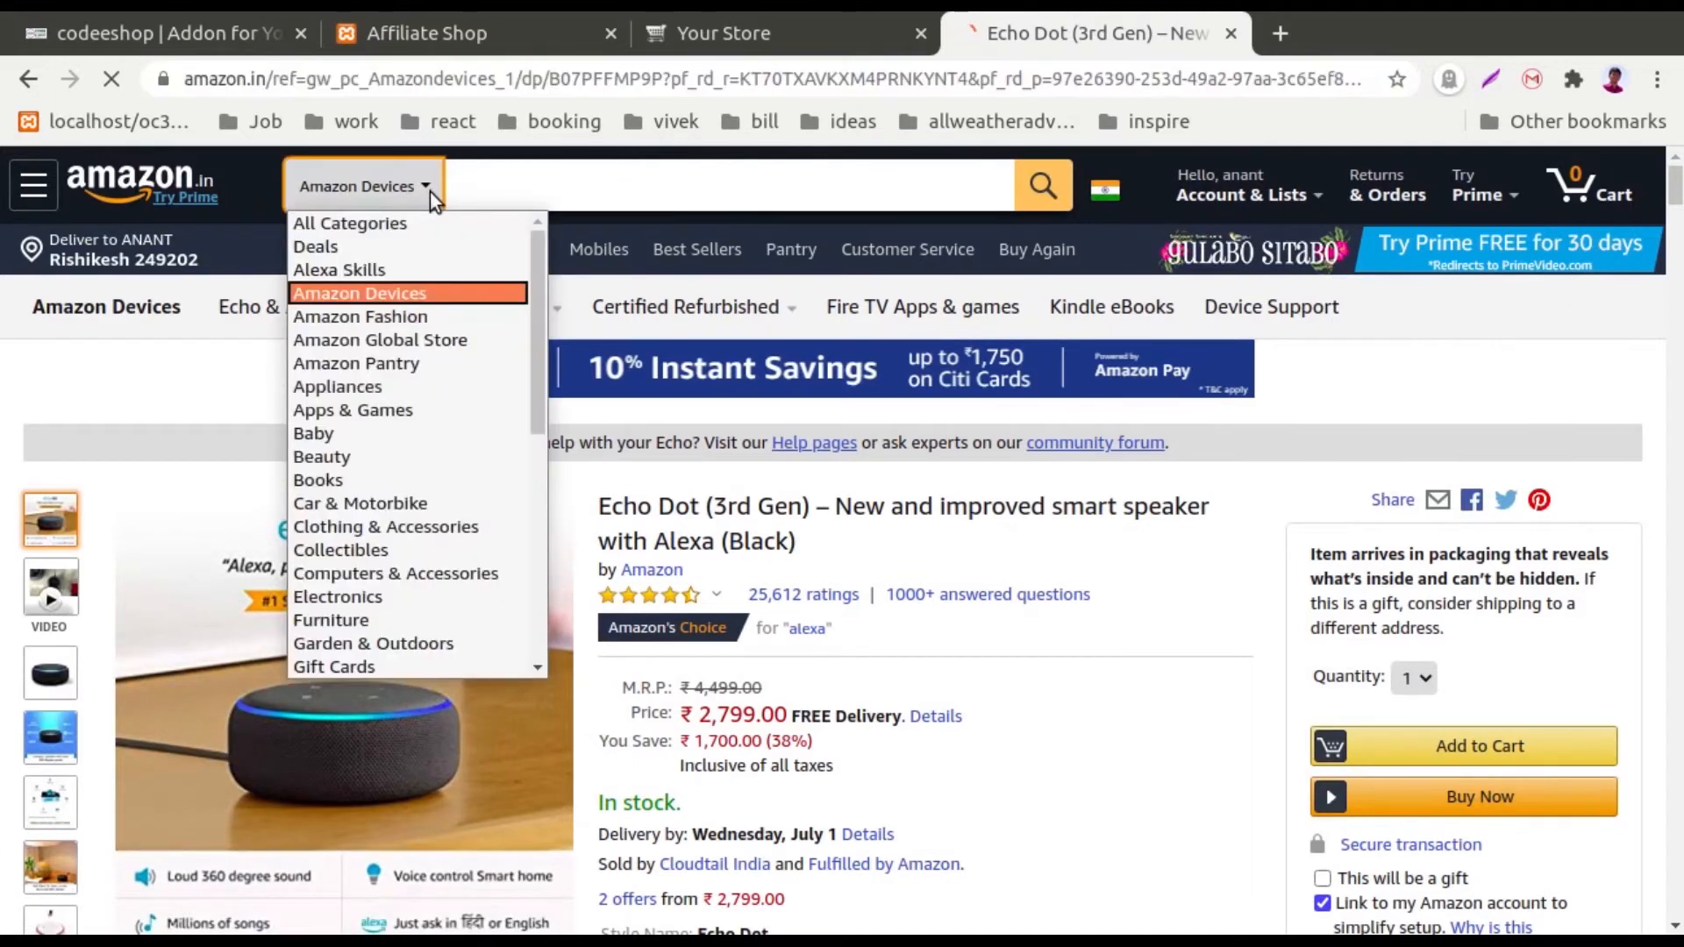
left_click(546, 78)
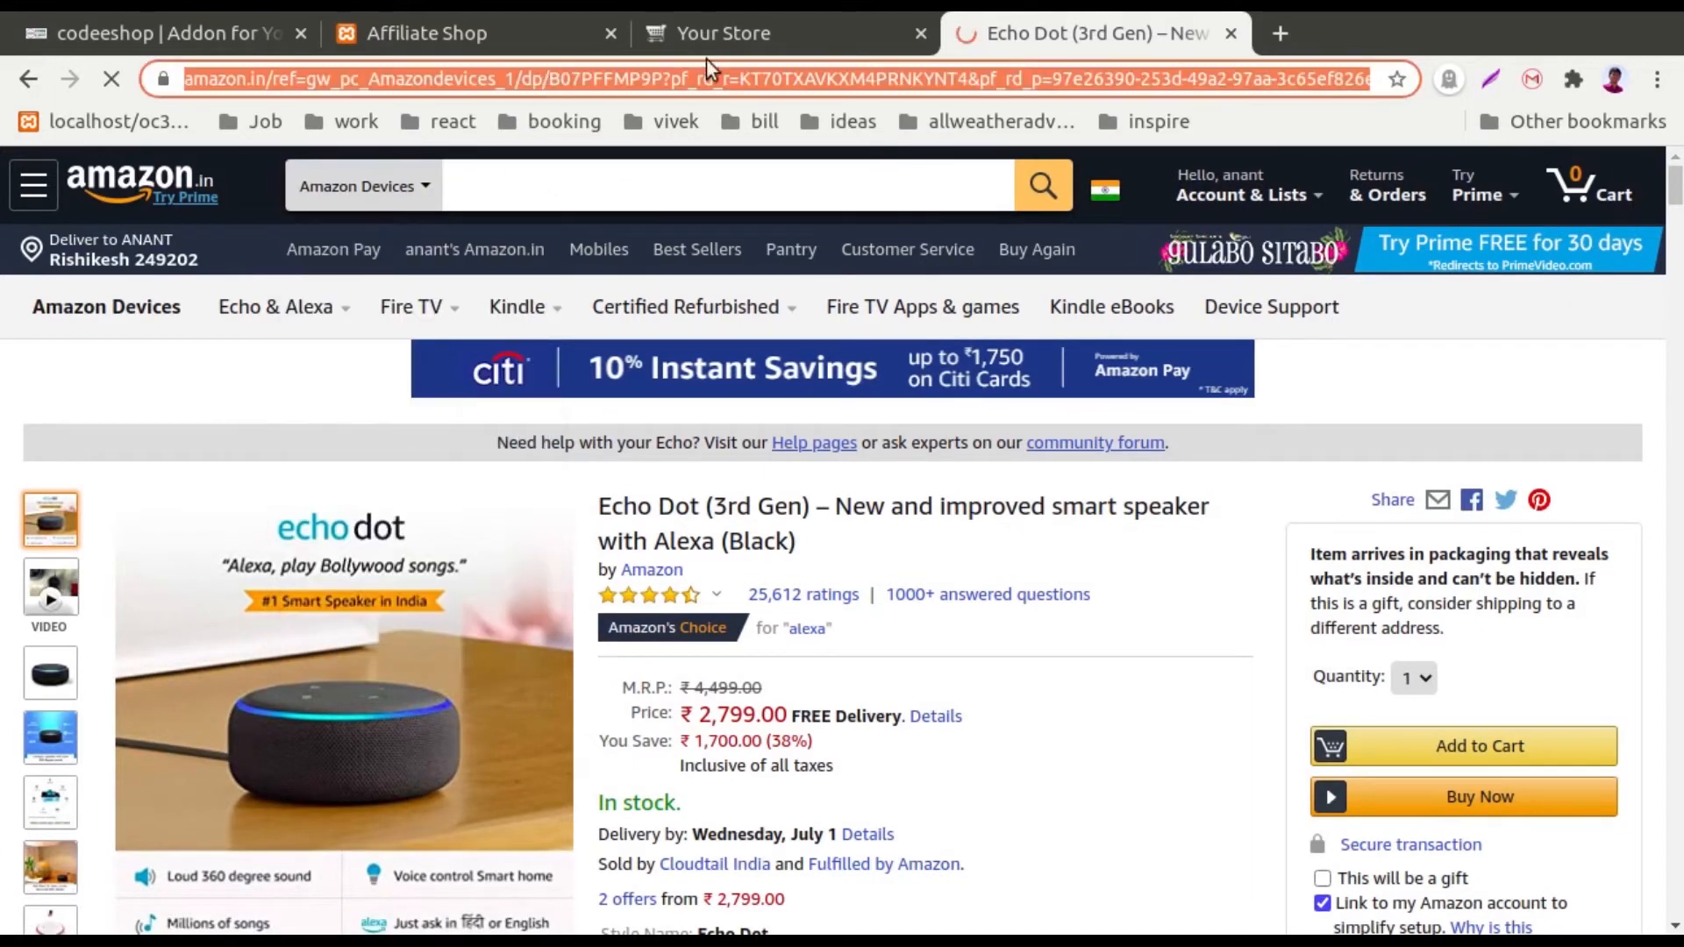
left_click(792, 54)
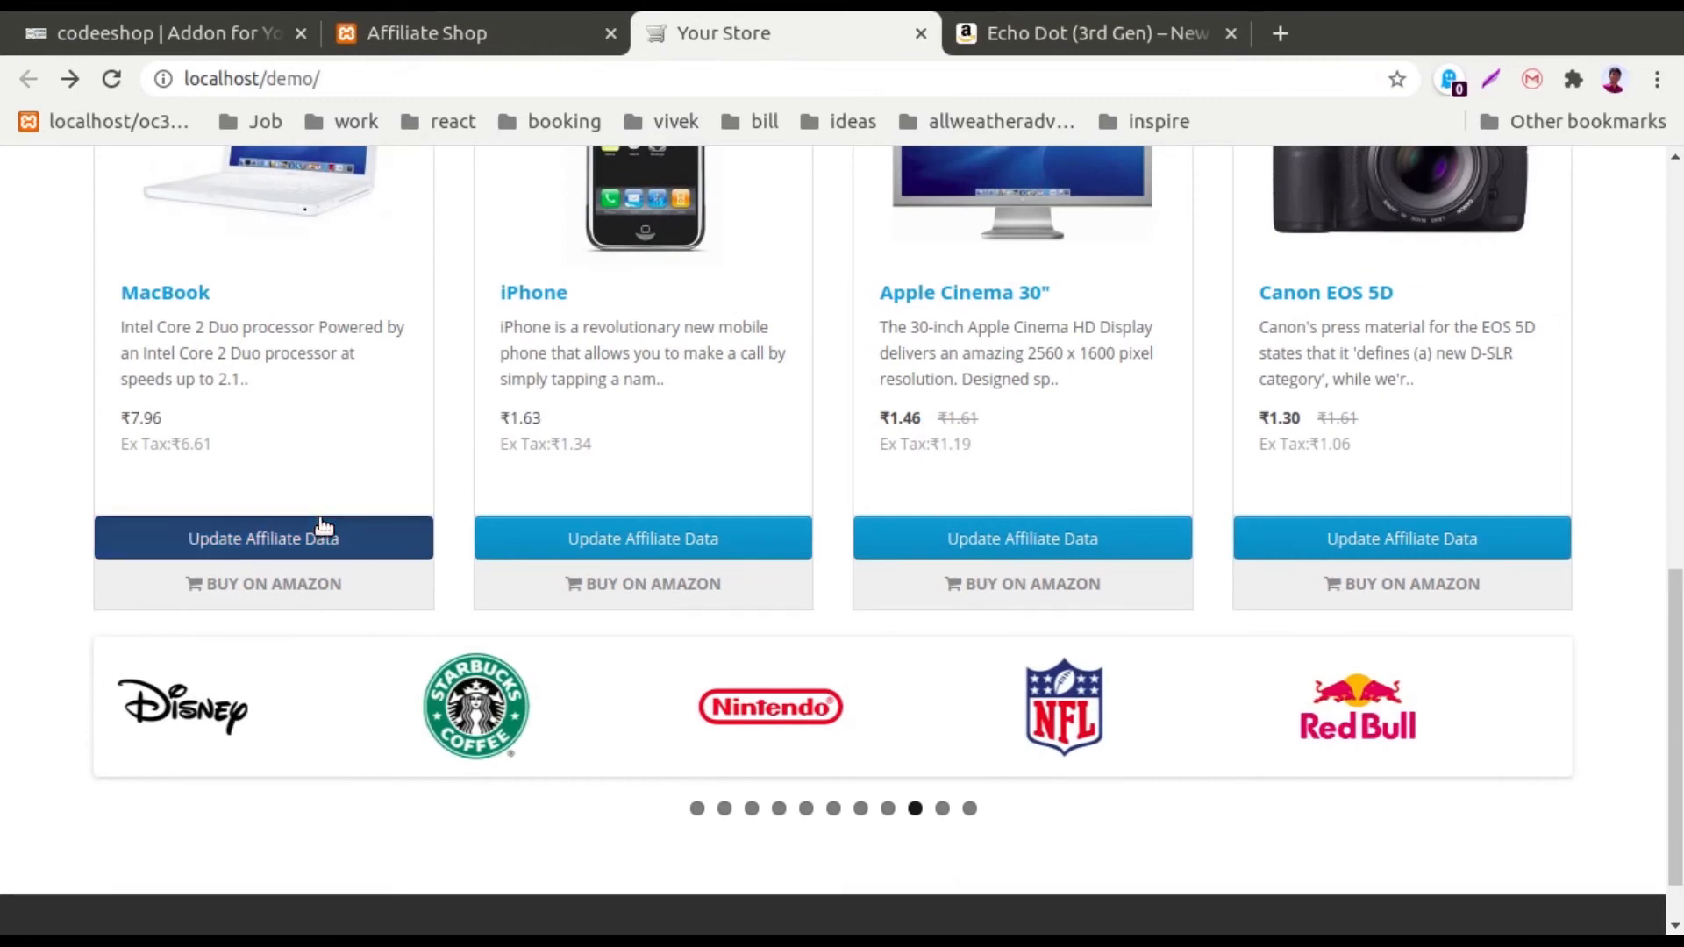
left_click(325, 531)
triple_click(591, 537)
key("ctrl+v")
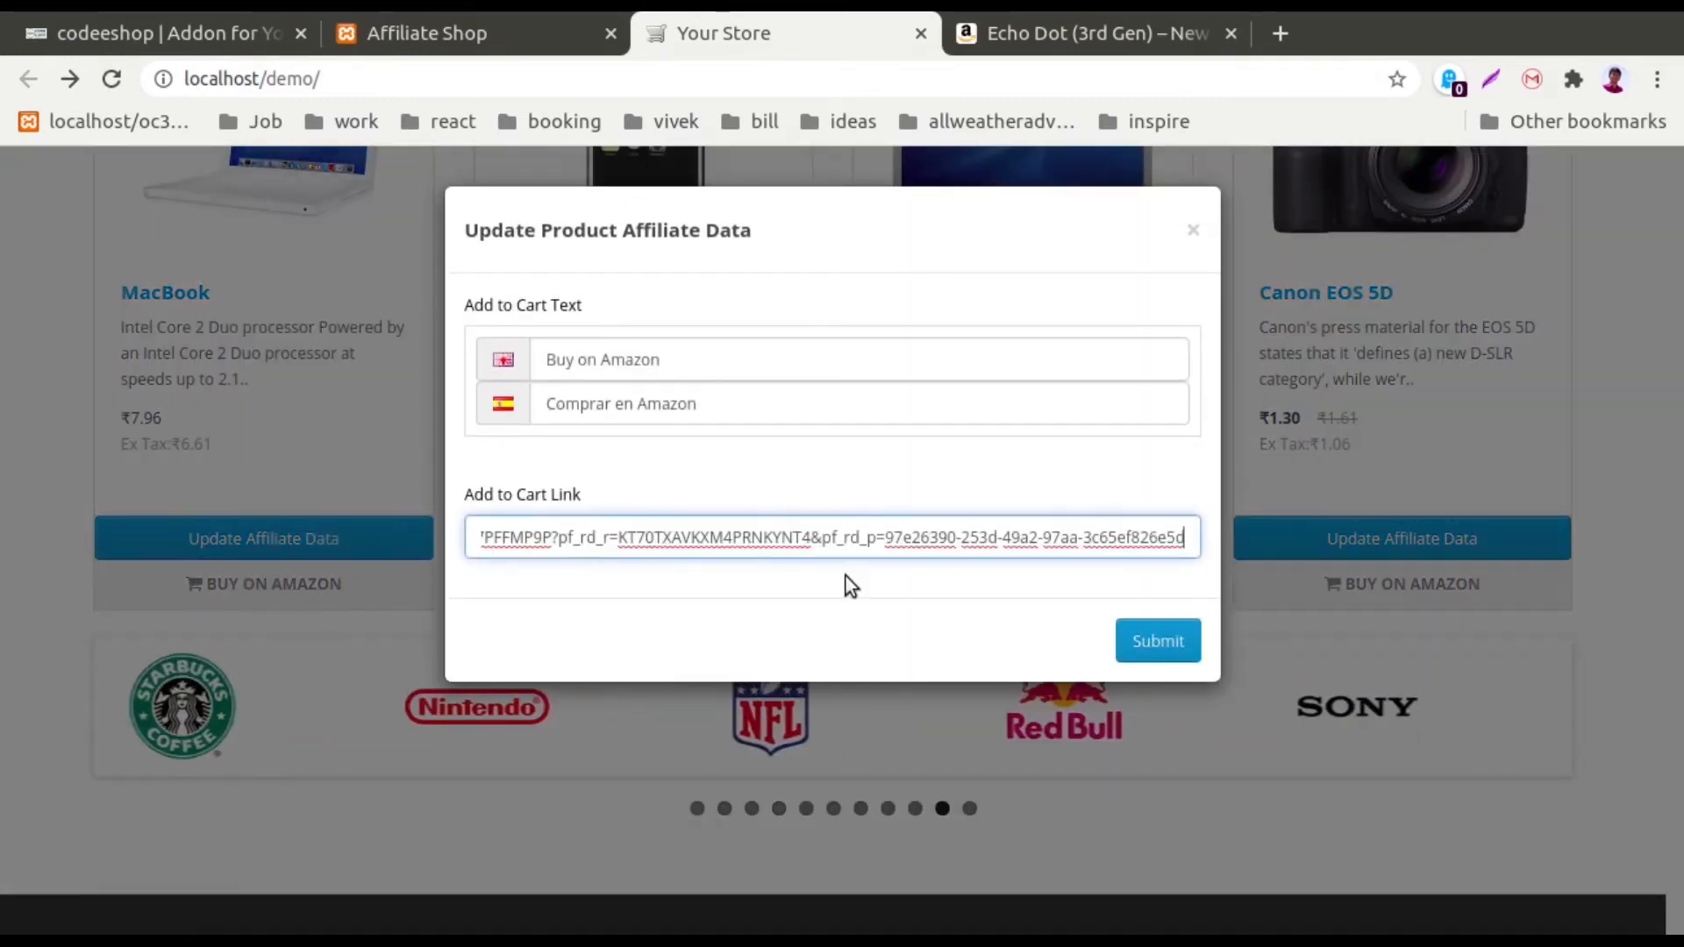
left_click(1158, 638)
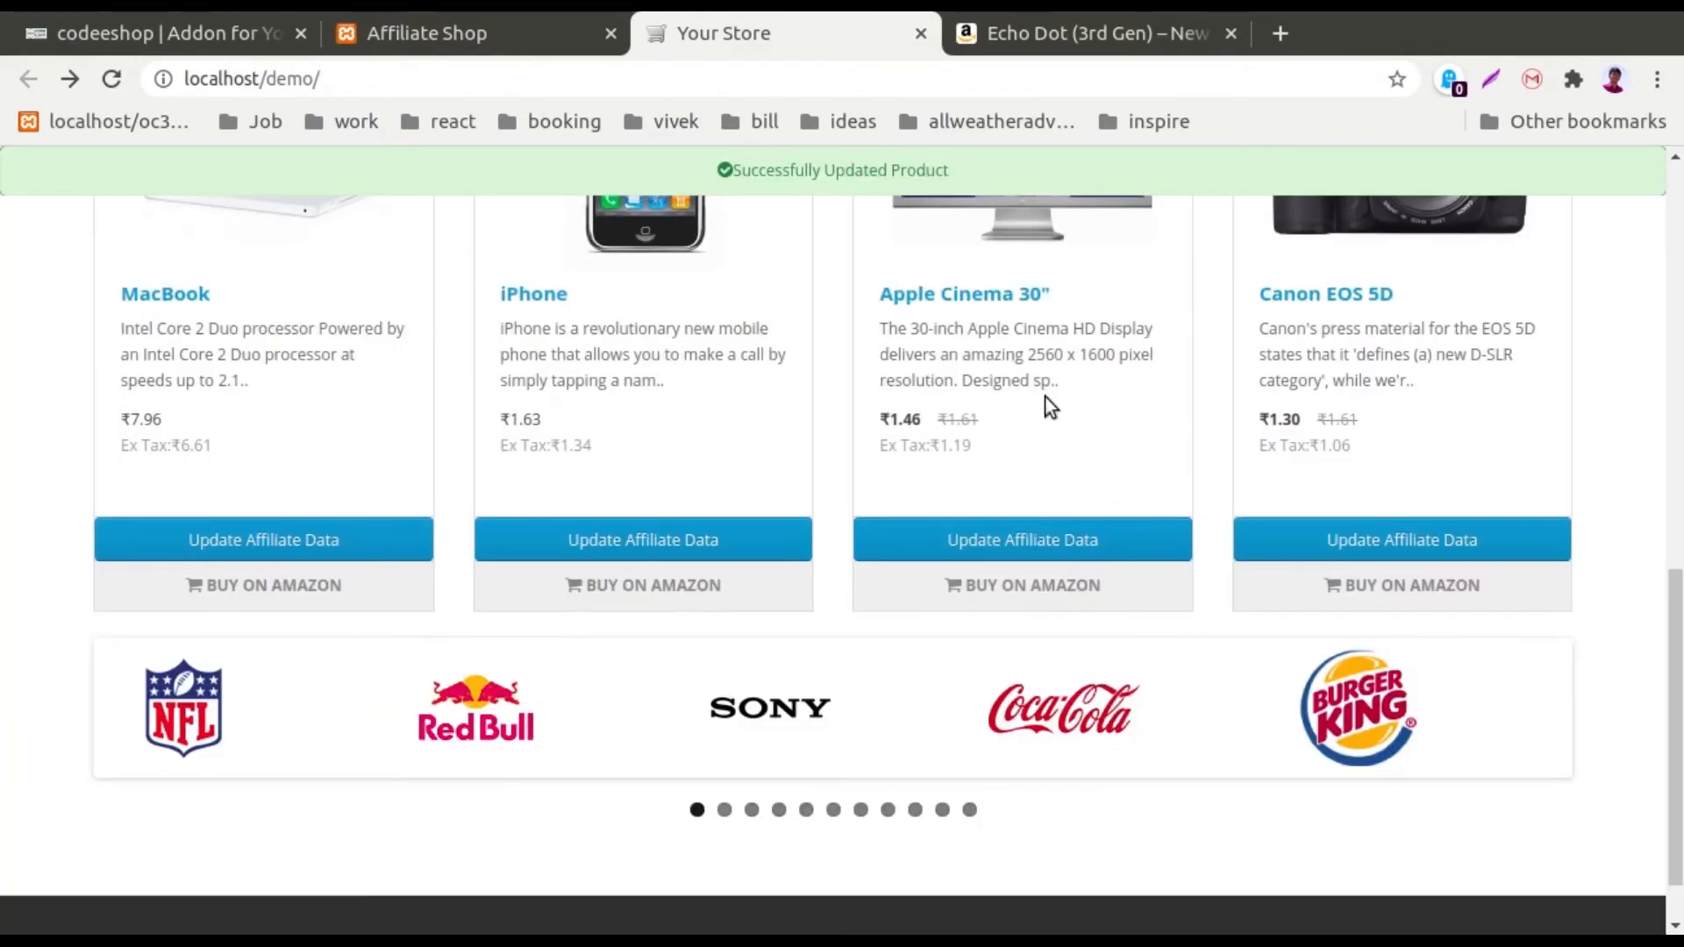
Step: Test the MacBook's Buy on Amazon link, close the page it opens and reload the store's home page
left_click(325, 586)
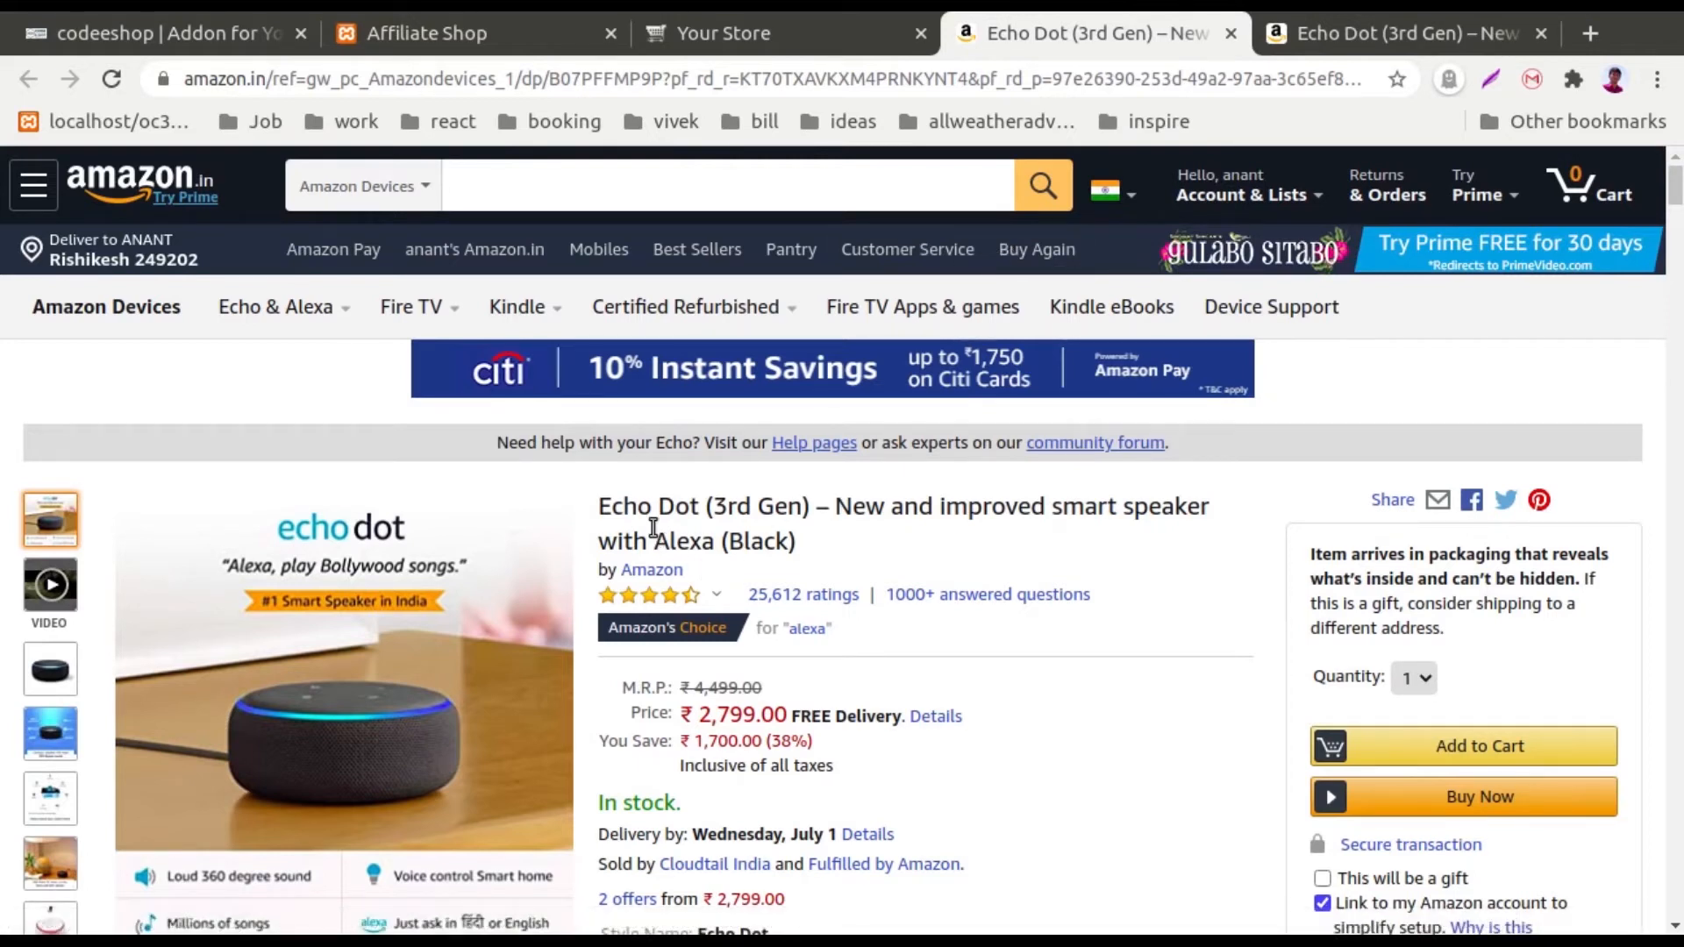
key("ctrl+w")
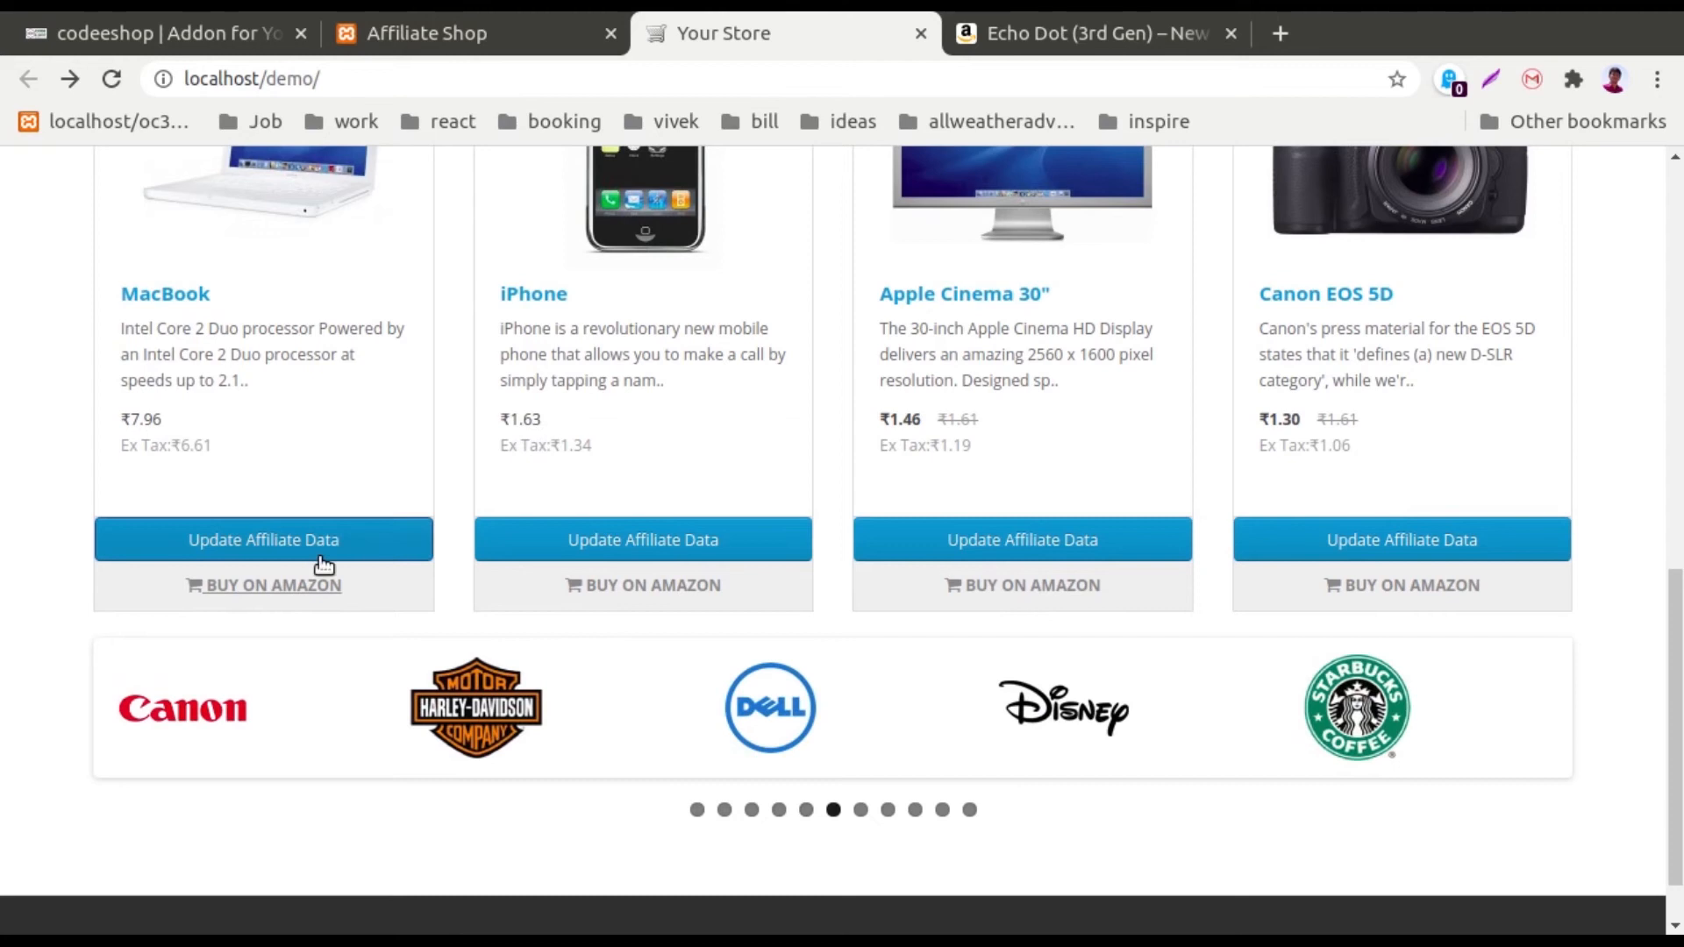
scroll(1678, 290, "up", 5)
scroll(1678, 289, "up", 6)
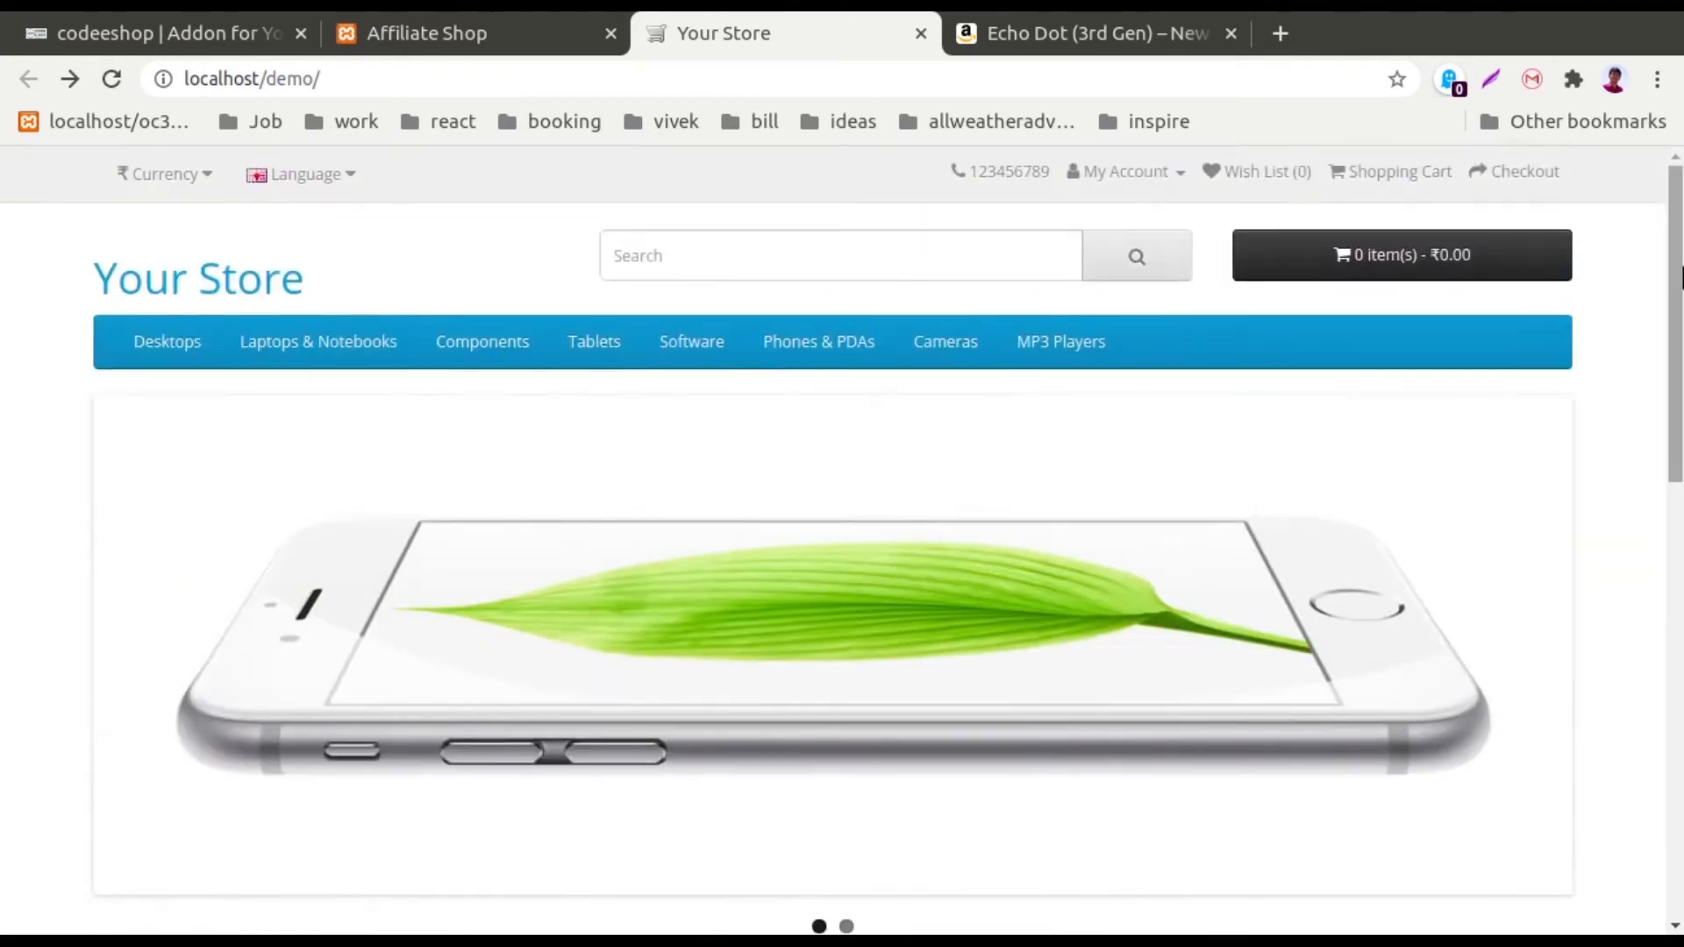
left_click(384, 78)
key("Return")
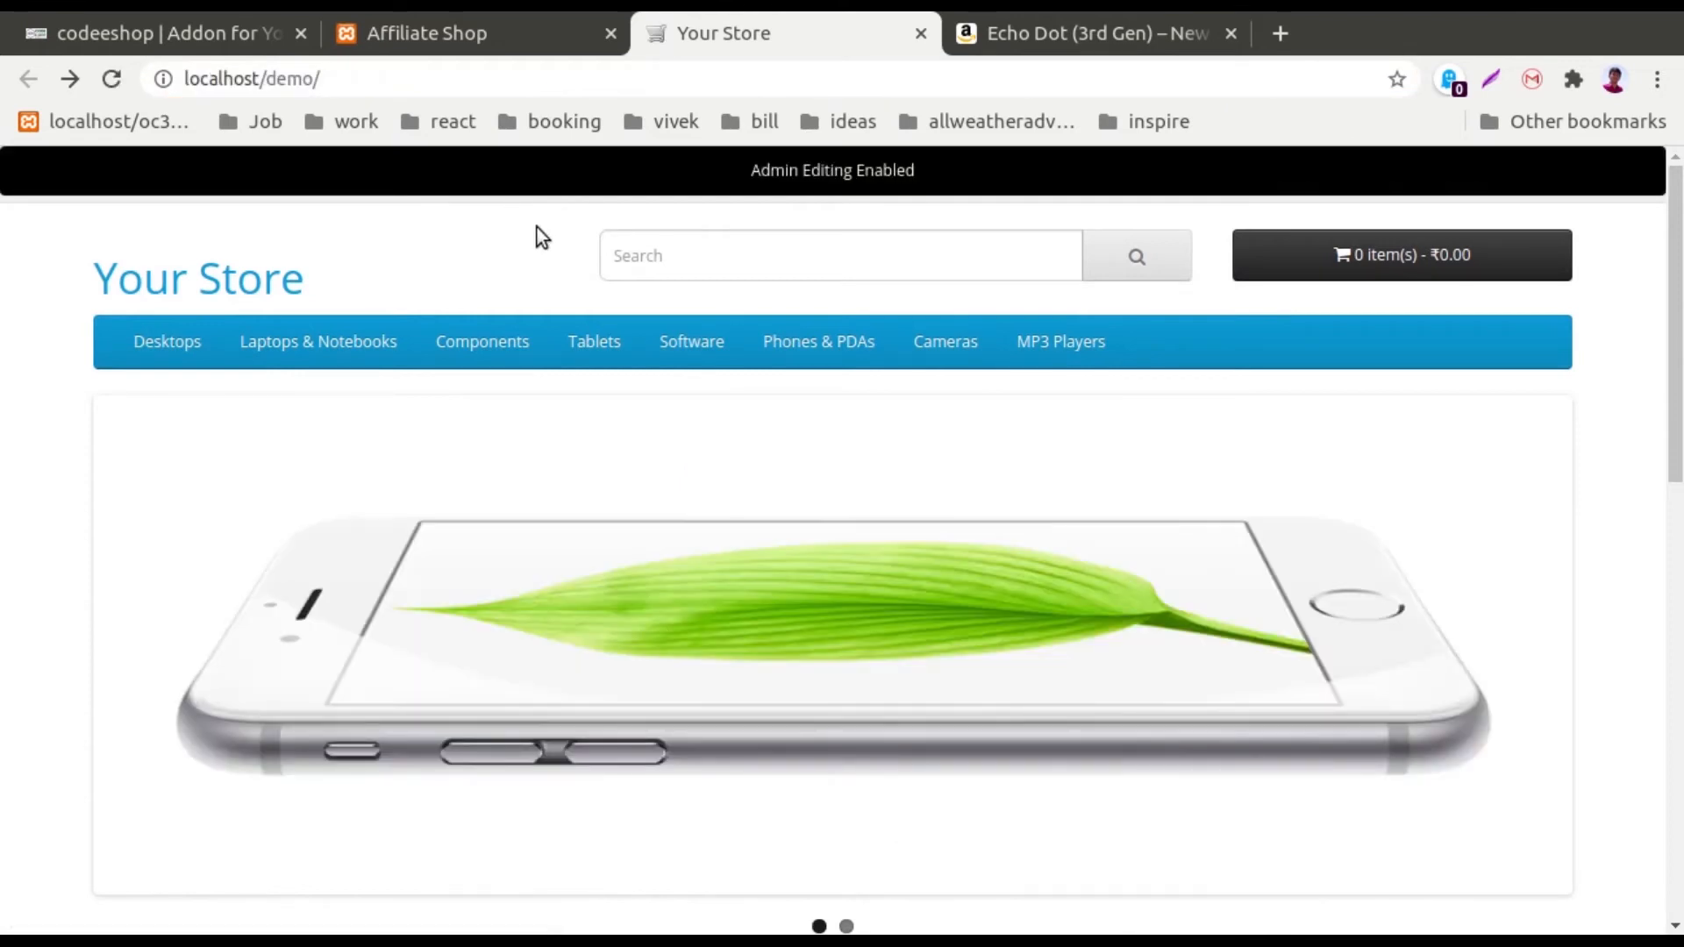
Step: Open the Canon EOS 5D product page from the featured products and view its affiliate data form
scroll(1677, 579, "down", 8)
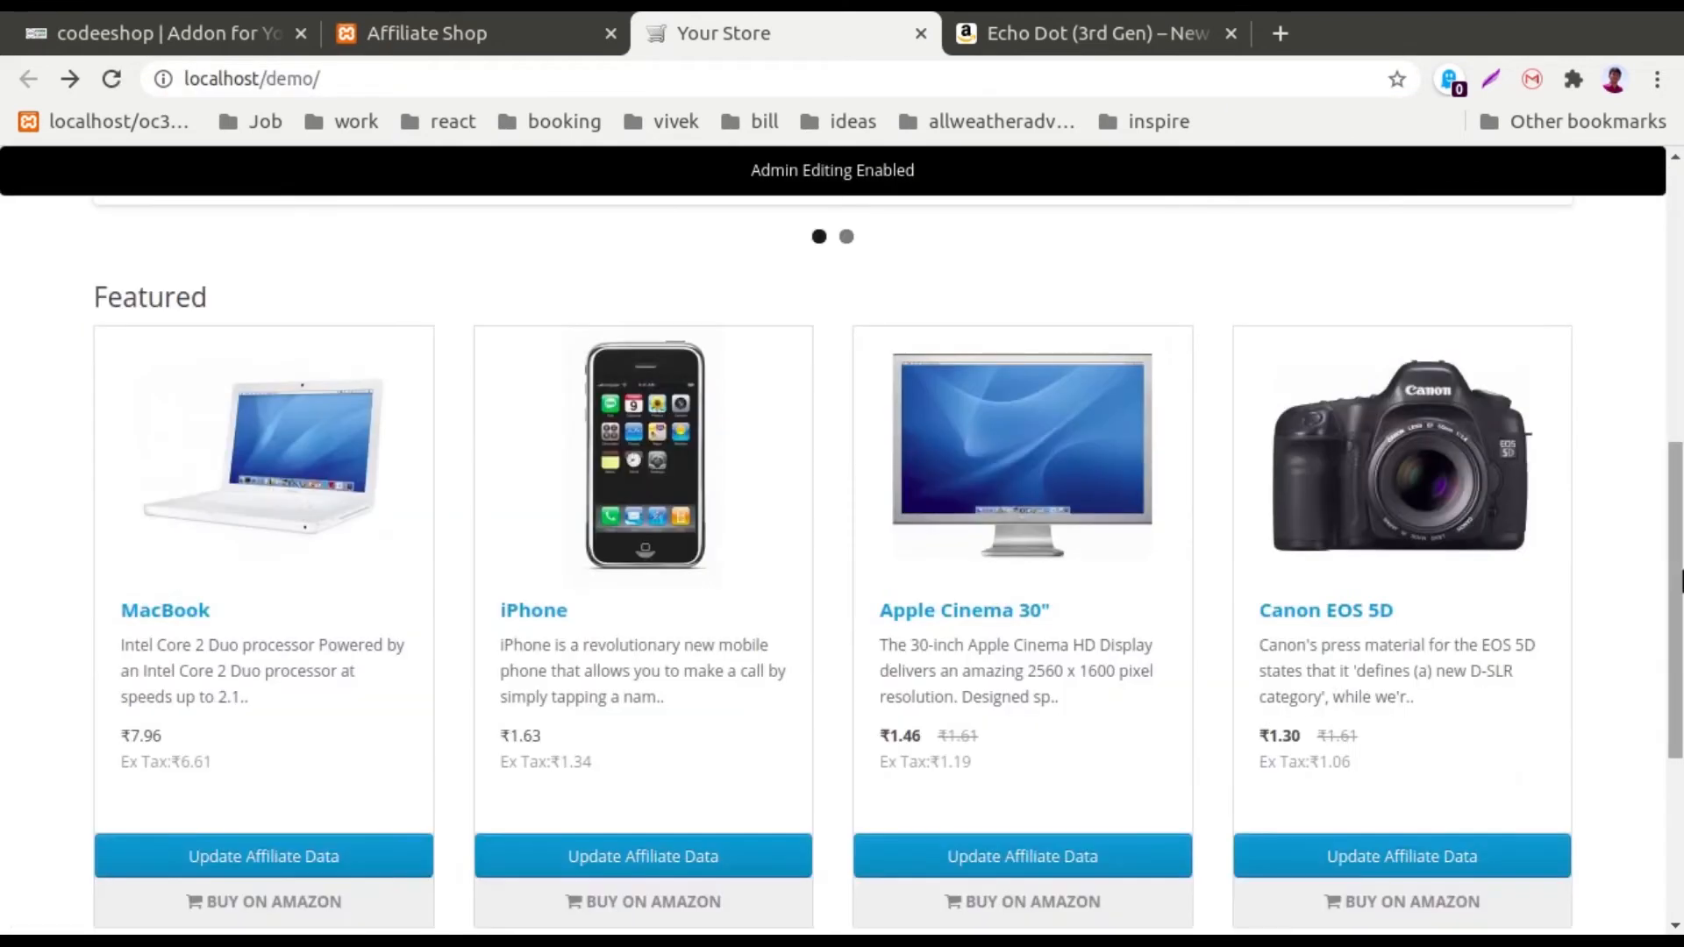
left_click(1497, 480)
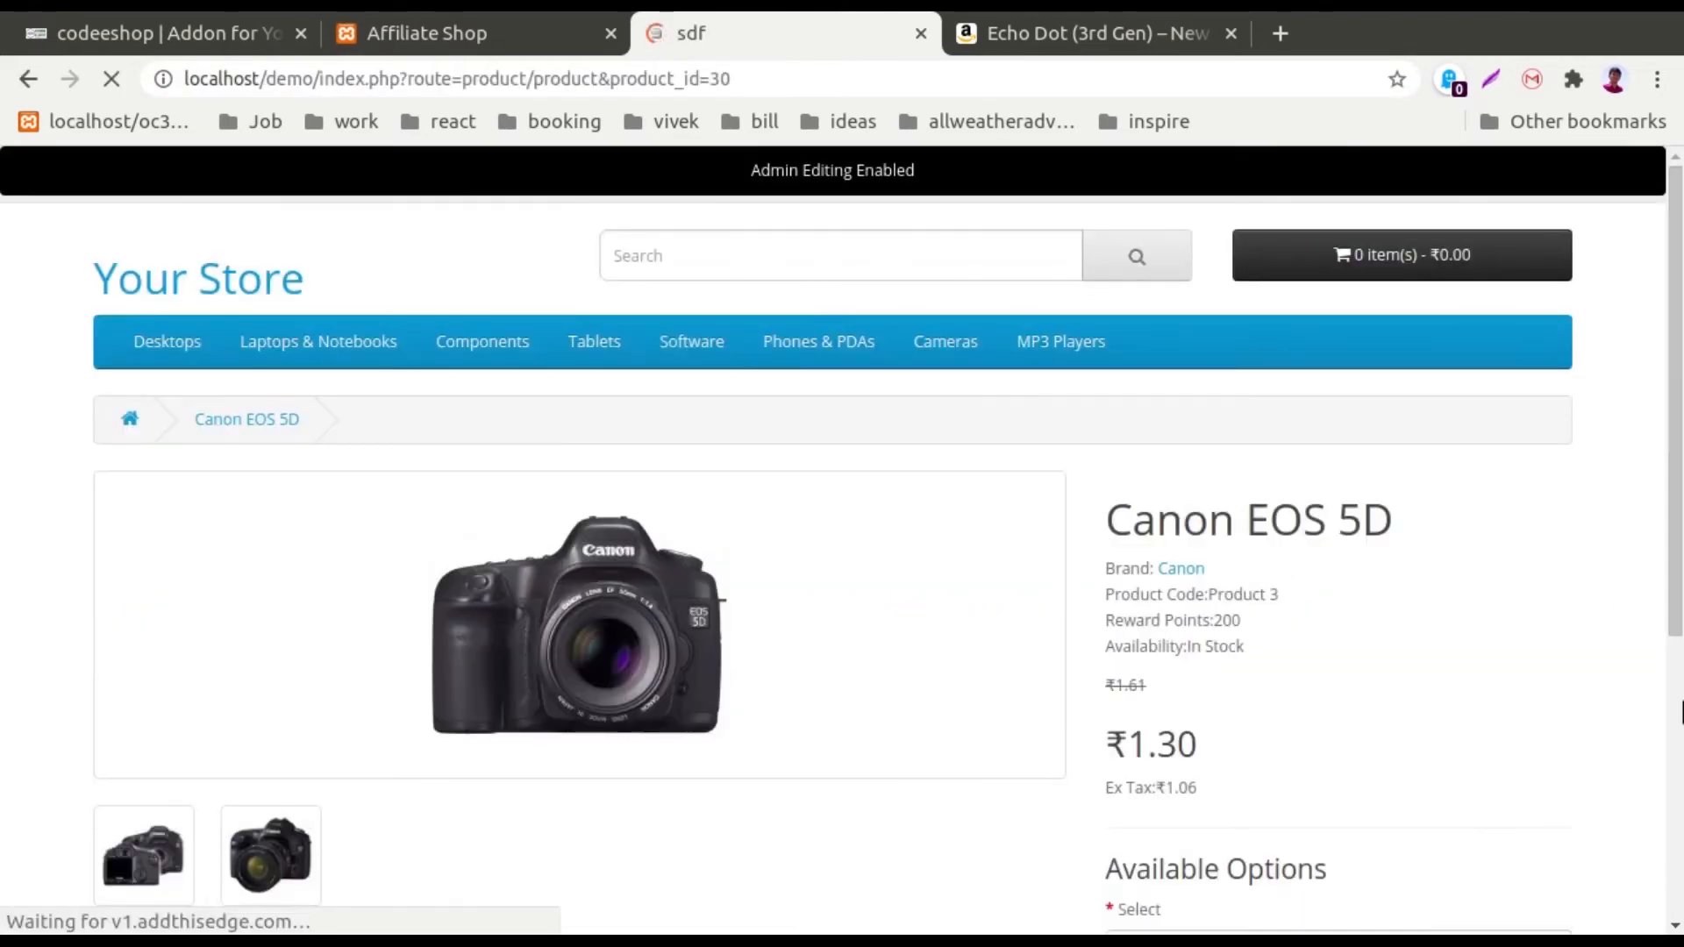
scroll(1679, 605, "down", 5)
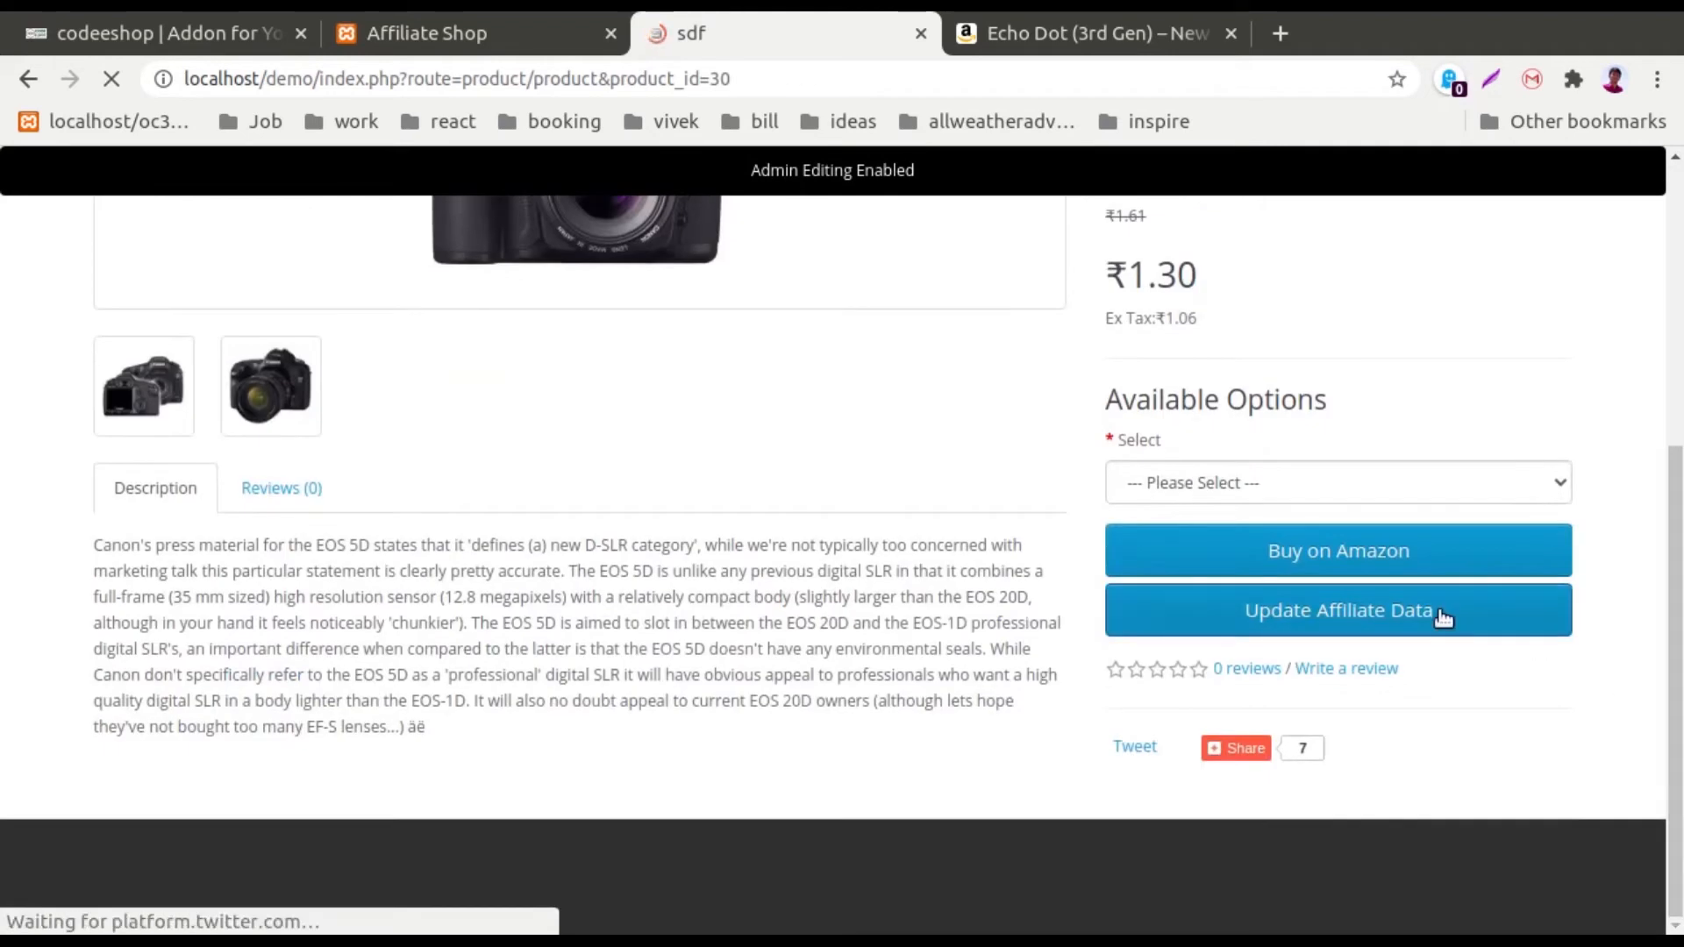
left_click(1352, 612)
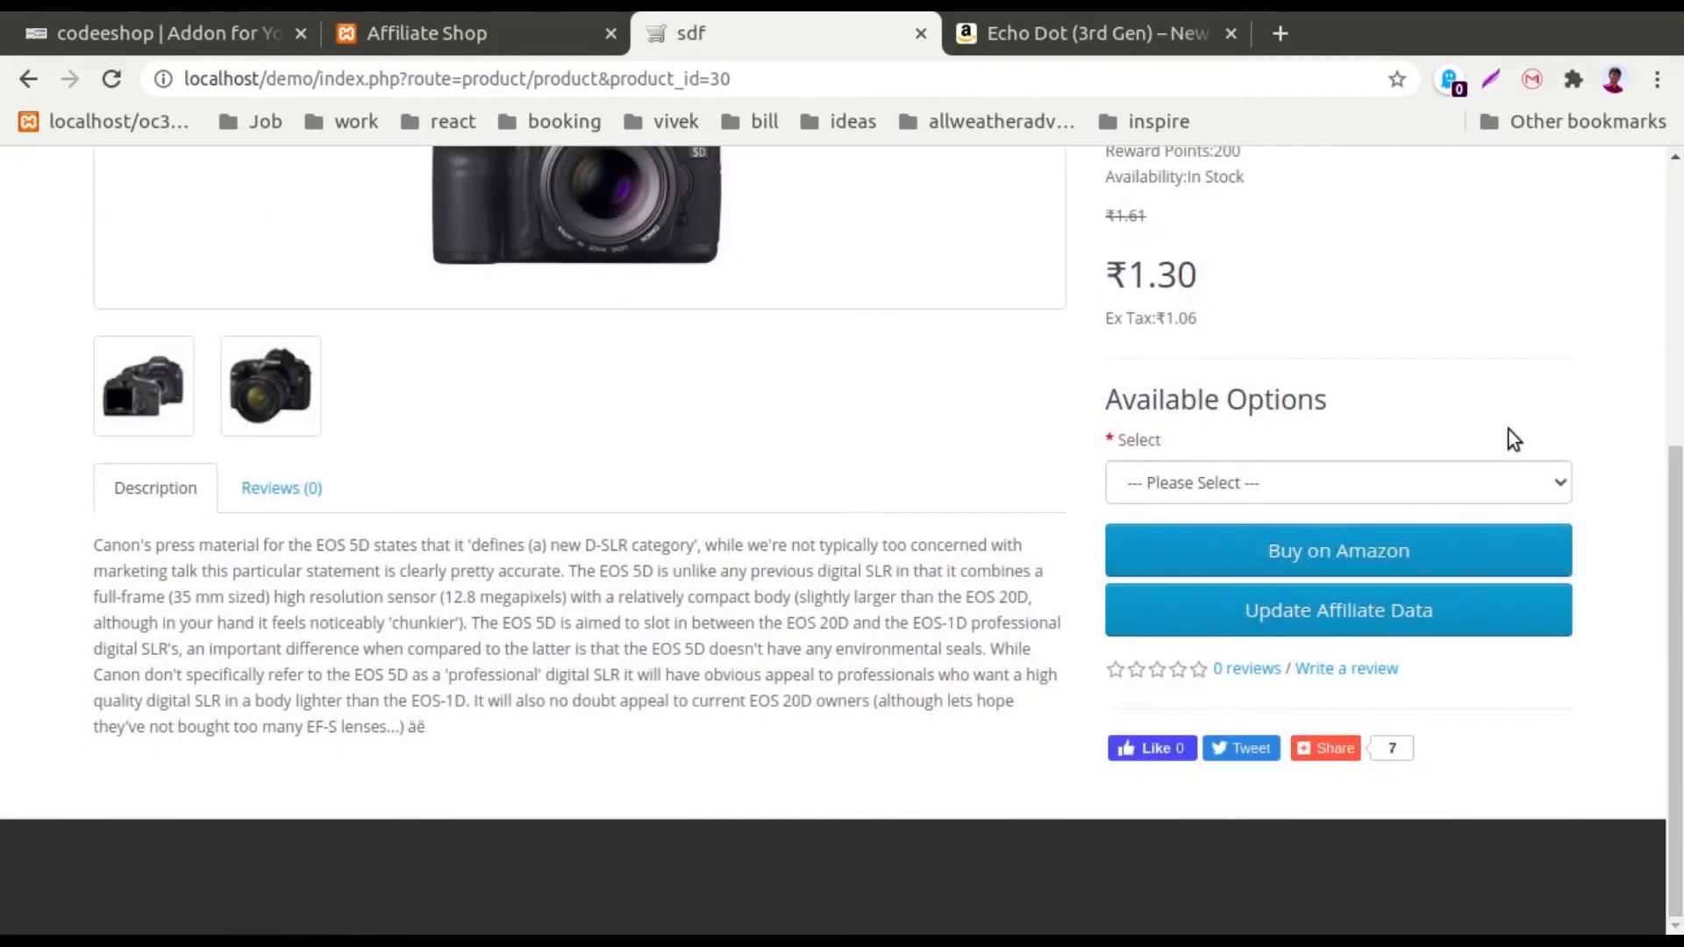
Step: Open the Canon EOS 5D for editing from the admin product list, view its Affiliate Shop data and save the product
key("ctrl+Page_Up")
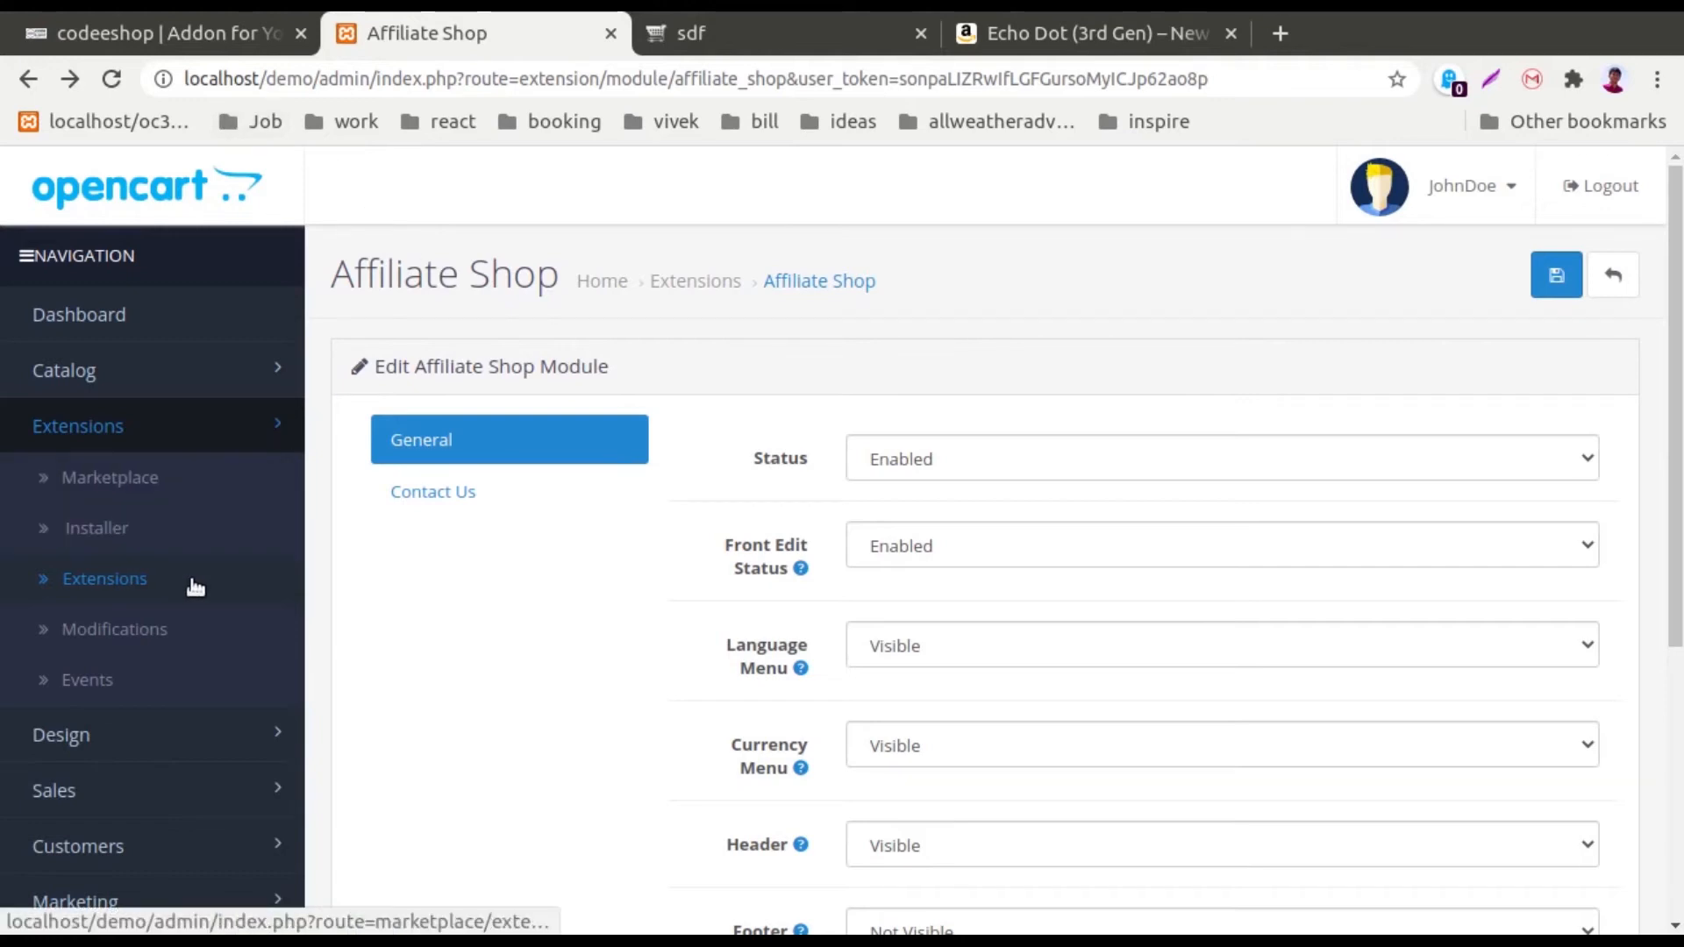
left_click(146, 430)
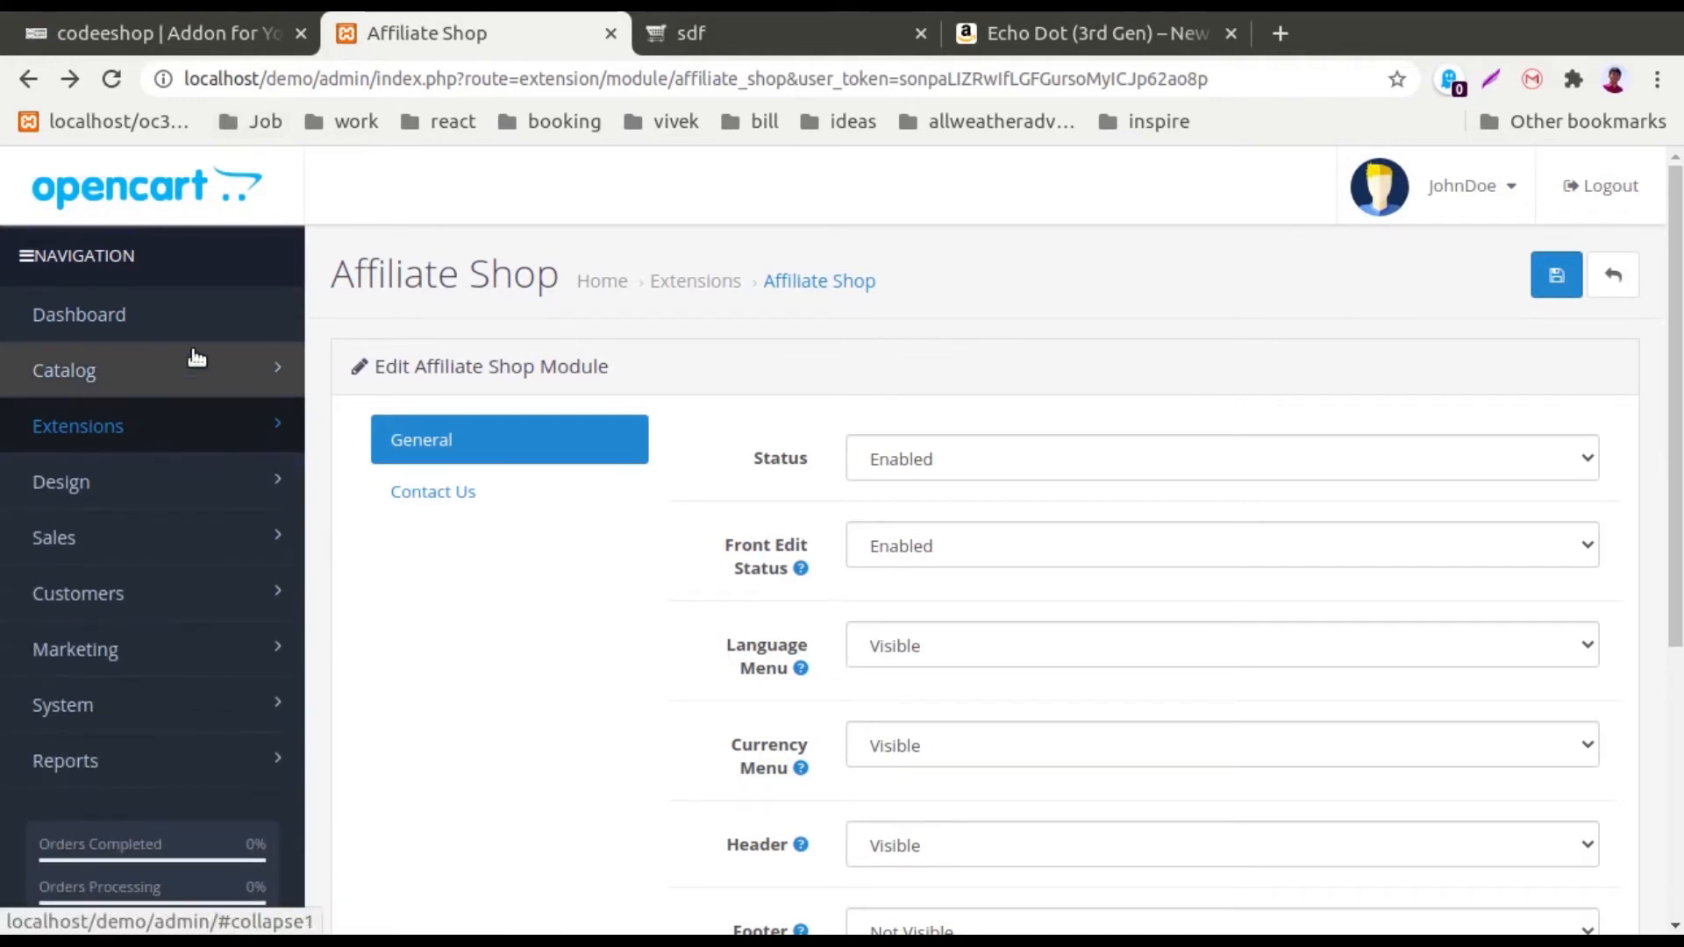
left_click(188, 368)
left_click(175, 478)
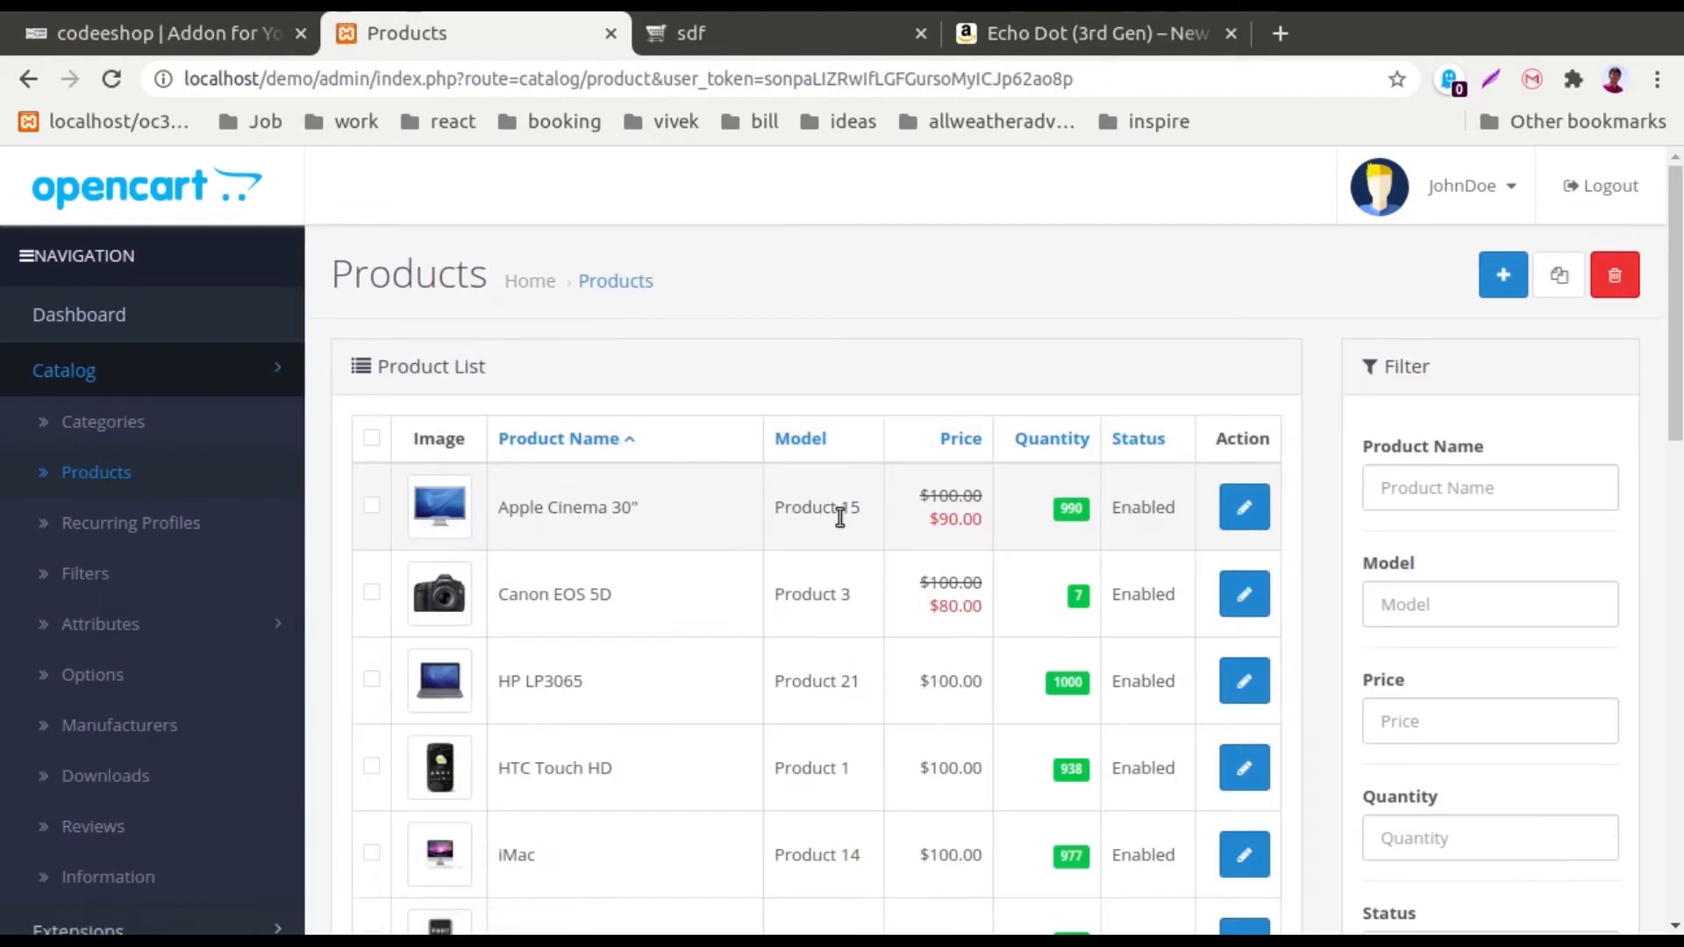
left_click(1242, 594)
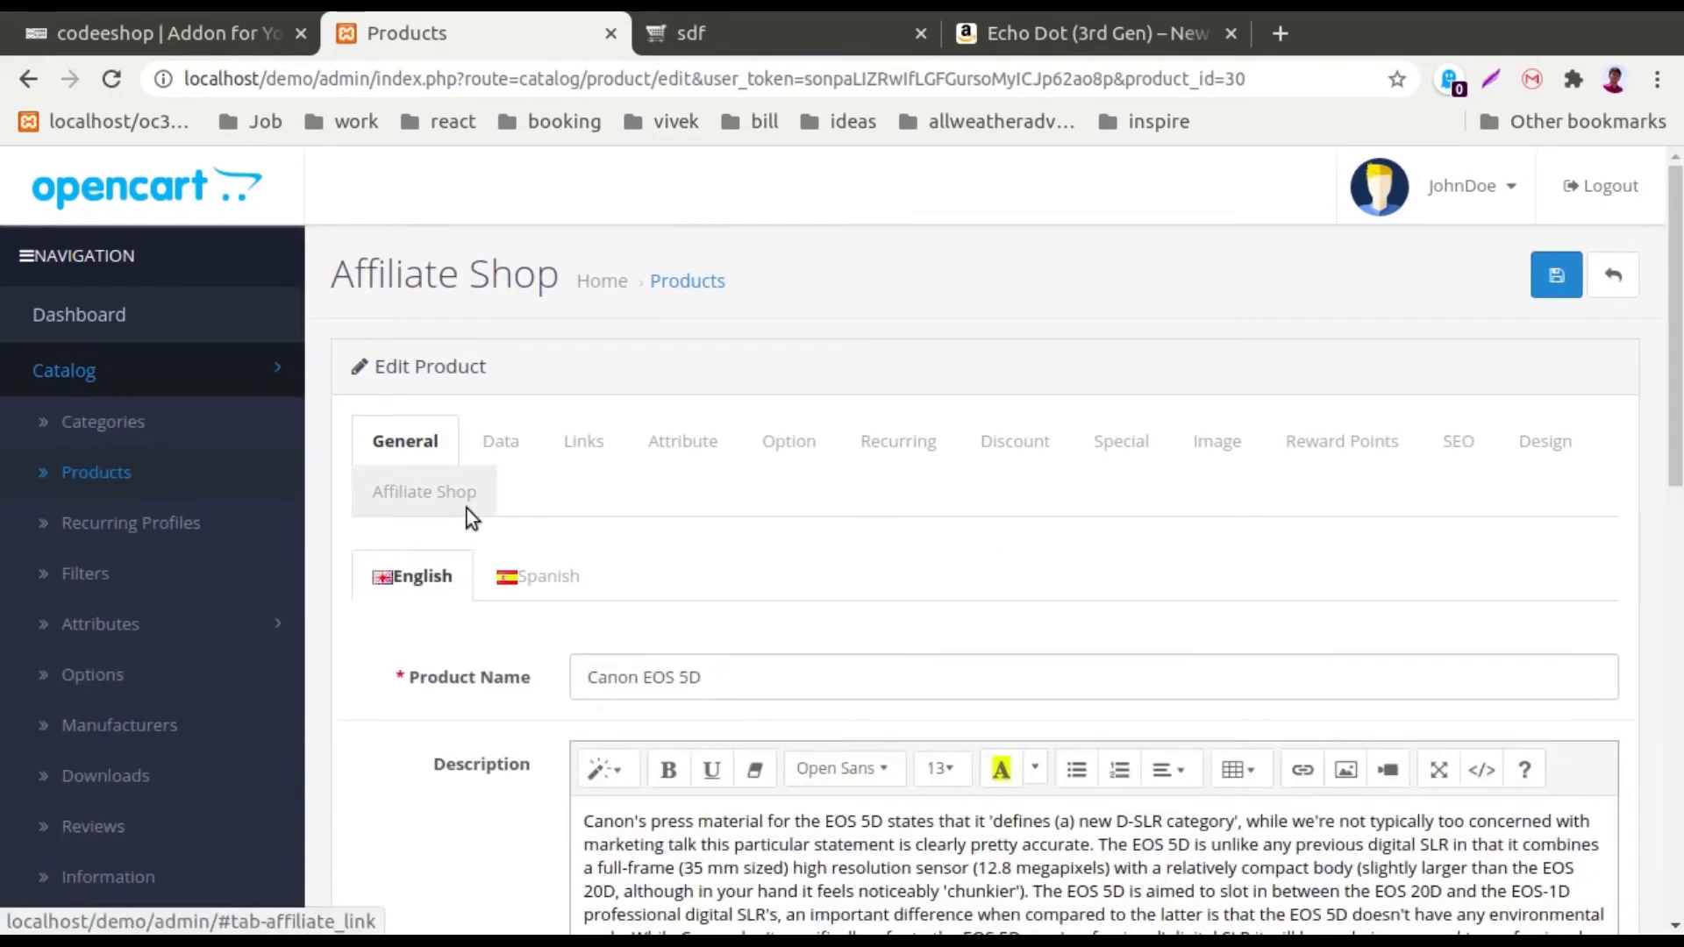
left_click(443, 496)
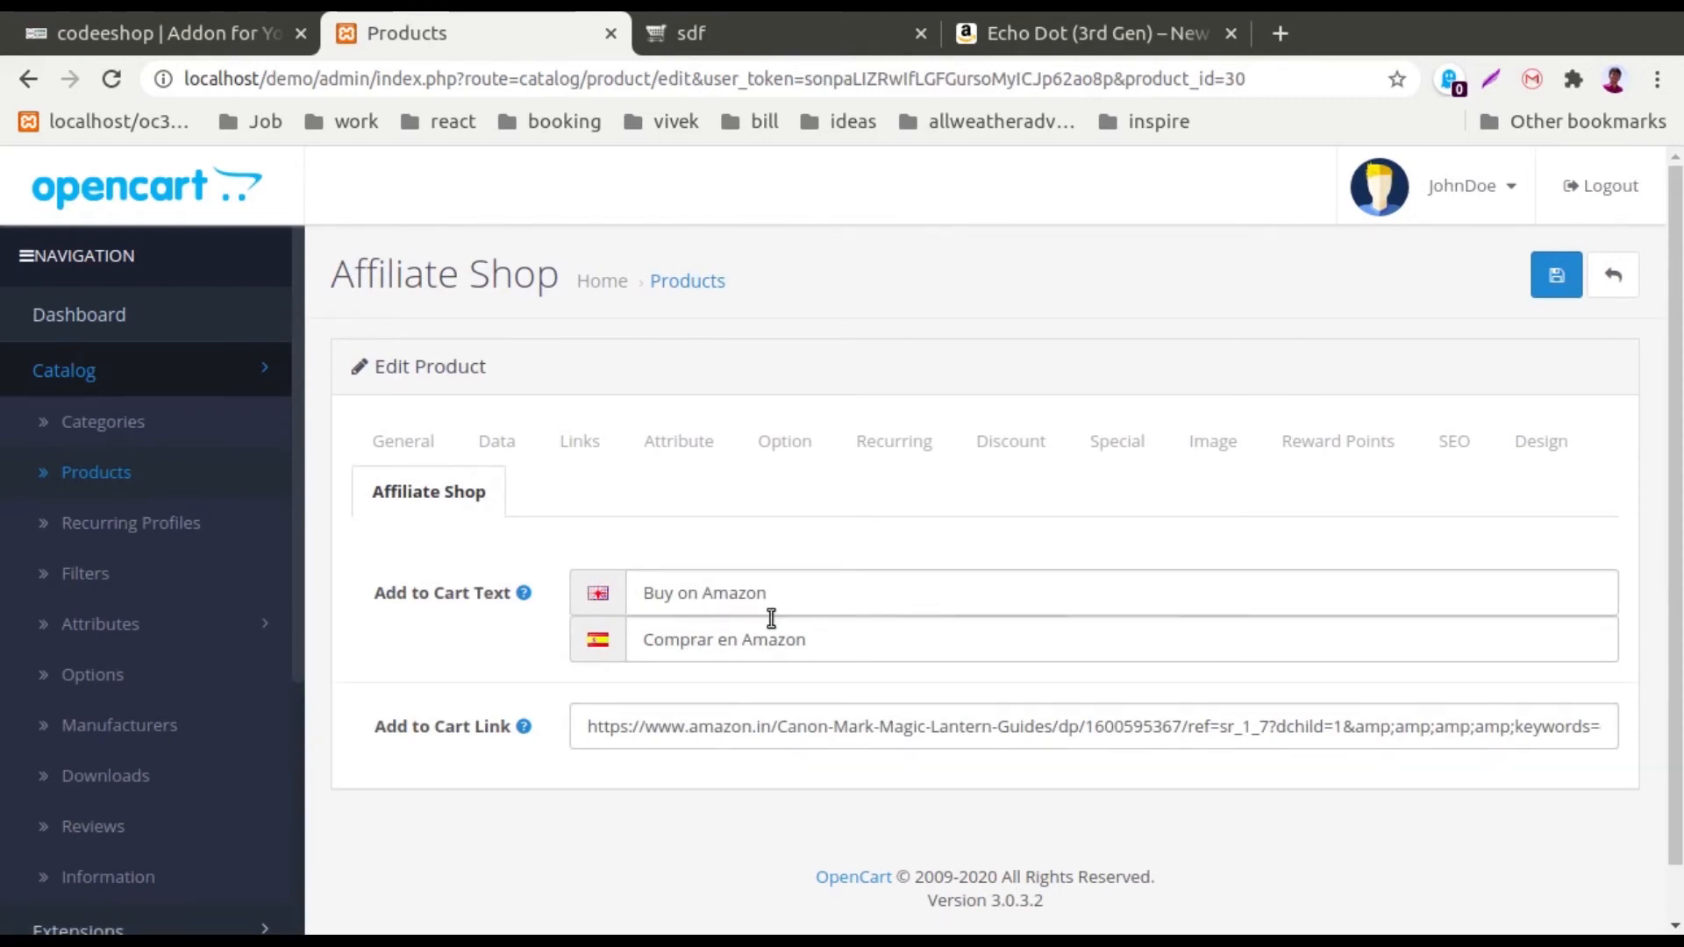
left_click(1557, 275)
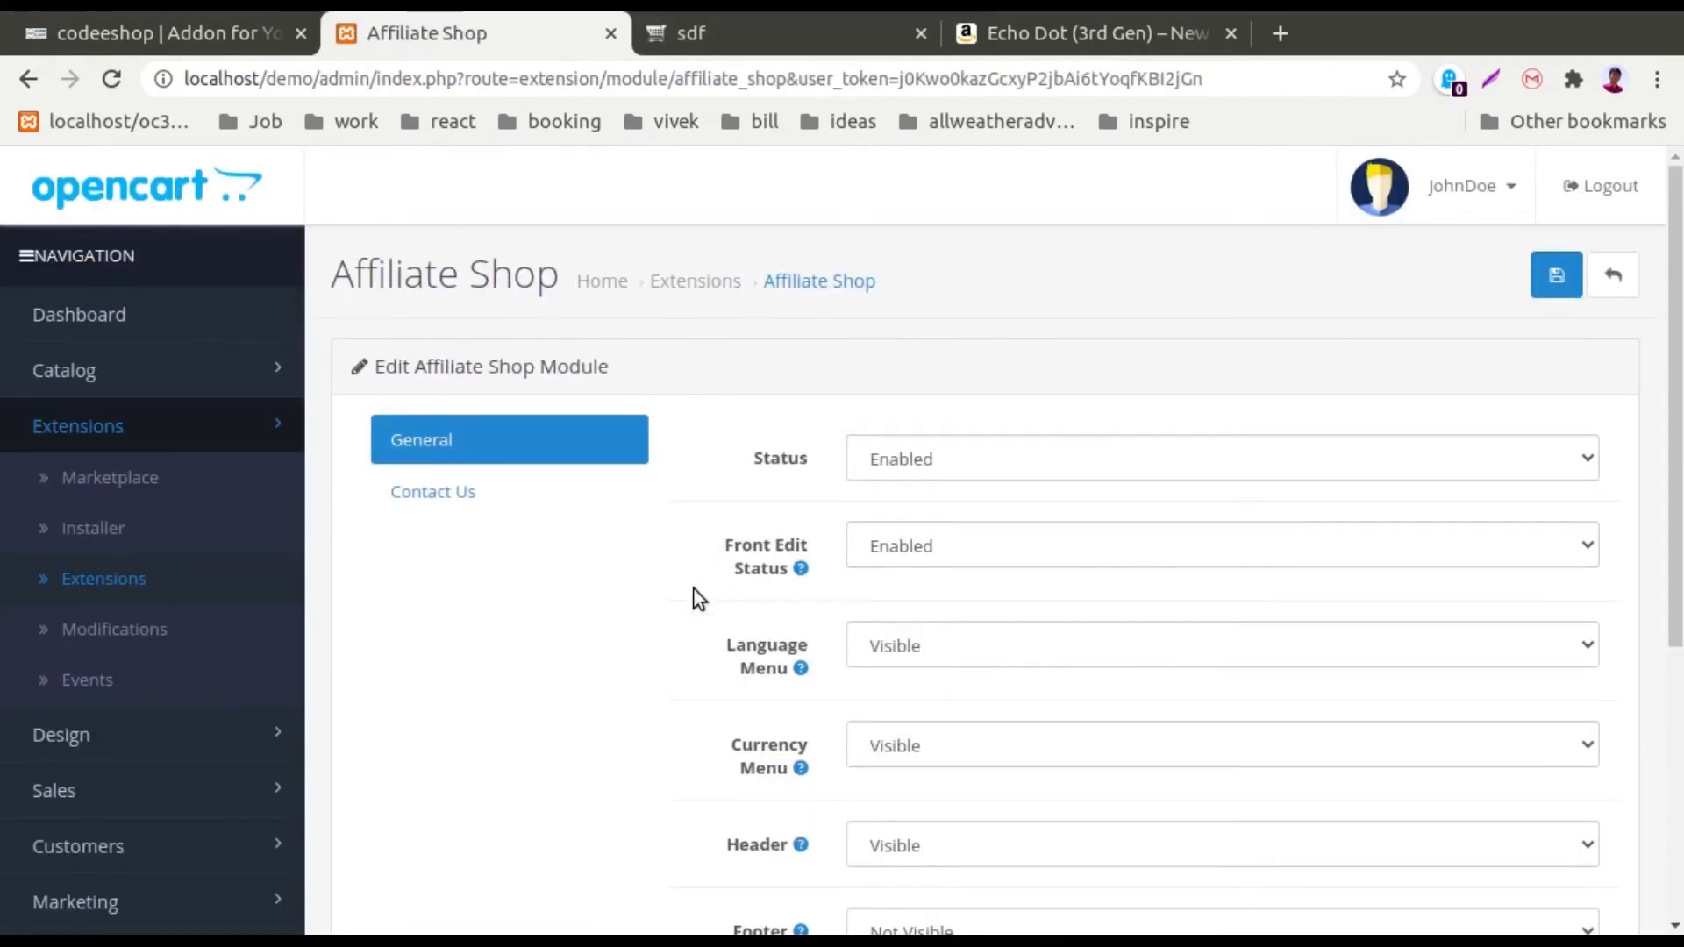
Step: Review the Affiliate Shop module's general settings, checking the Language Menu and Currency Menu visibility options
scroll(693, 589, "down", 2)
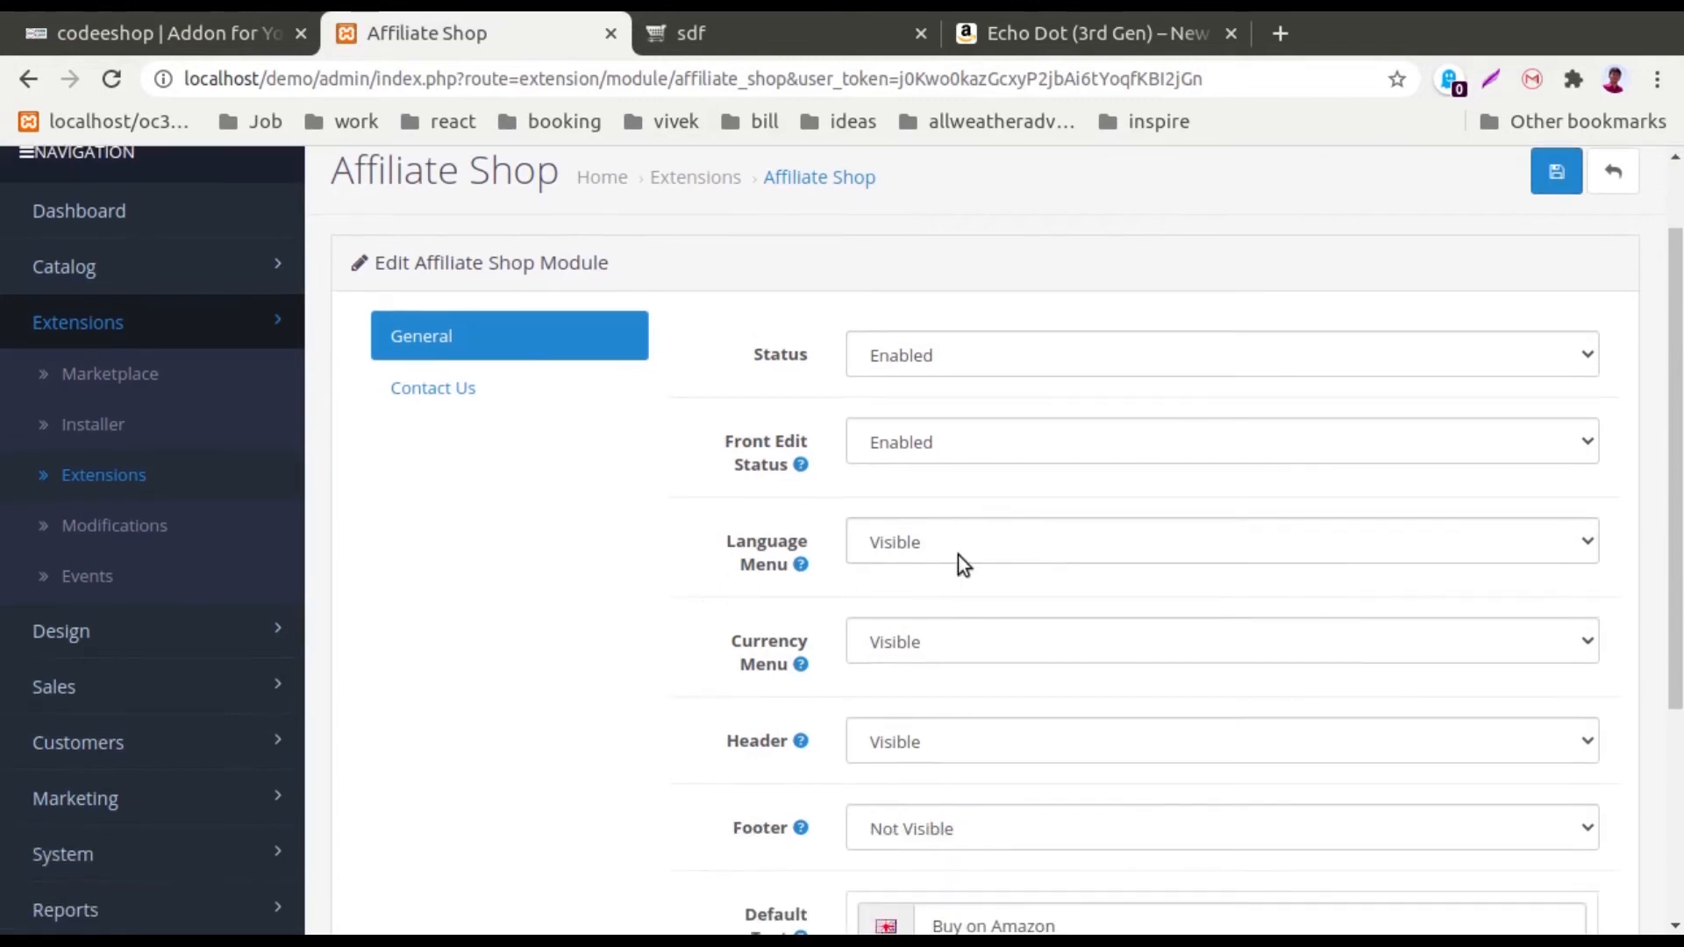
mouse_move(776, 558)
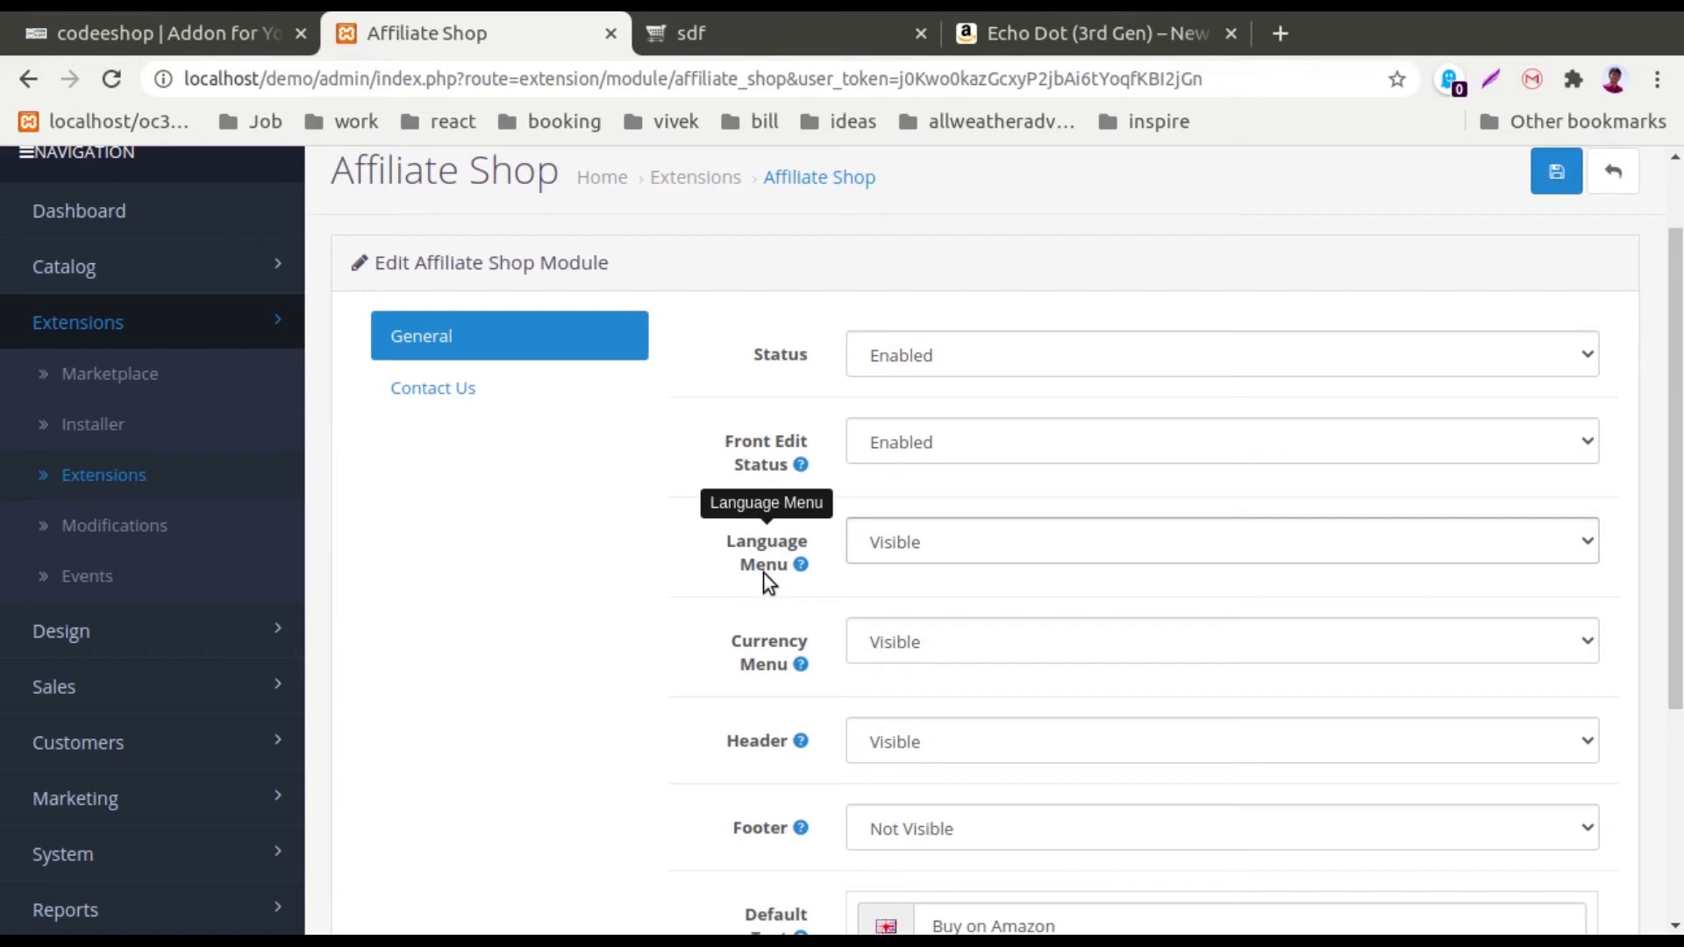
left_click(902, 555)
left_click(901, 555)
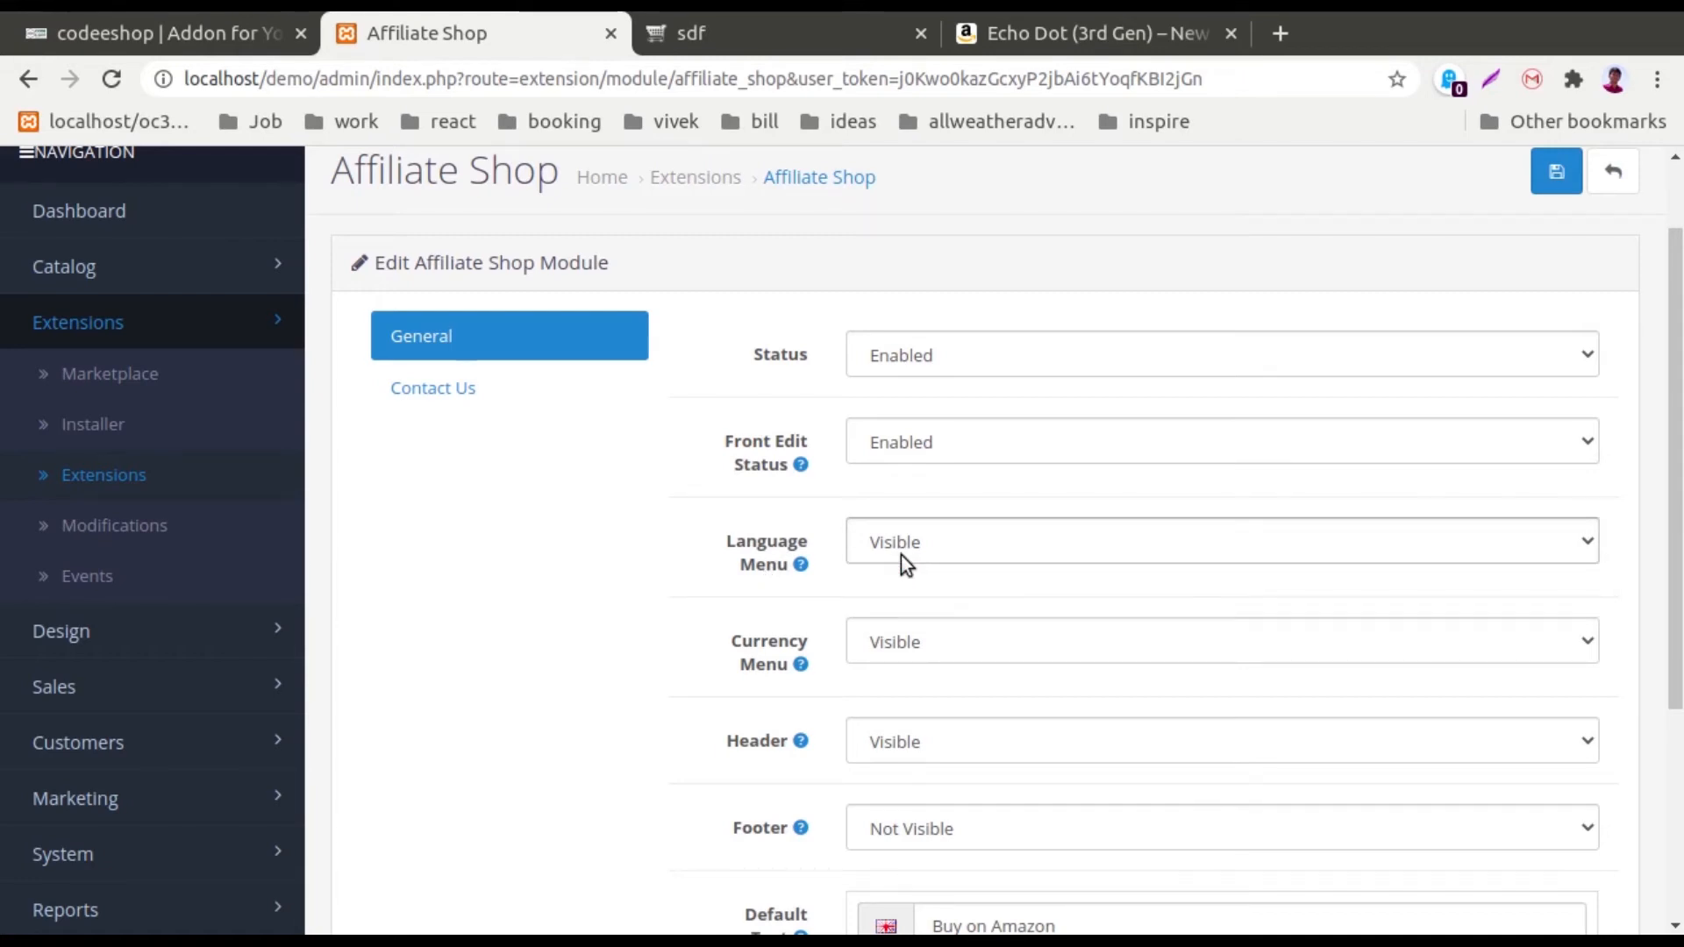
left_click(902, 556)
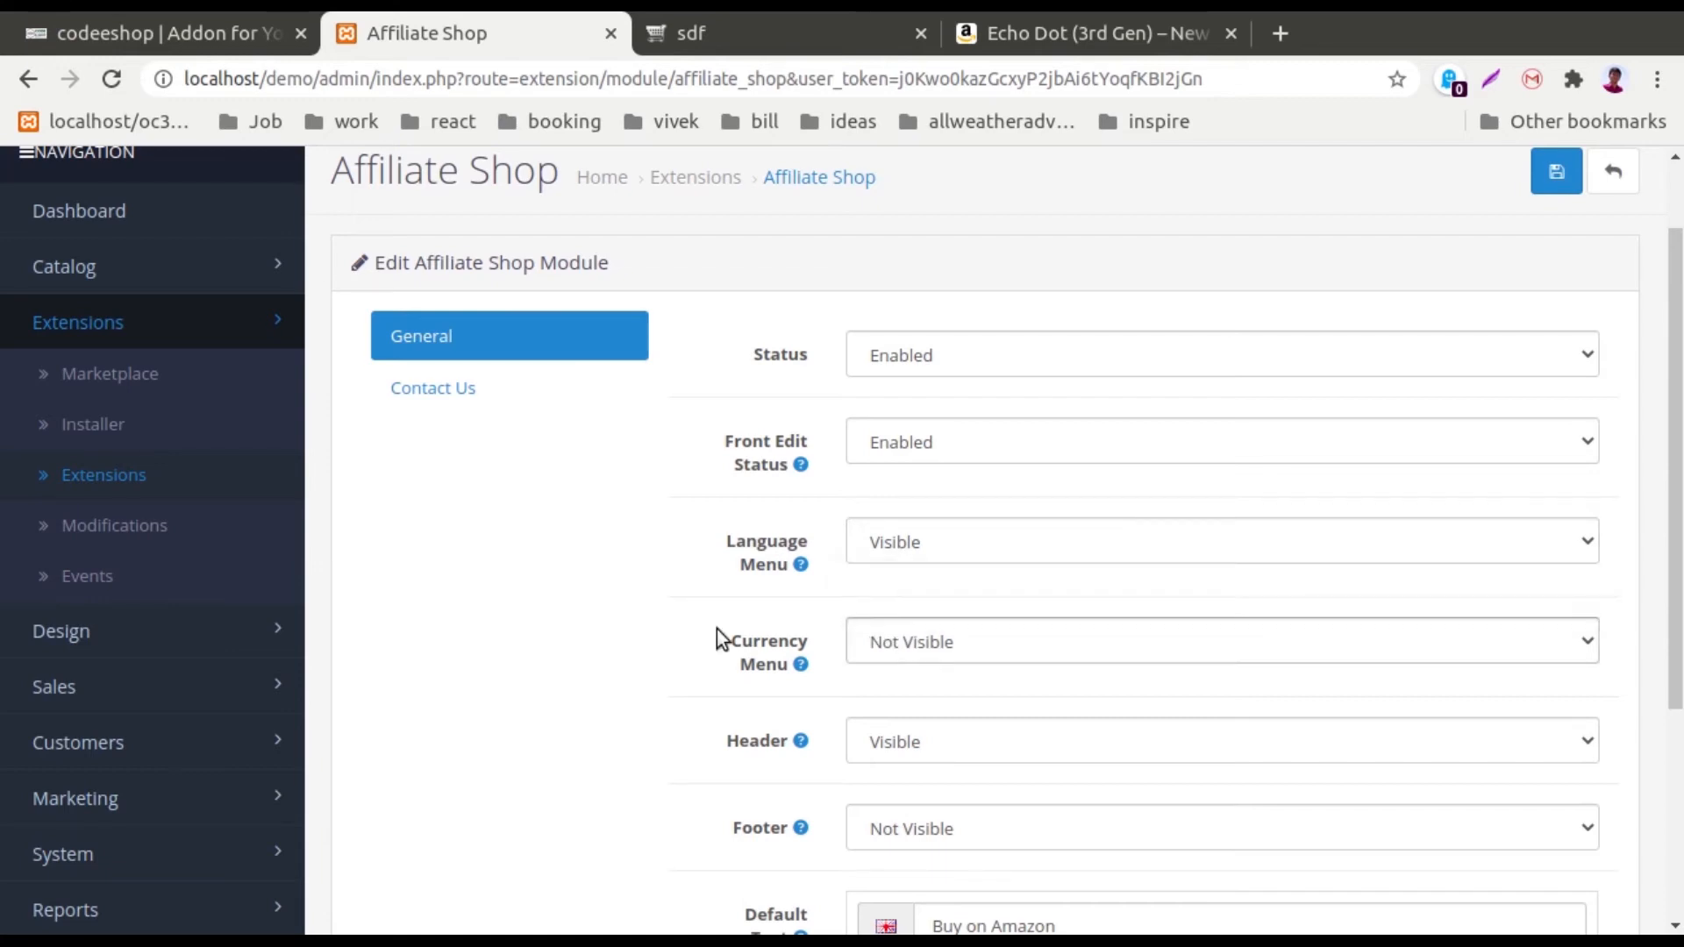
left_click(717, 629)
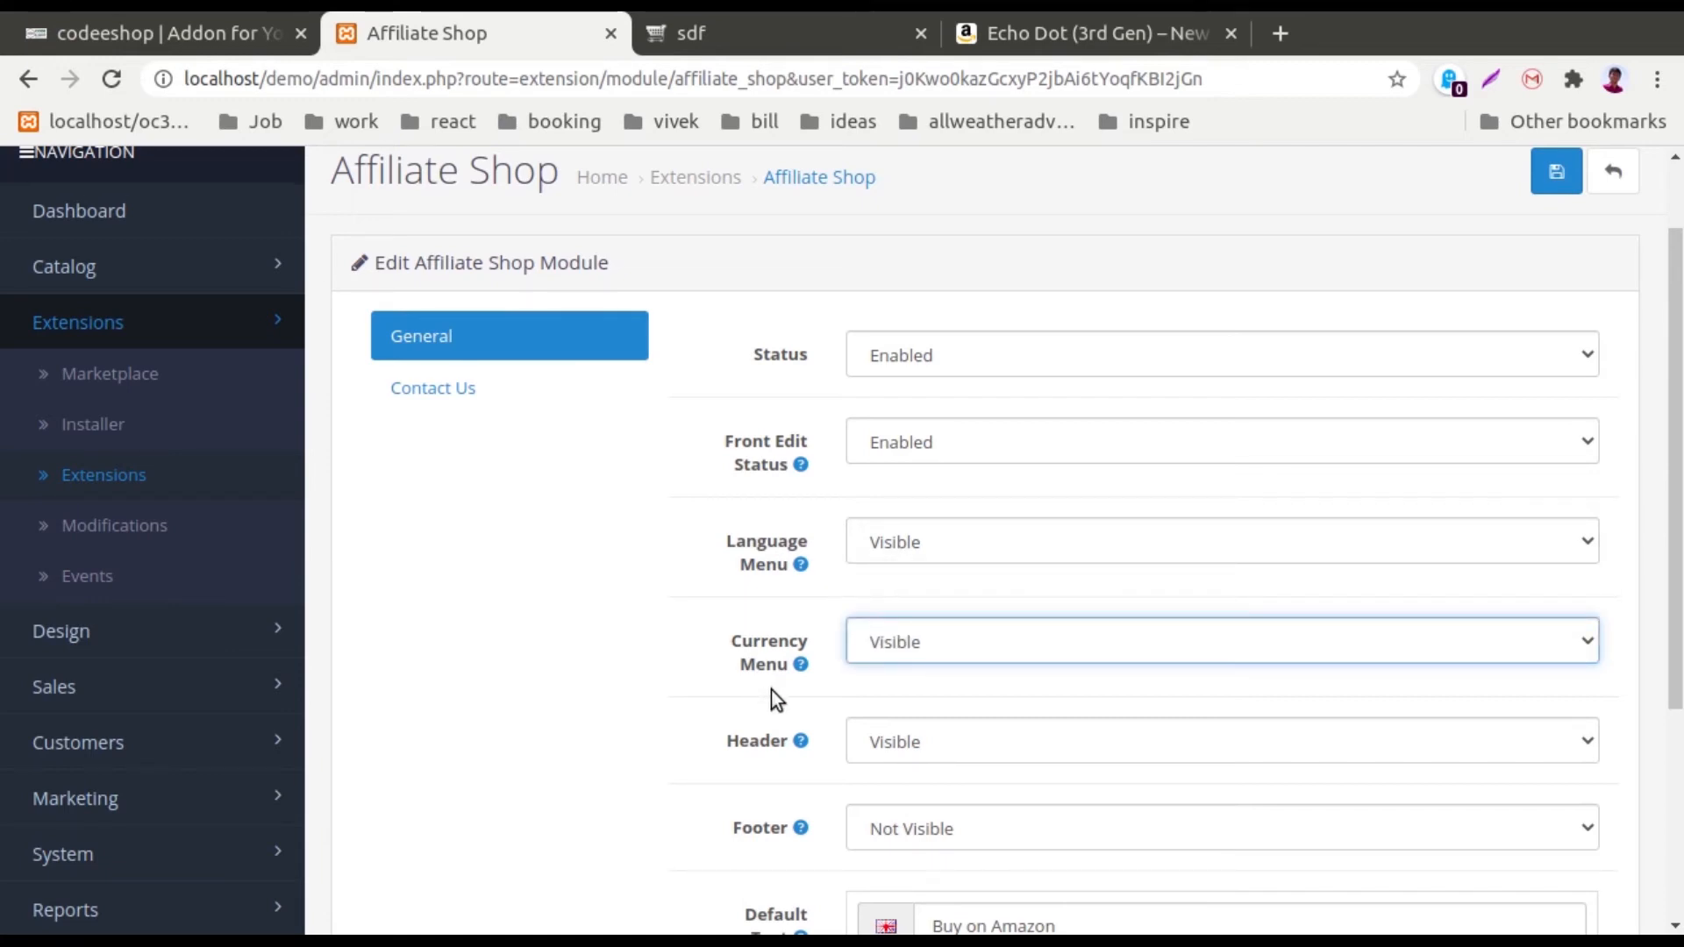
left_click(933, 652)
left_click(934, 654)
left_click(813, 683)
scroll(813, 682, "down", 4)
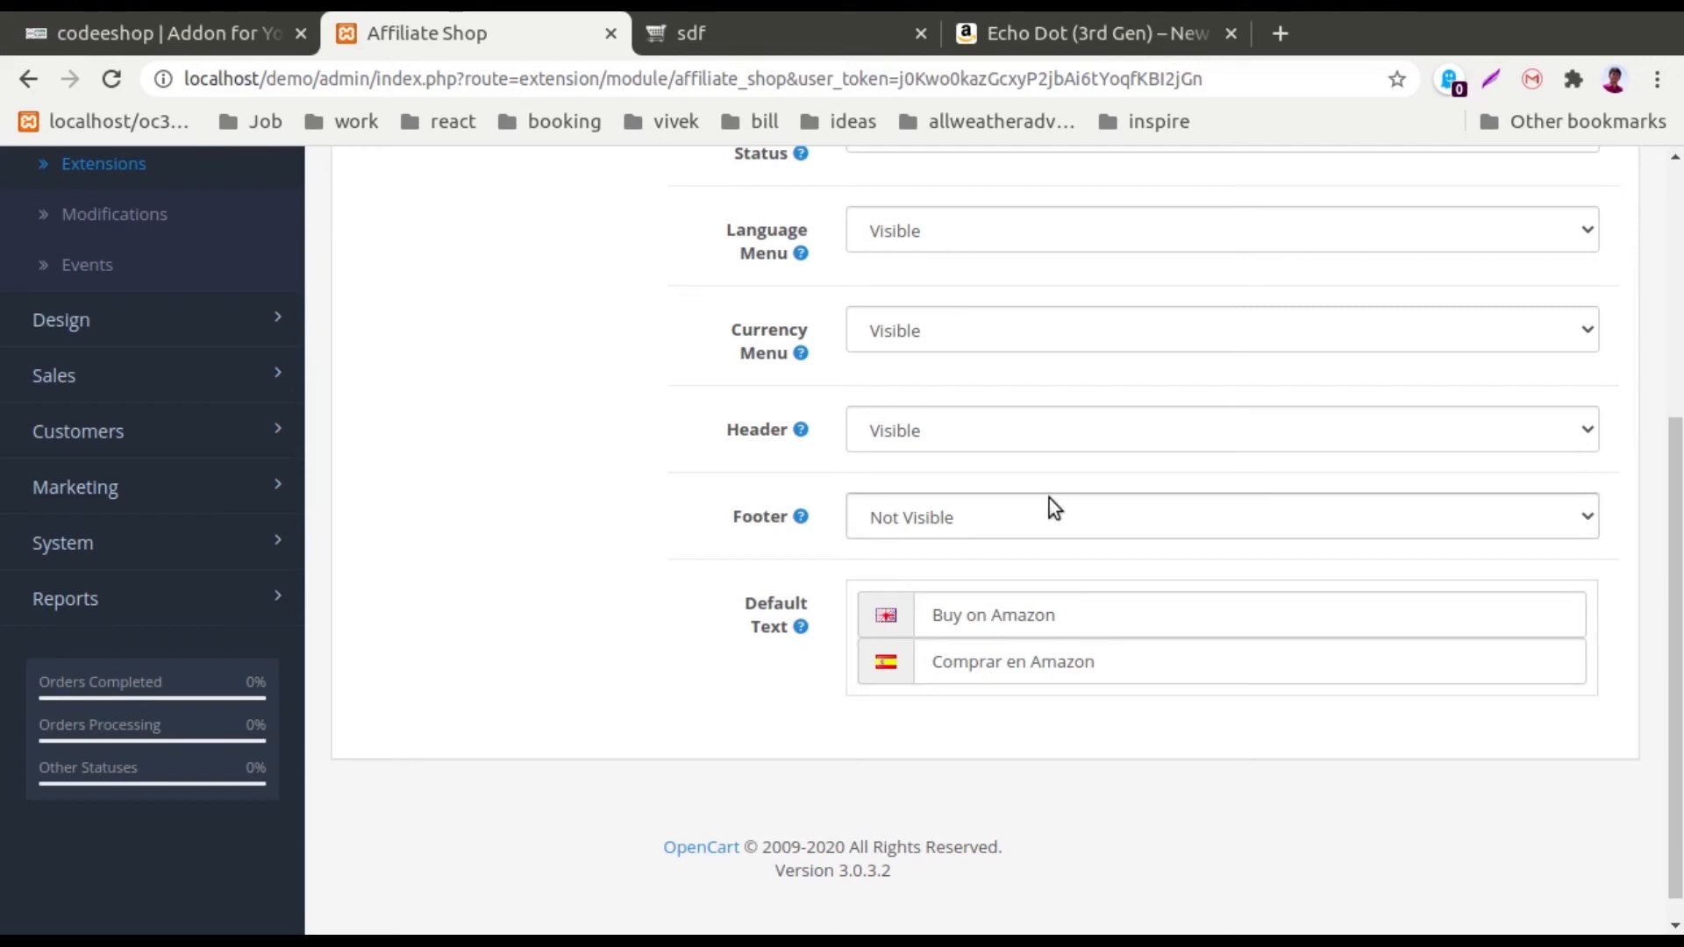
scroll(1680, 548, "up", 5)
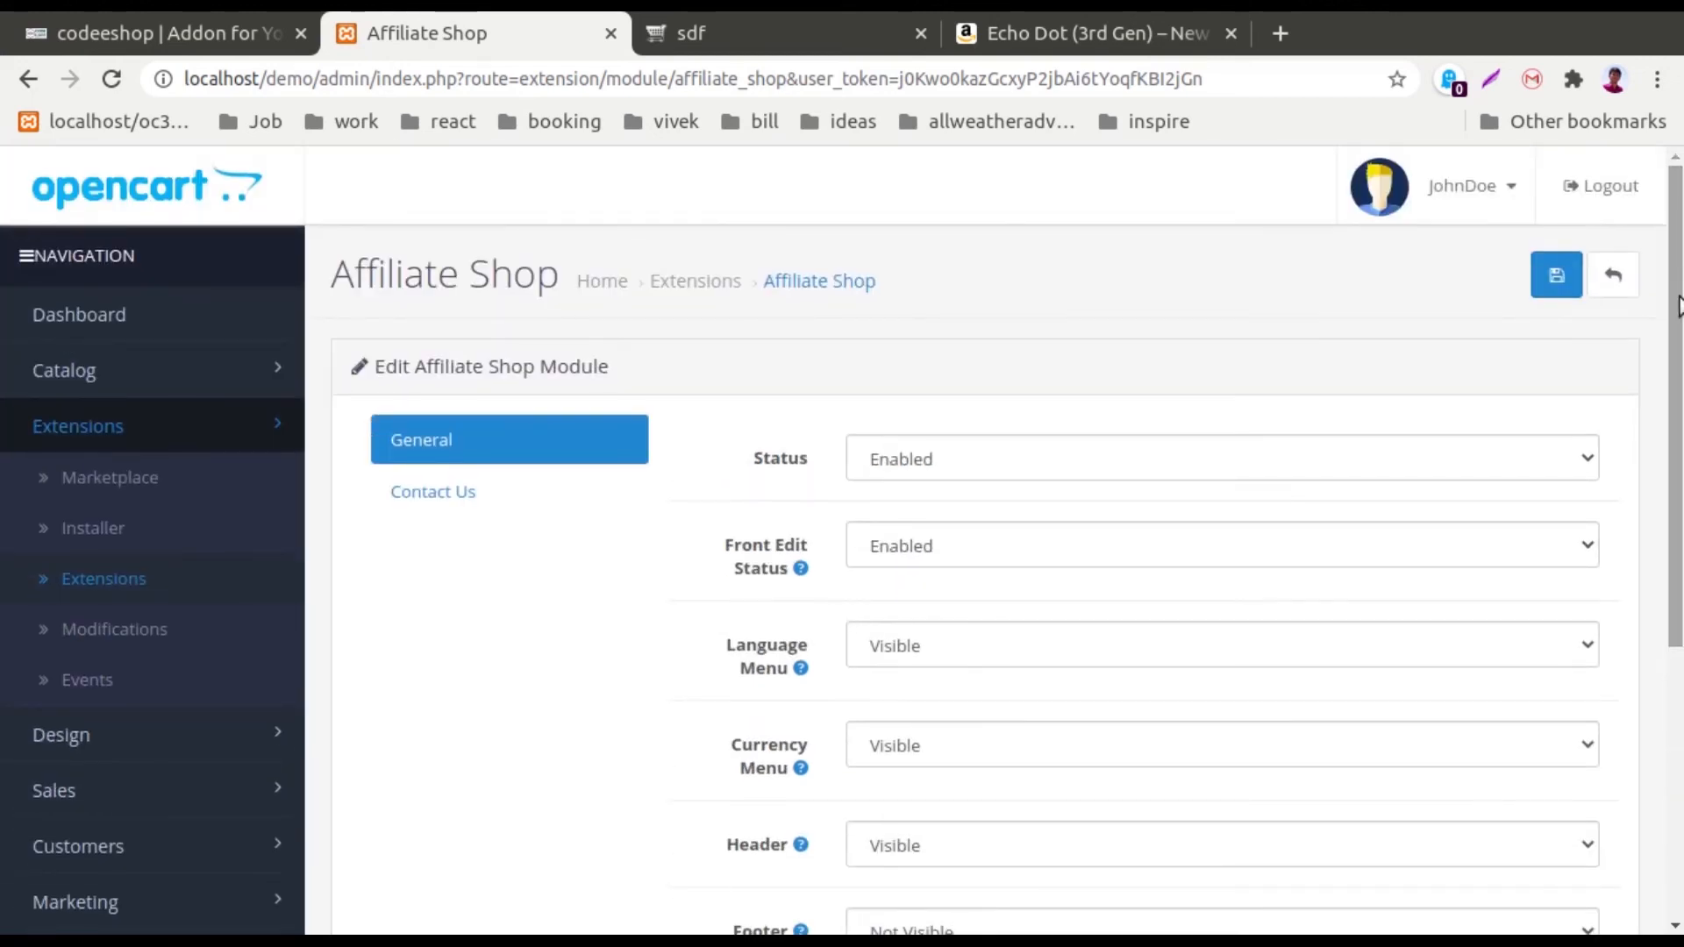
scroll(1680, 544, "down", 5)
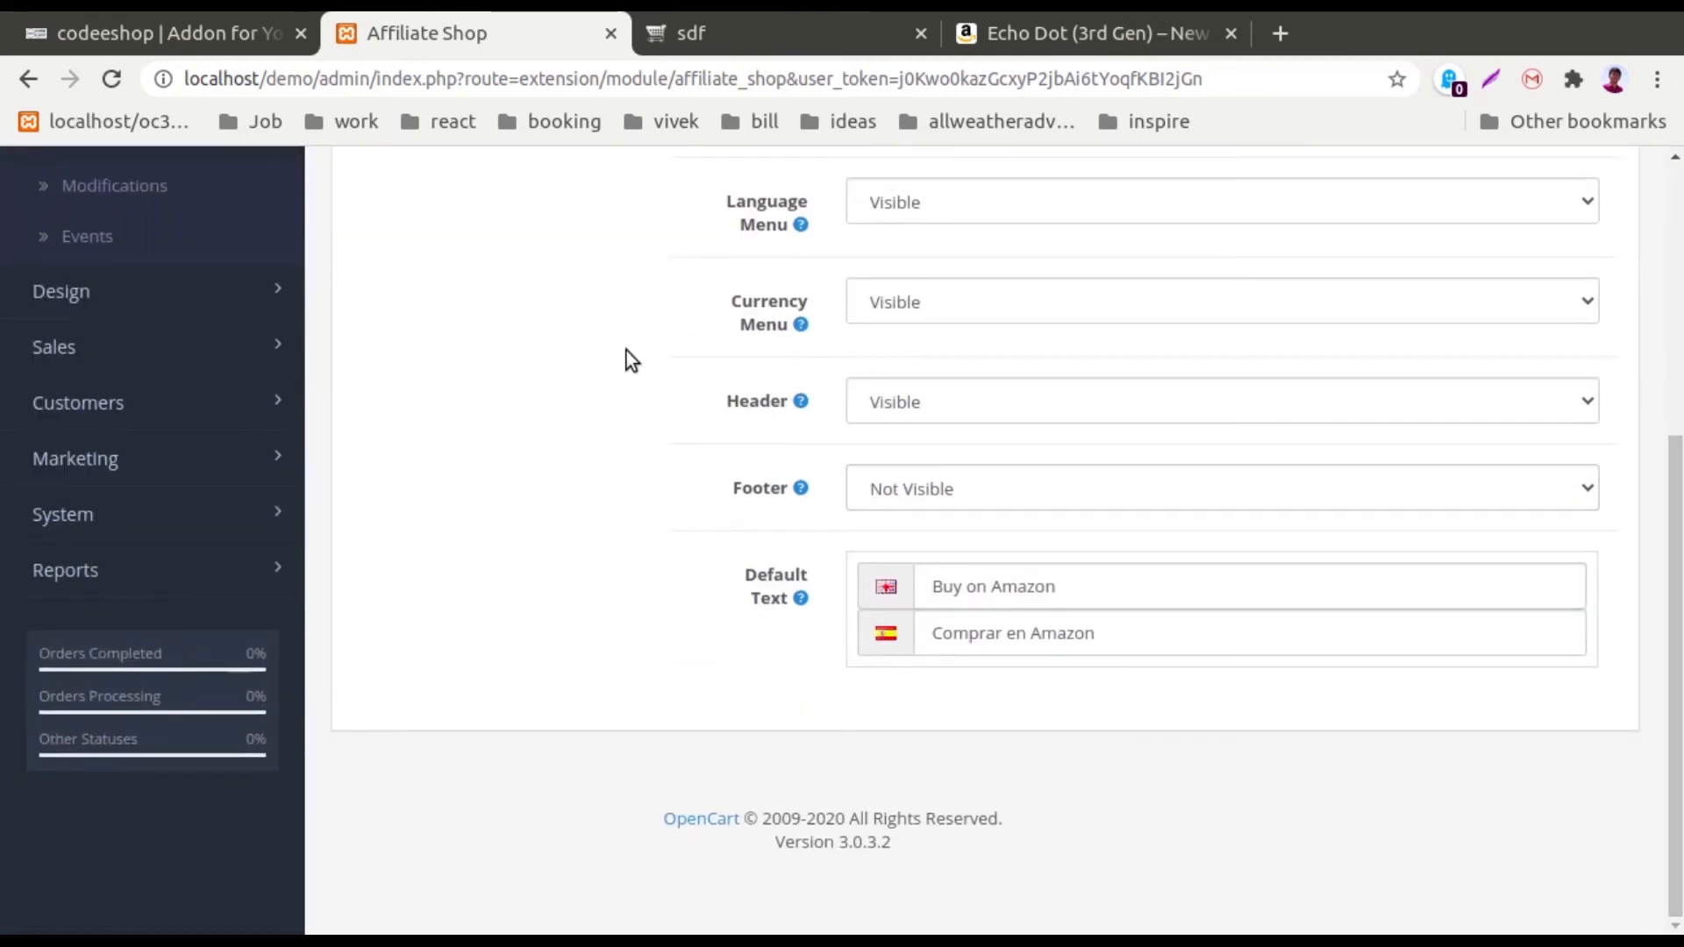
scroll(628, 358, "up", 3)
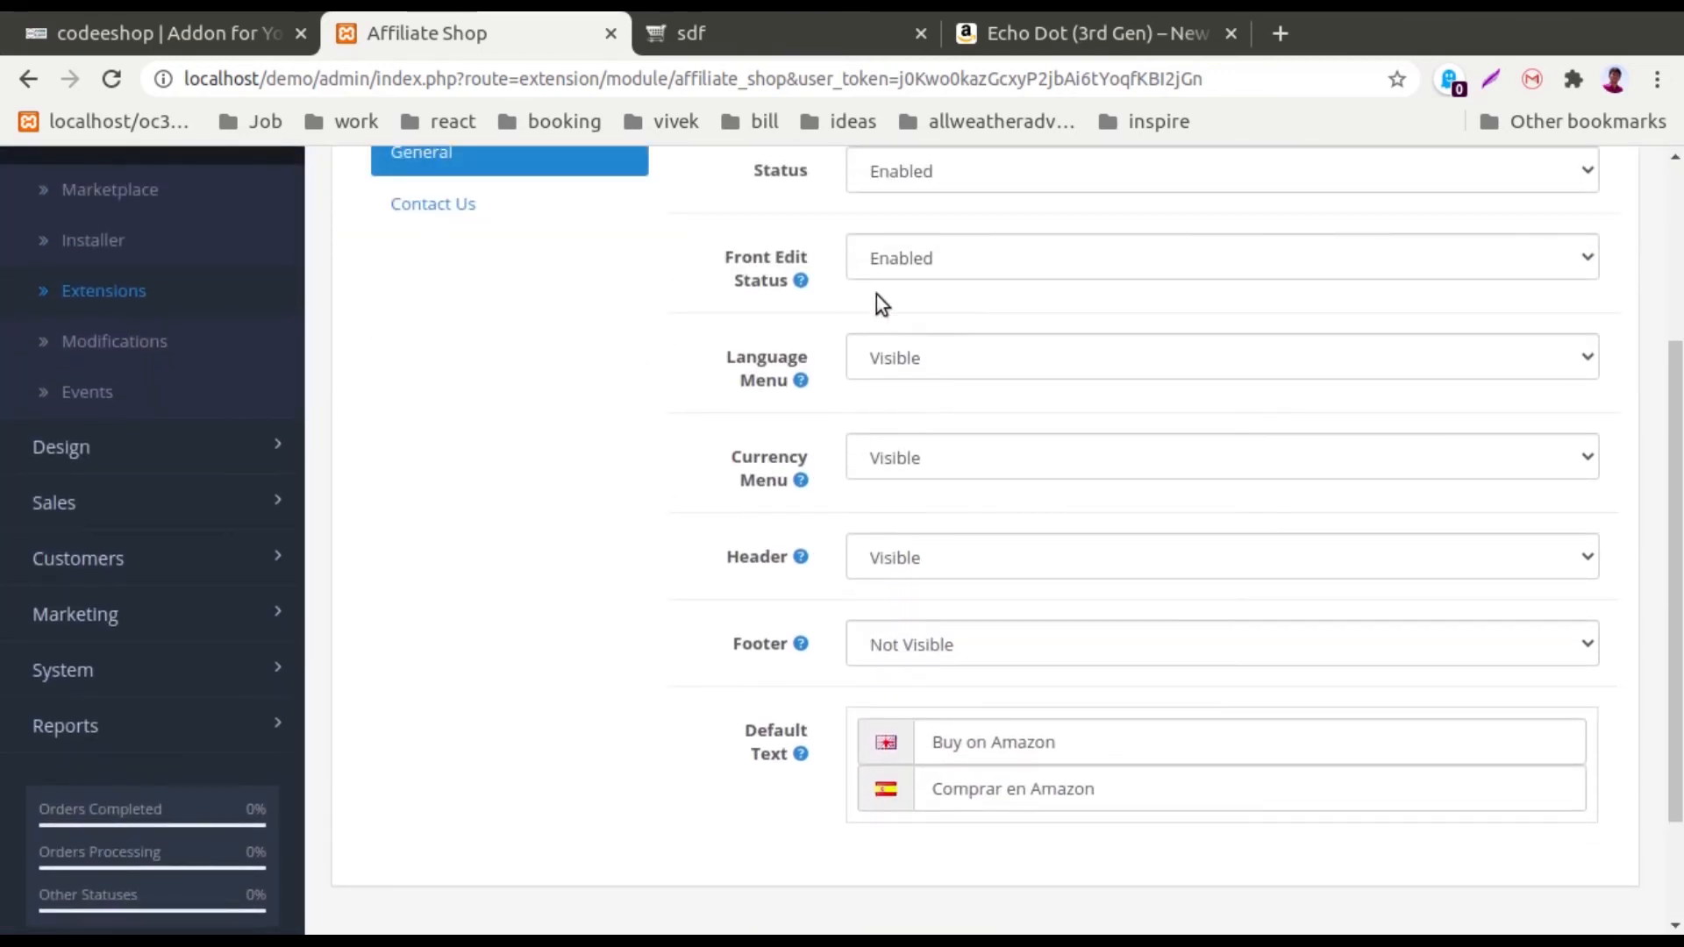
Step: Try the Not Visible option for the Language Menu and Currency Menu, and set both back to Visible
left_click(949, 374)
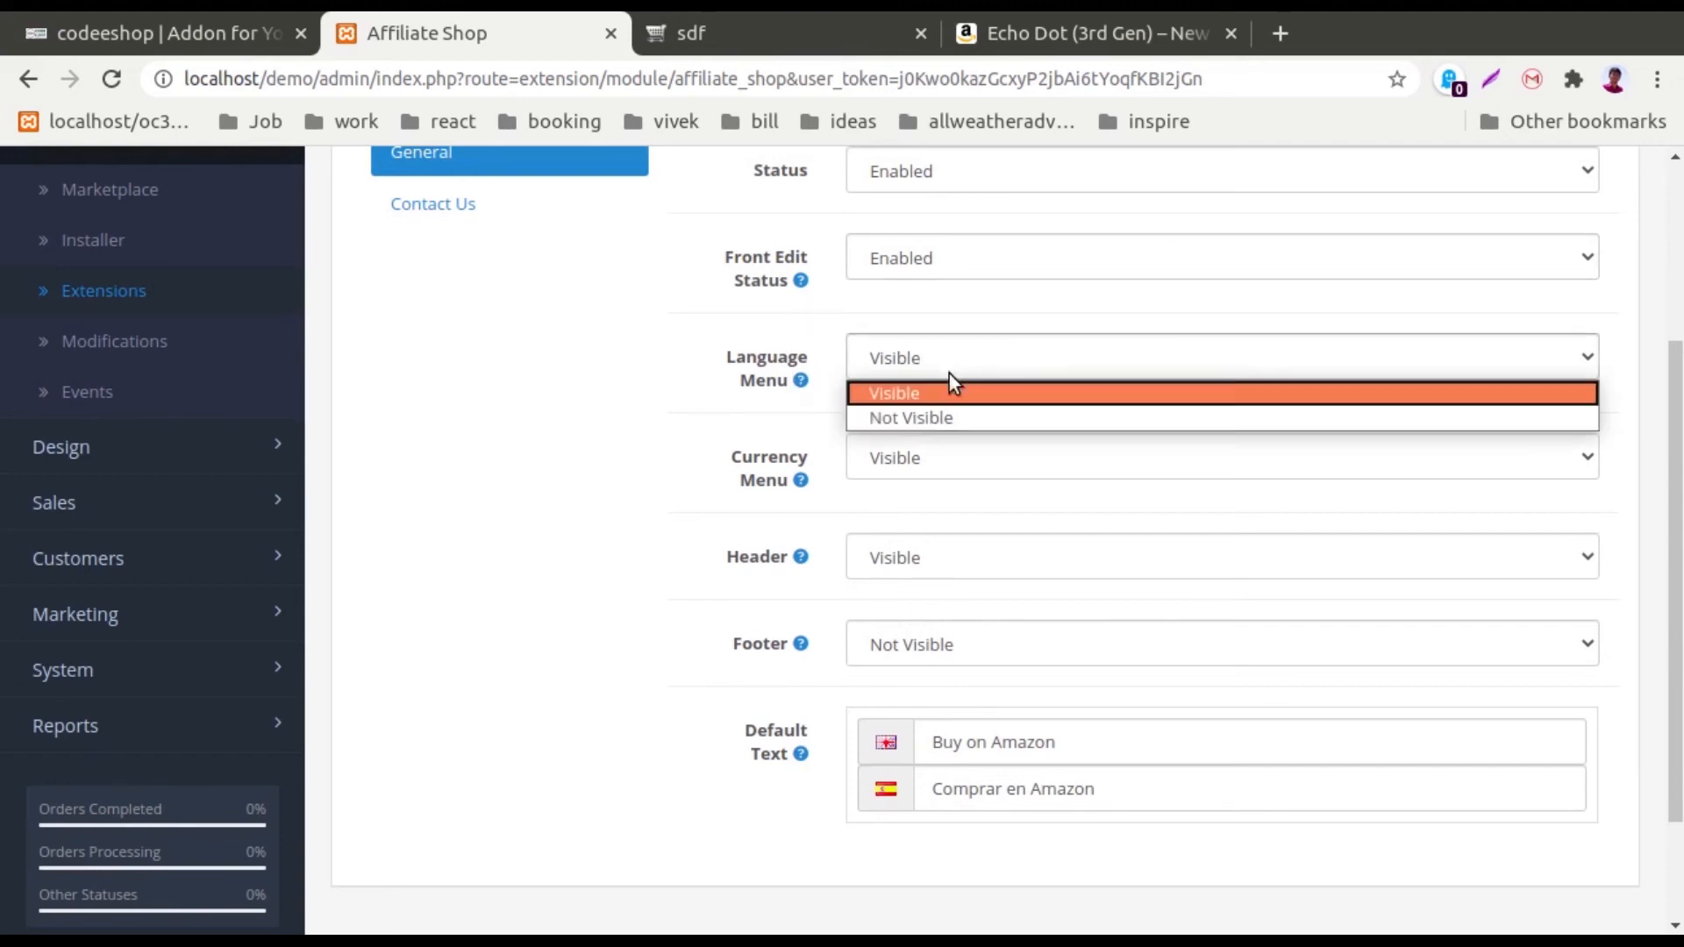
left_click(914, 414)
left_click(889, 456)
left_click(891, 516)
left_click(972, 457)
left_click(923, 489)
left_click(944, 367)
left_click(916, 389)
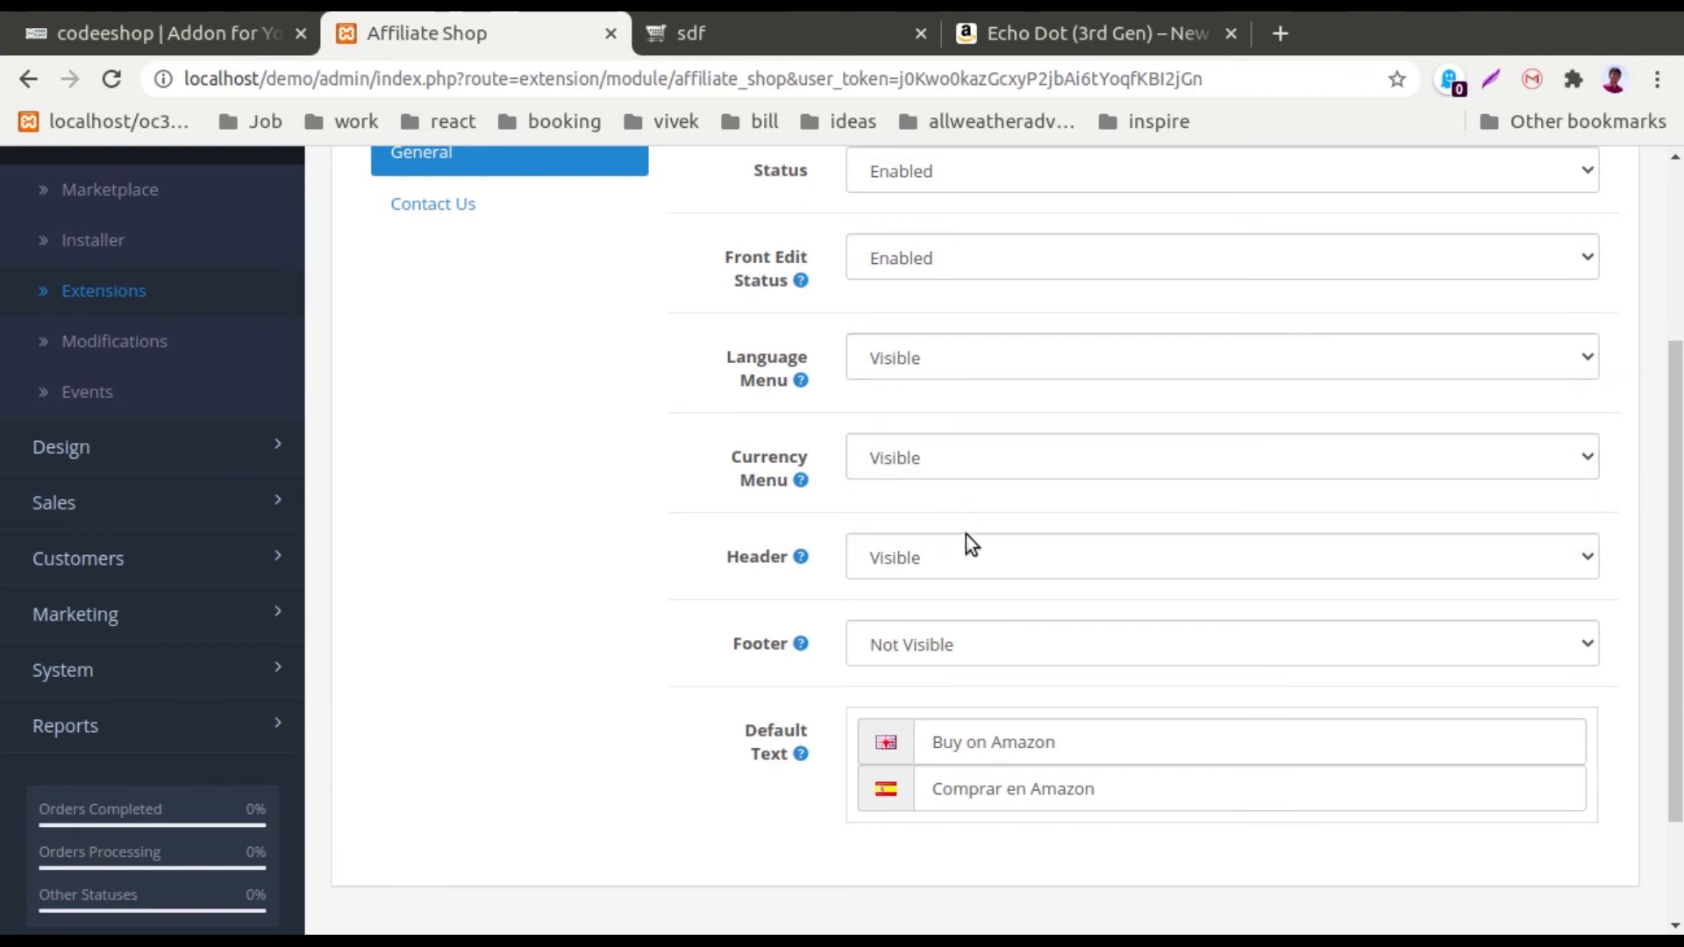
Step: Set the module's Header to Not Visible, leave the Footer at Not Visible and save the Affiliate Shop settings
left_click(920, 554)
left_click(887, 609)
left_click(903, 657)
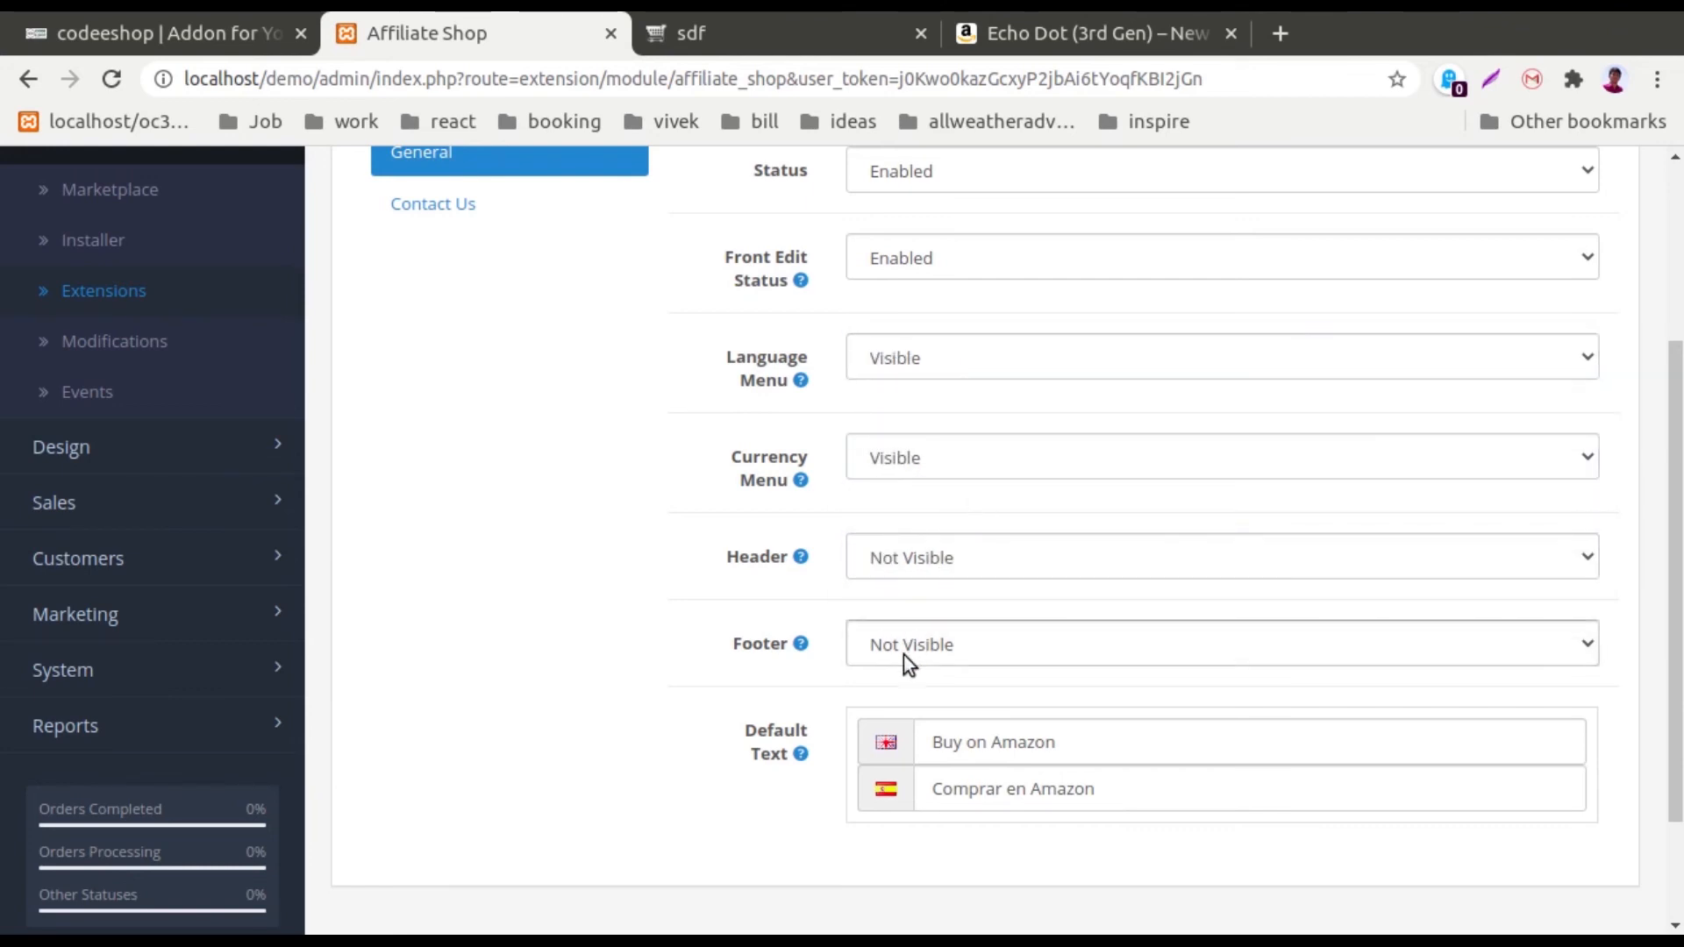
left_click(903, 657)
left_click_drag(1677, 364, 1677, 191)
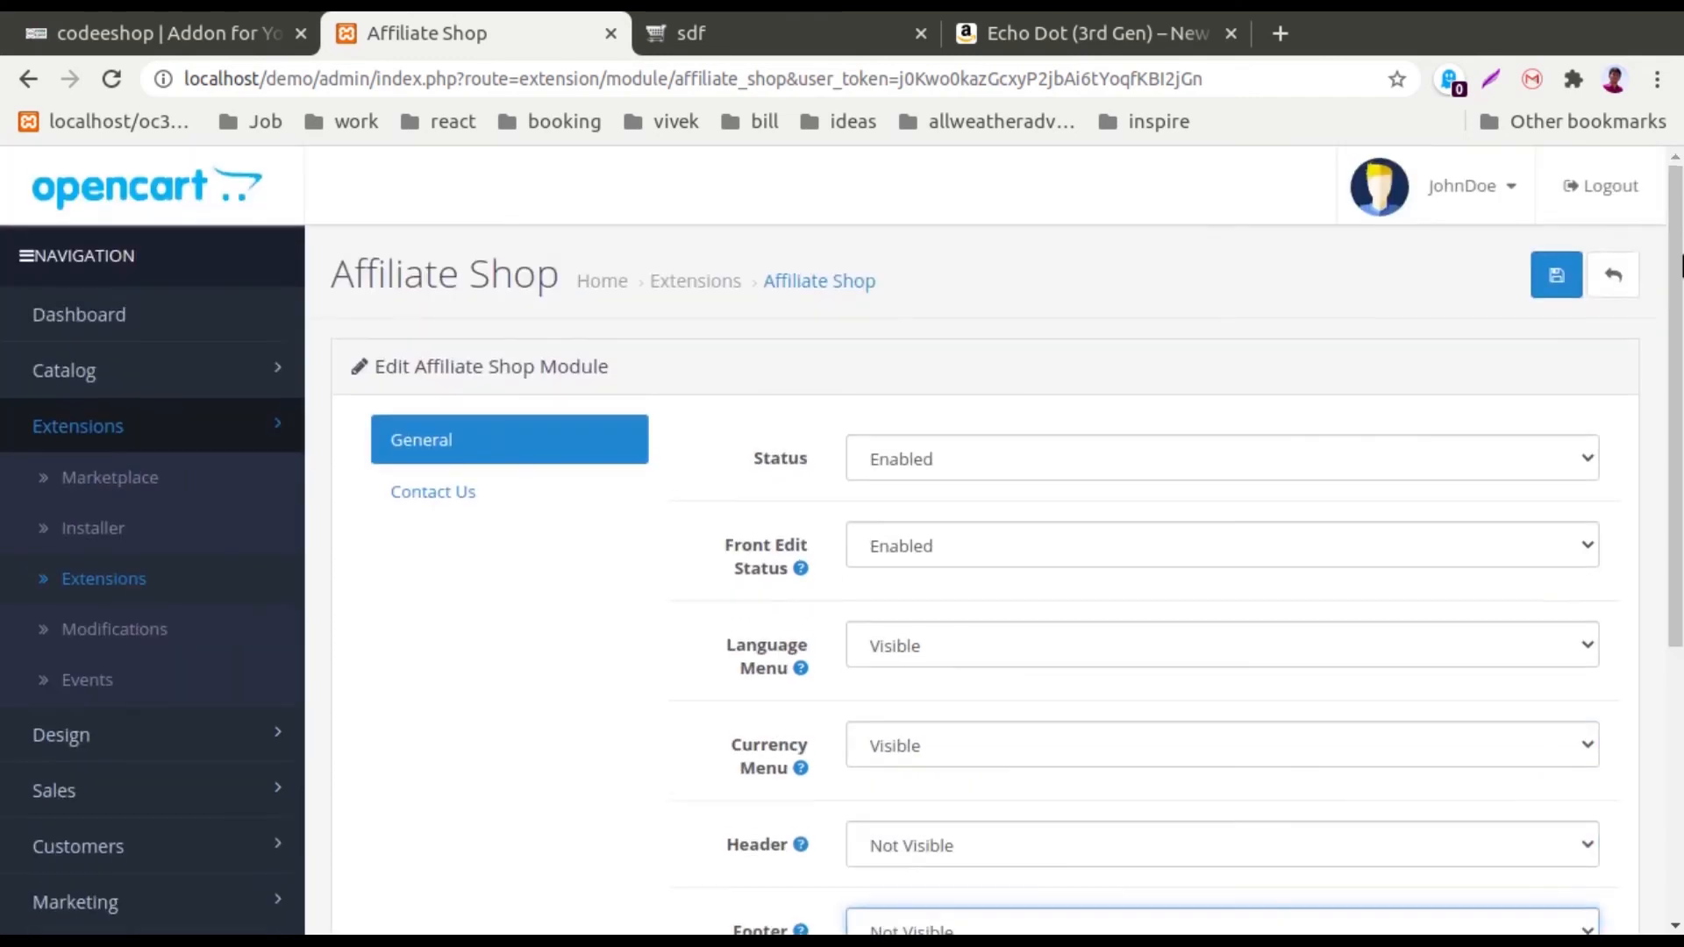
left_click(1556, 276)
Step: Reload the storefront's Canon EOS 5D page to check the effect of the header setting
left_click(830, 41)
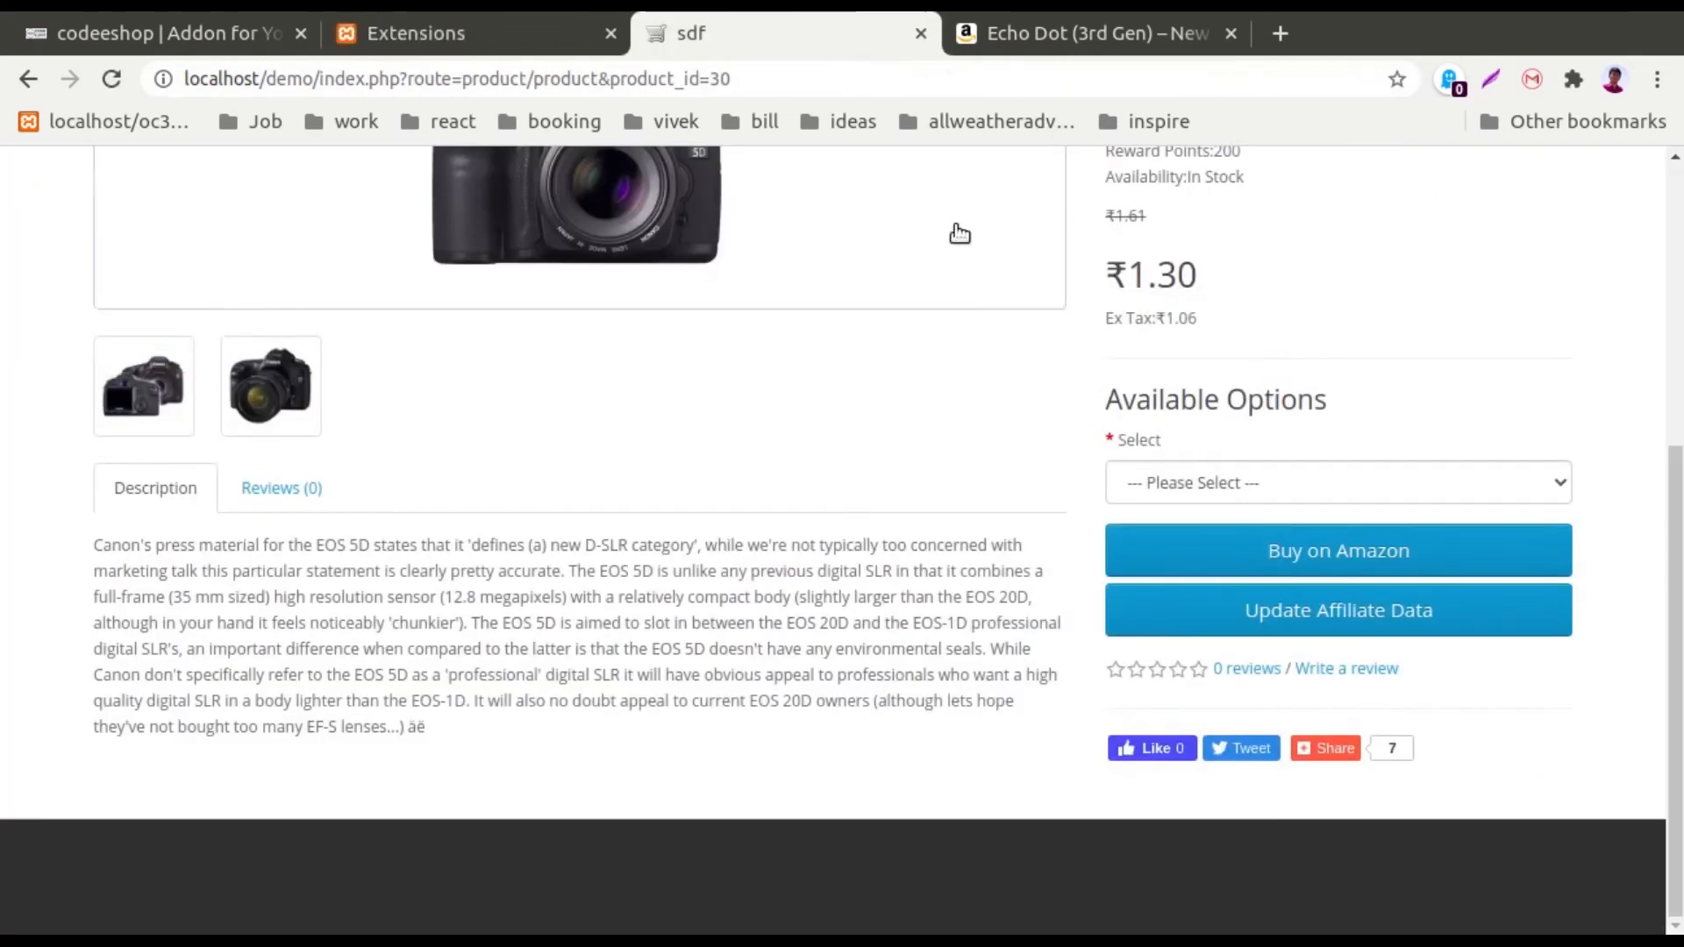
left_click(1682, 228)
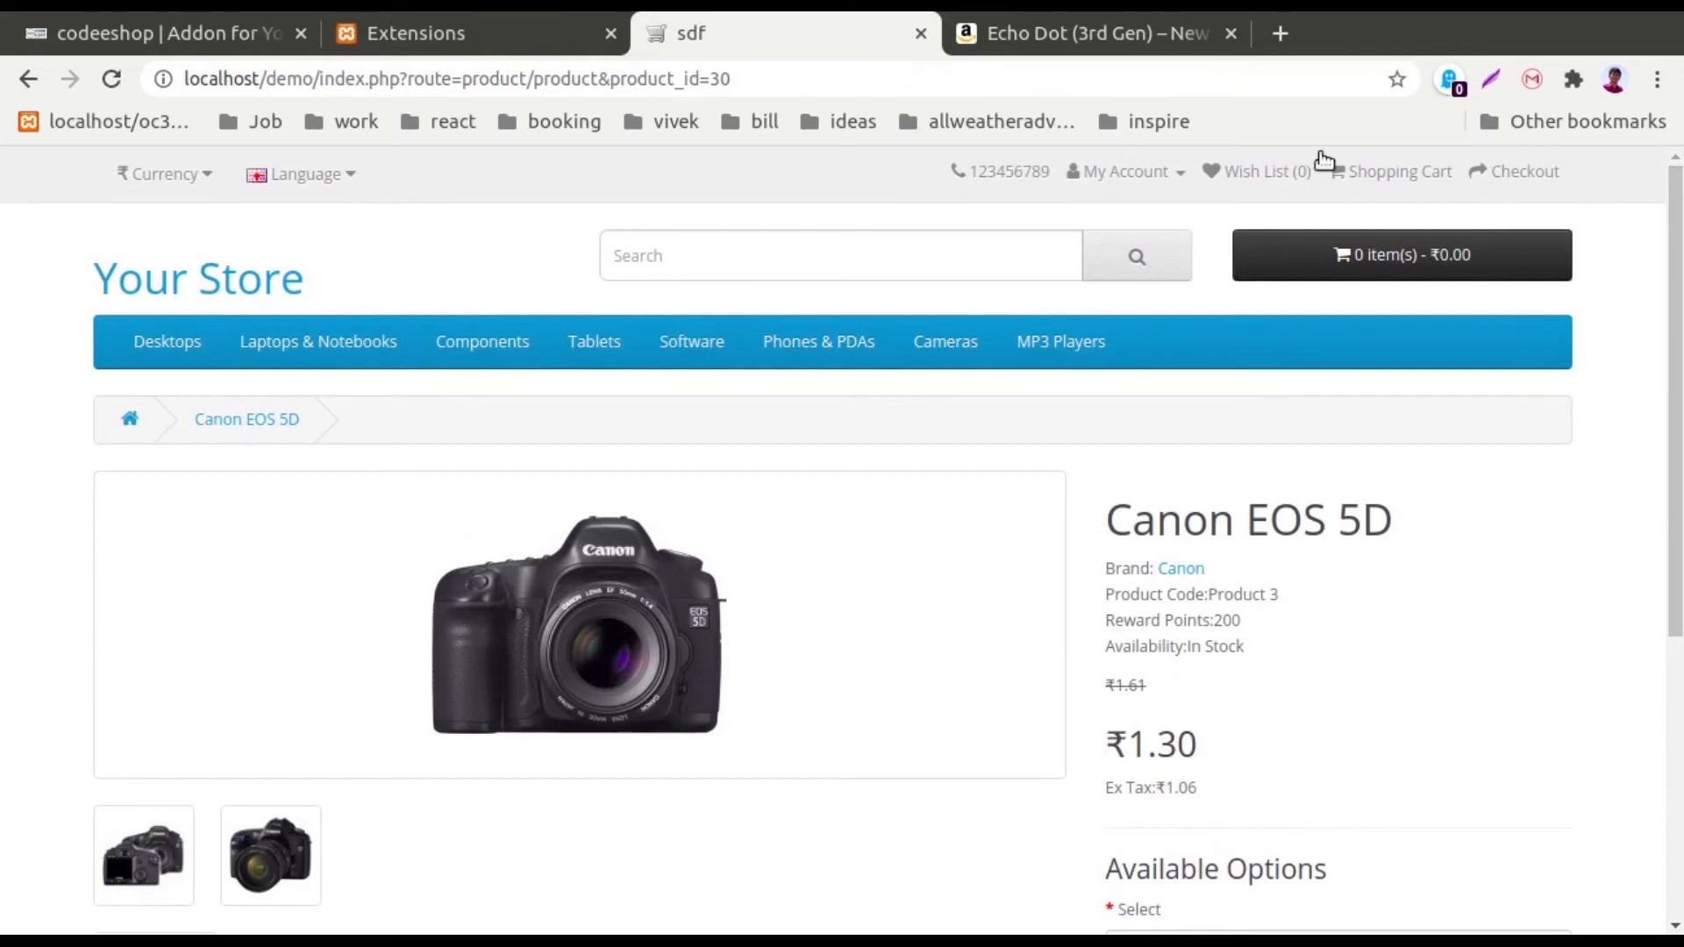
left_click(112, 78)
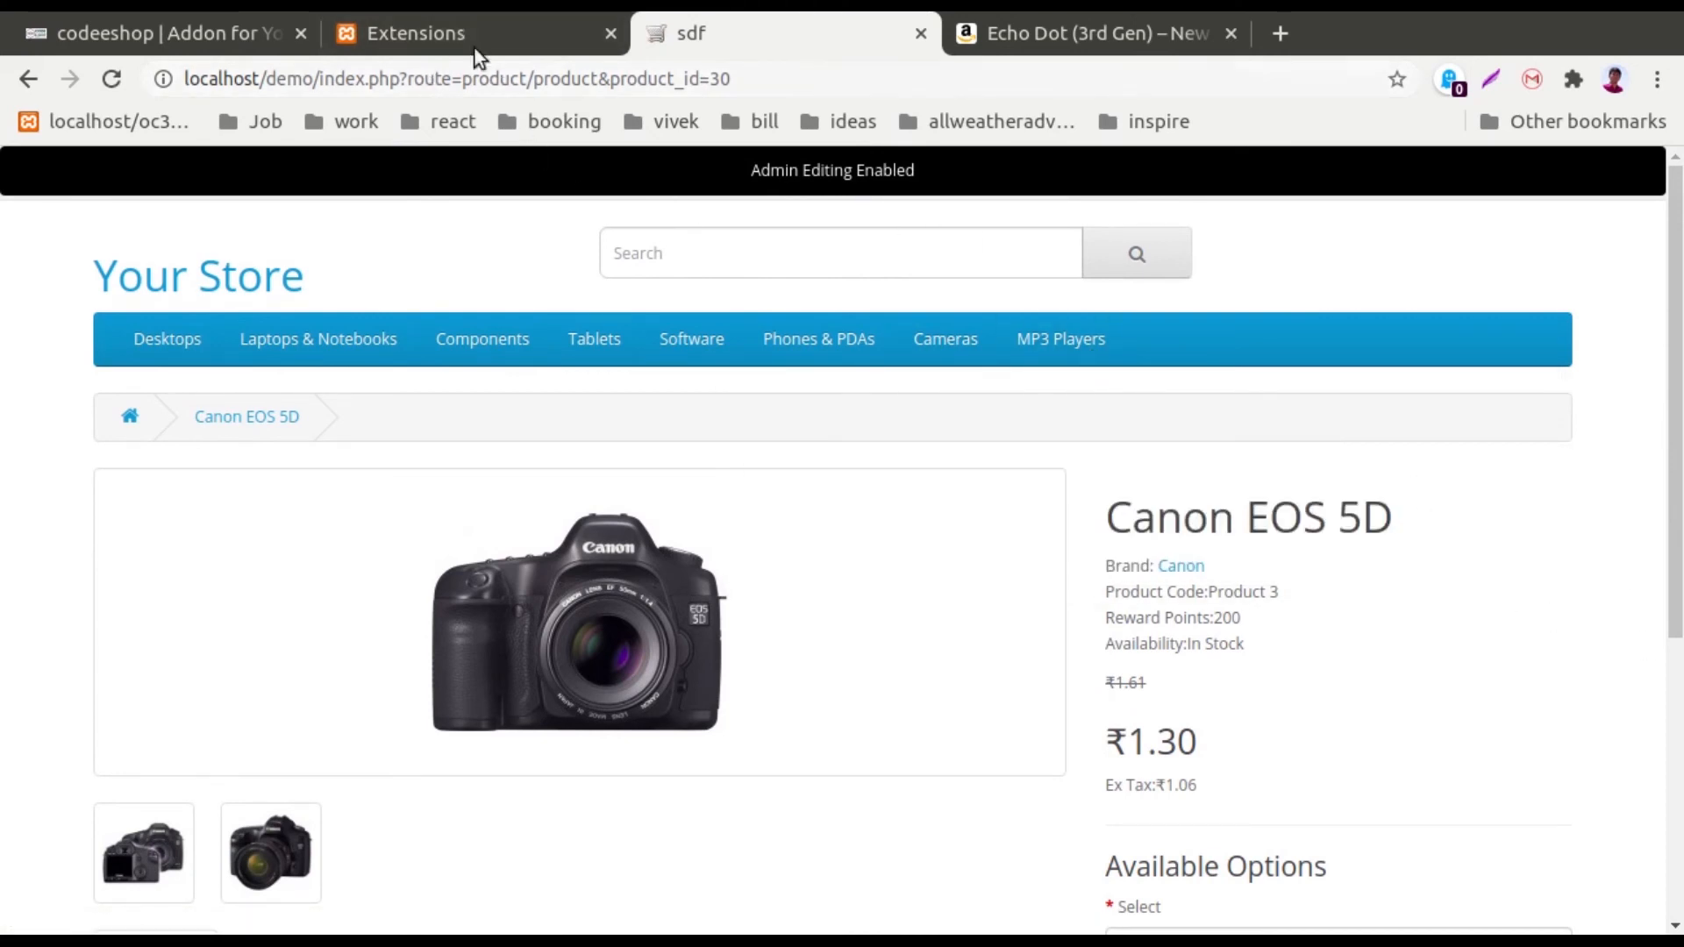
Step: Return to the Affiliate Shop module settings, set Front Edit Status to Disabled and save
left_click(503, 35)
key("alt+Left")
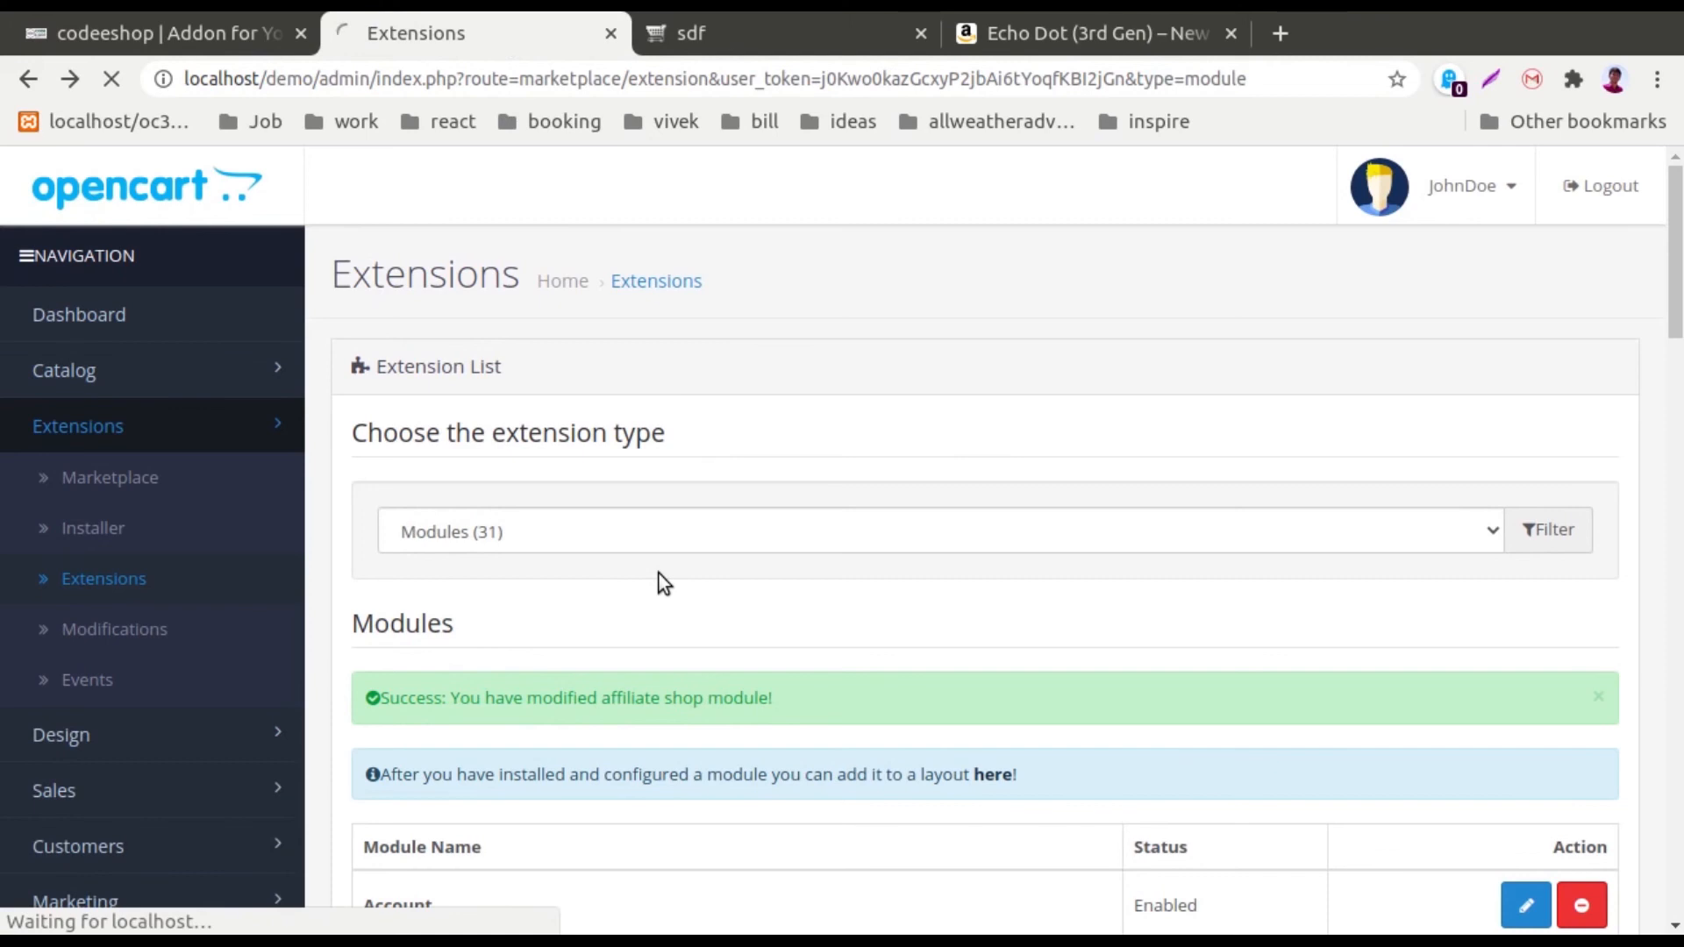
left_click(887, 553)
left_click(938, 600)
left_click(1570, 279)
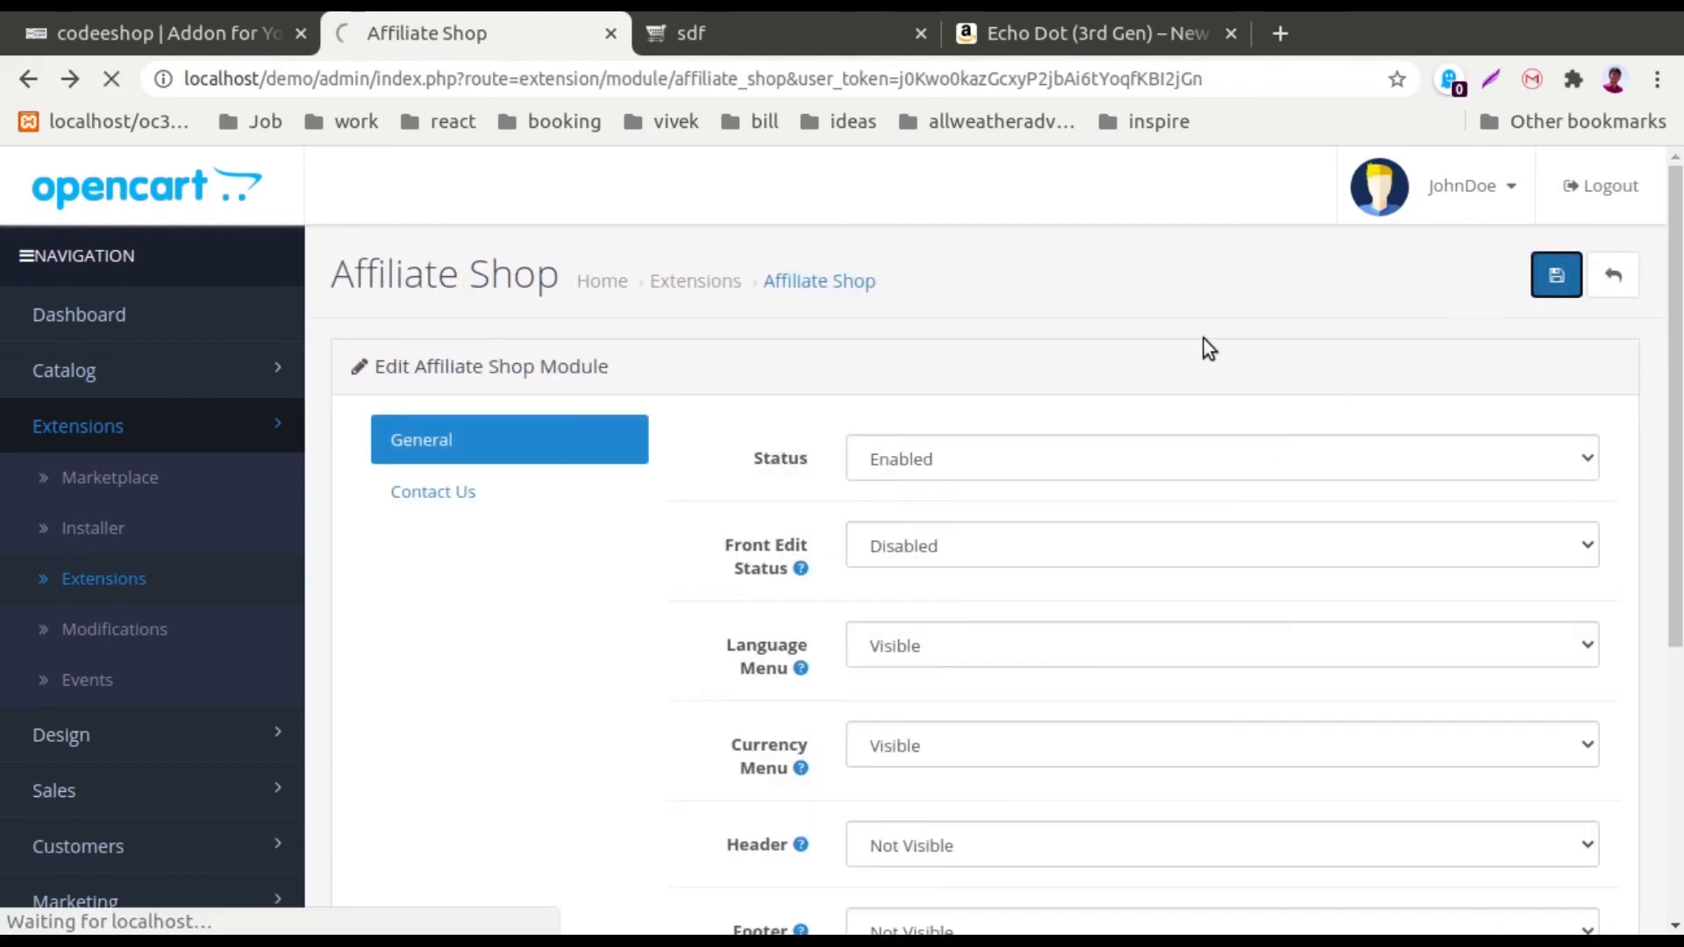
Step: Reload the storefront's Canon EOS 5D page and view the languages it offers
key("ctrl+Tab")
key("F5")
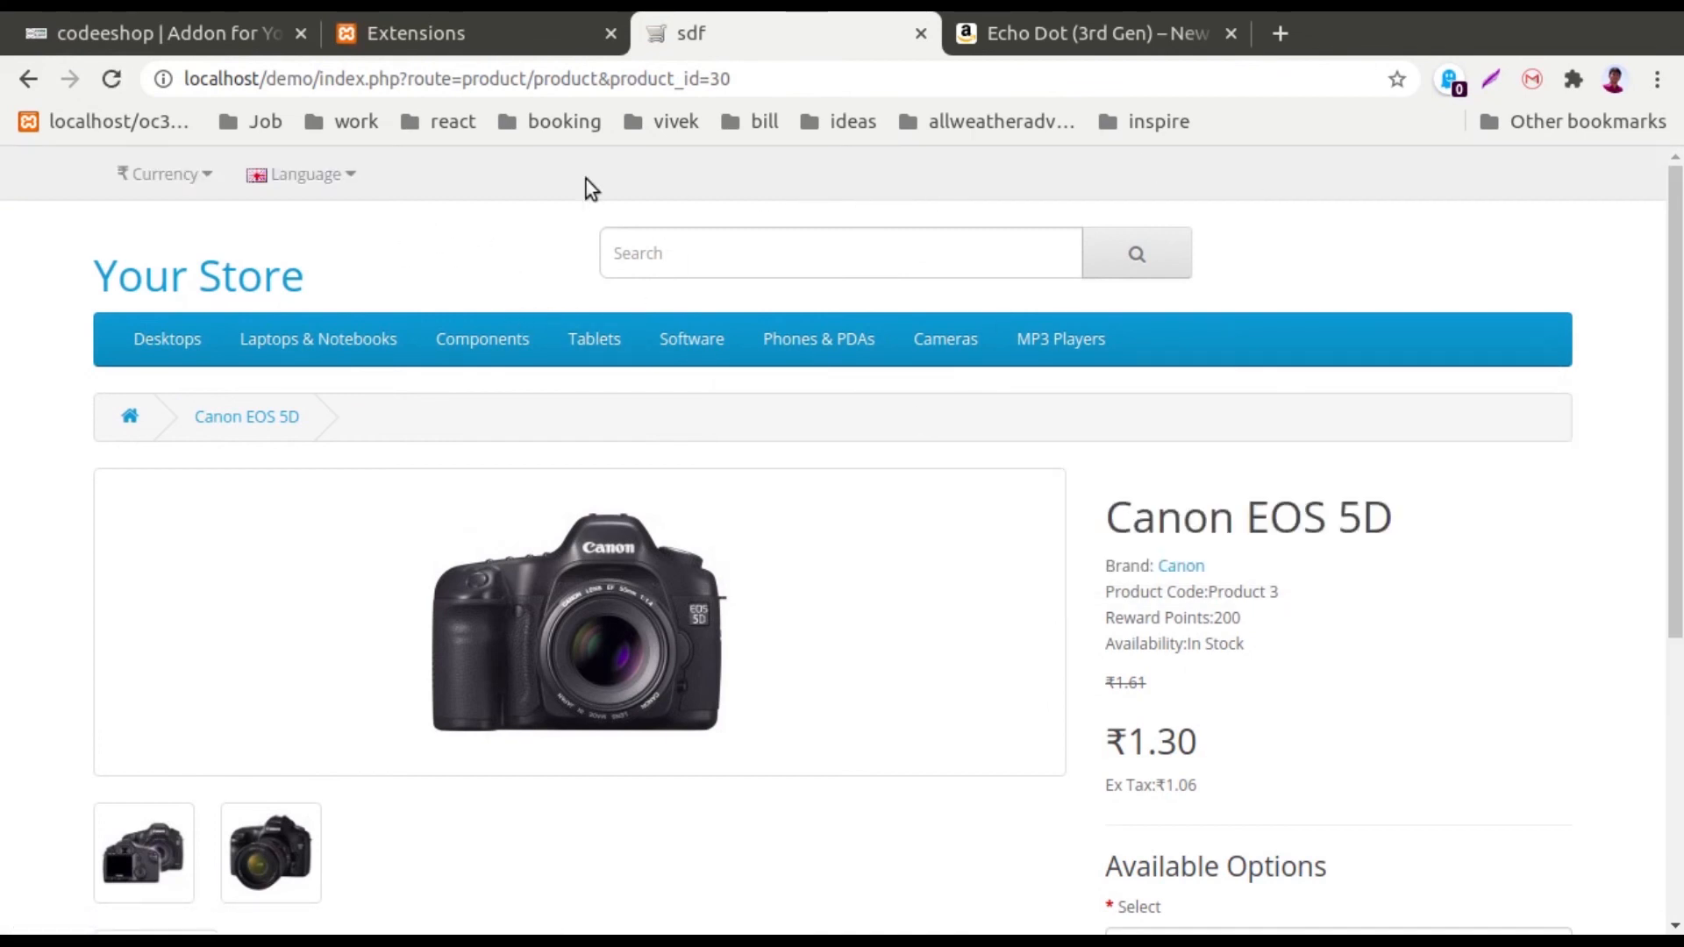
left_click(328, 188)
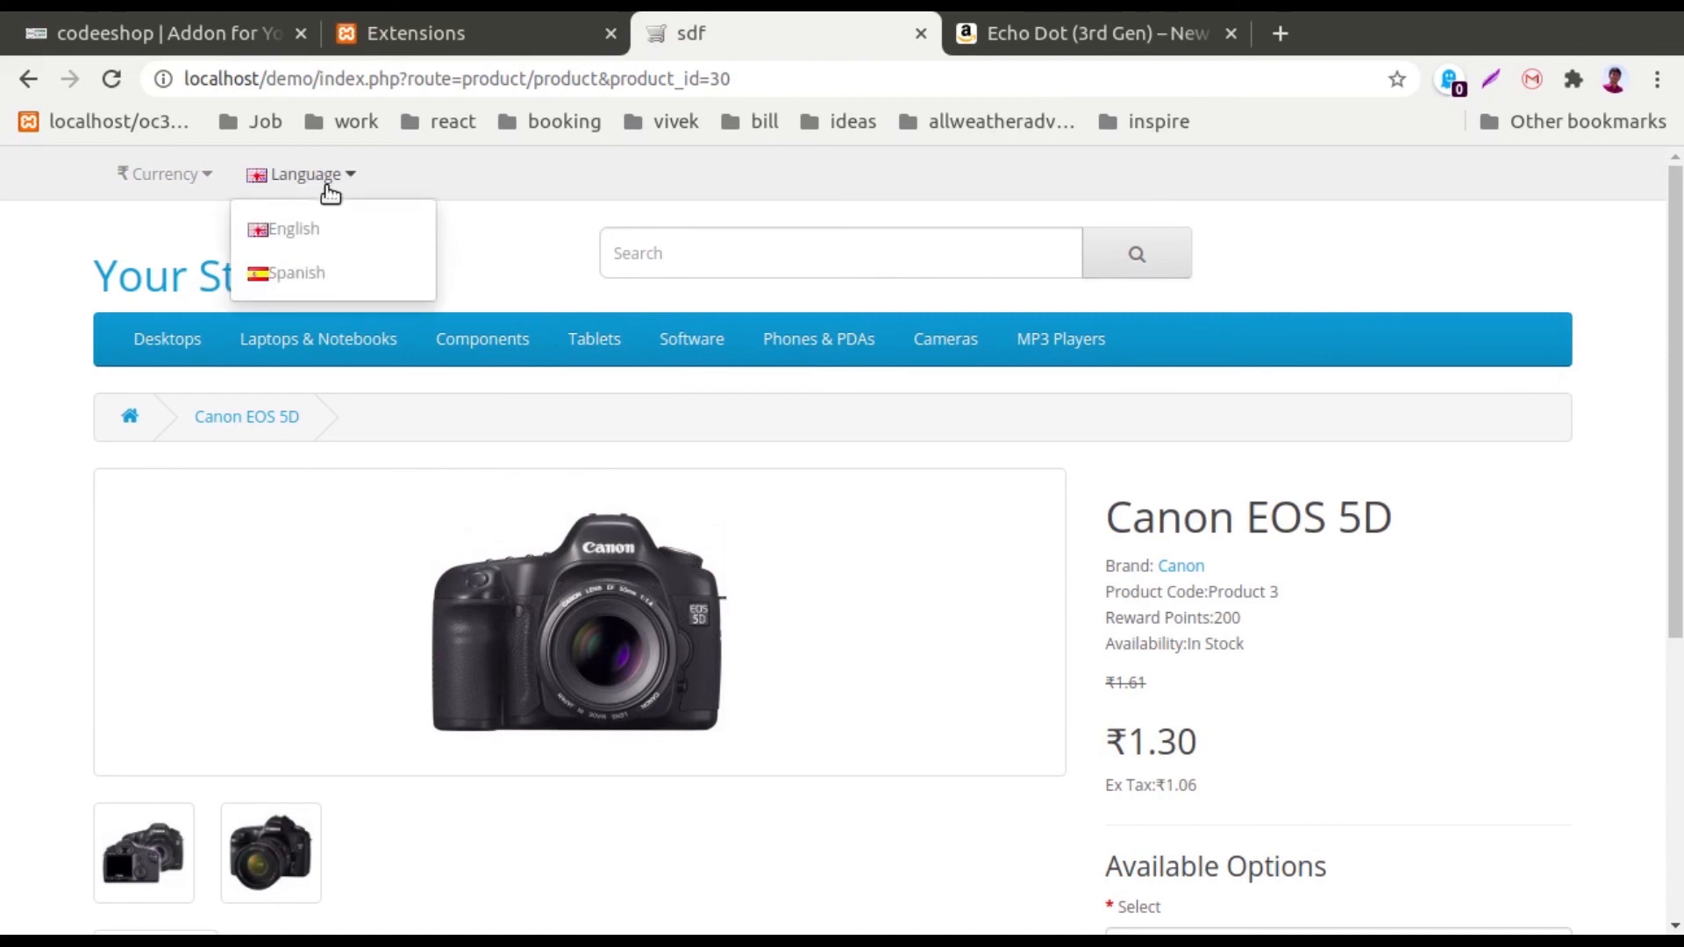
left_click(328, 187)
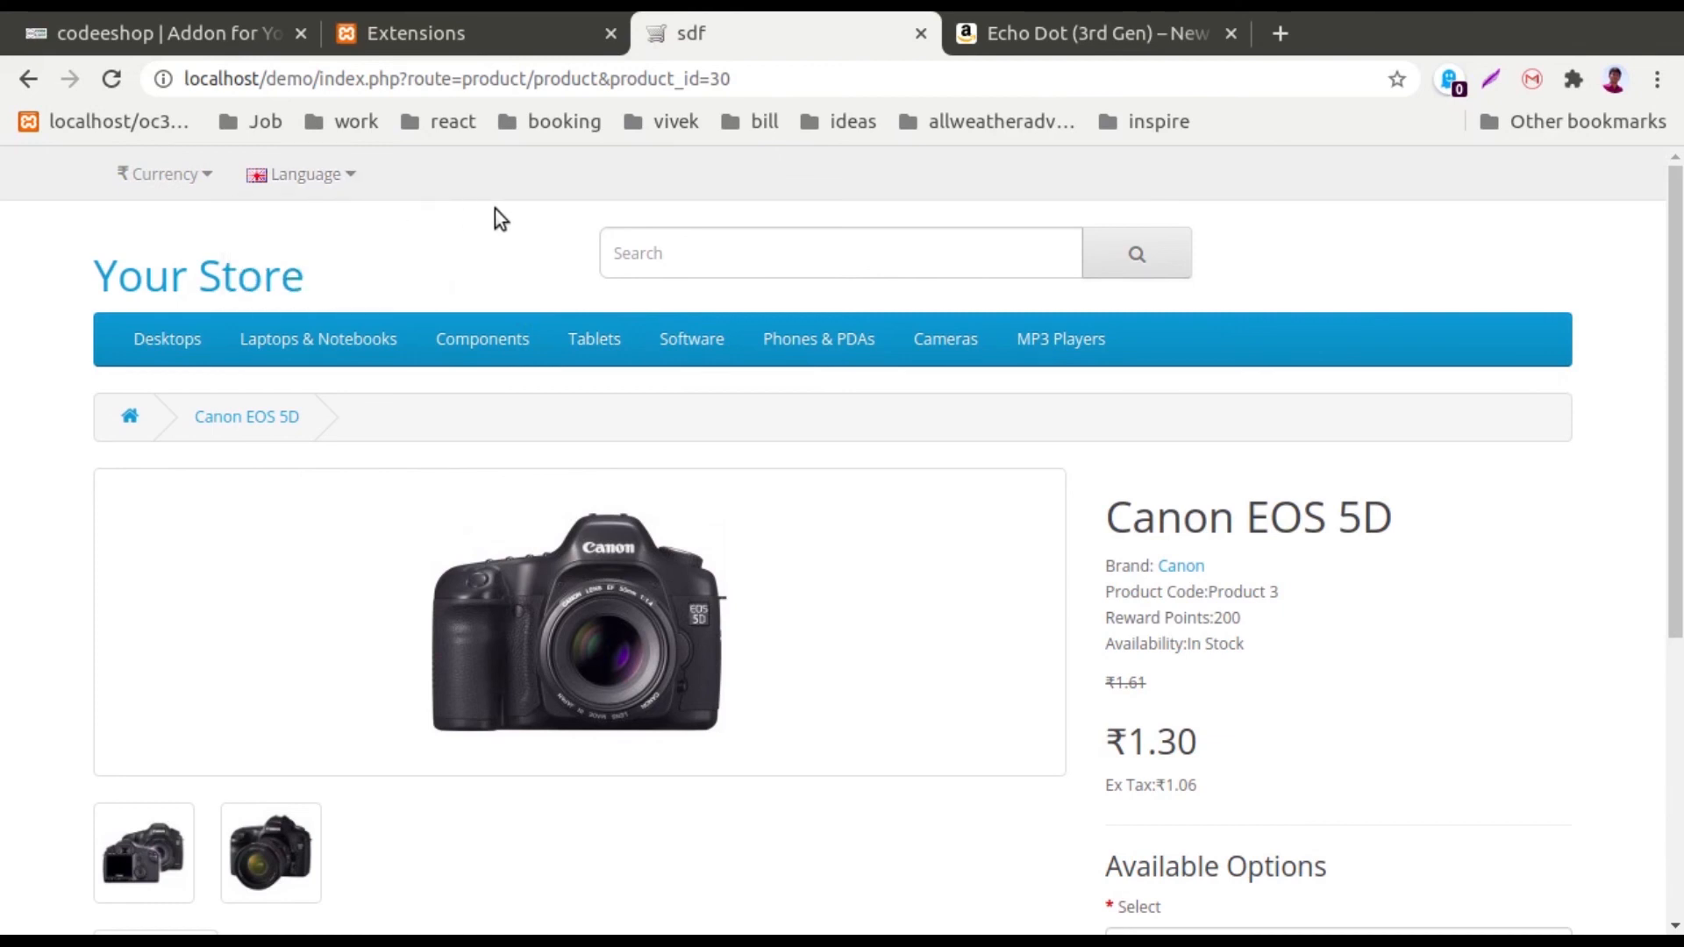
Step: Switch the storefront's language to Spanish
left_click(502, 44)
left_click(730, 41)
left_click(314, 173)
left_click(308, 275)
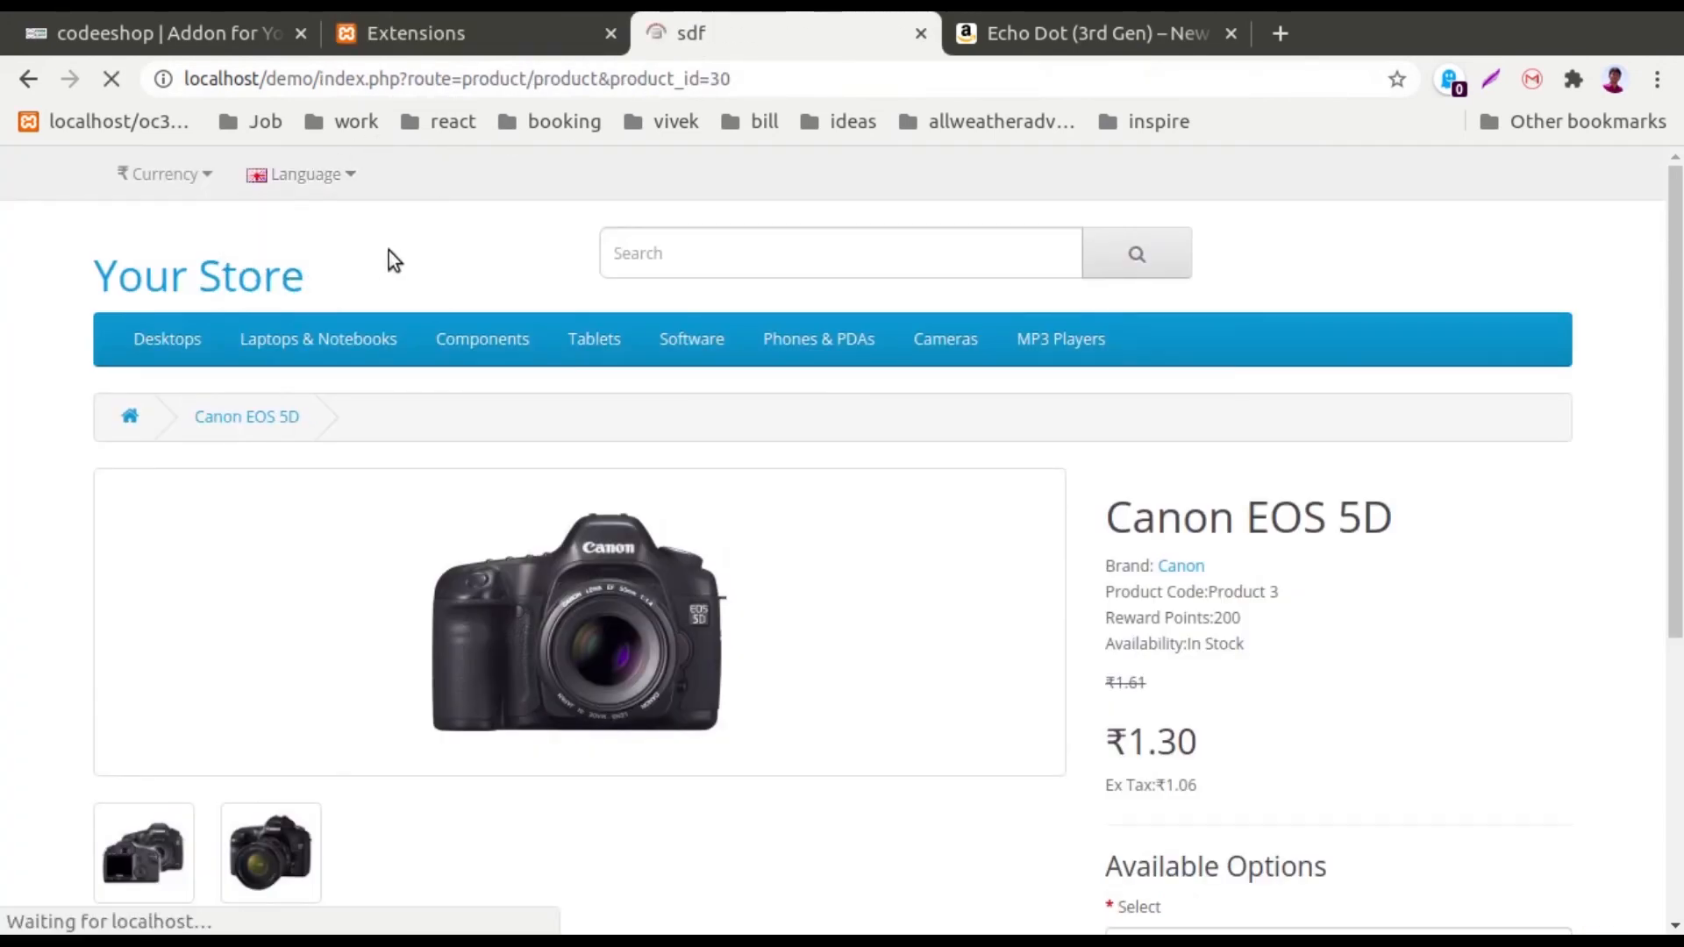
Step: Test the Canon EOS 5D's Comprar en Amazon link and return to the product page
left_click_drag(1677, 460, 1682, 721)
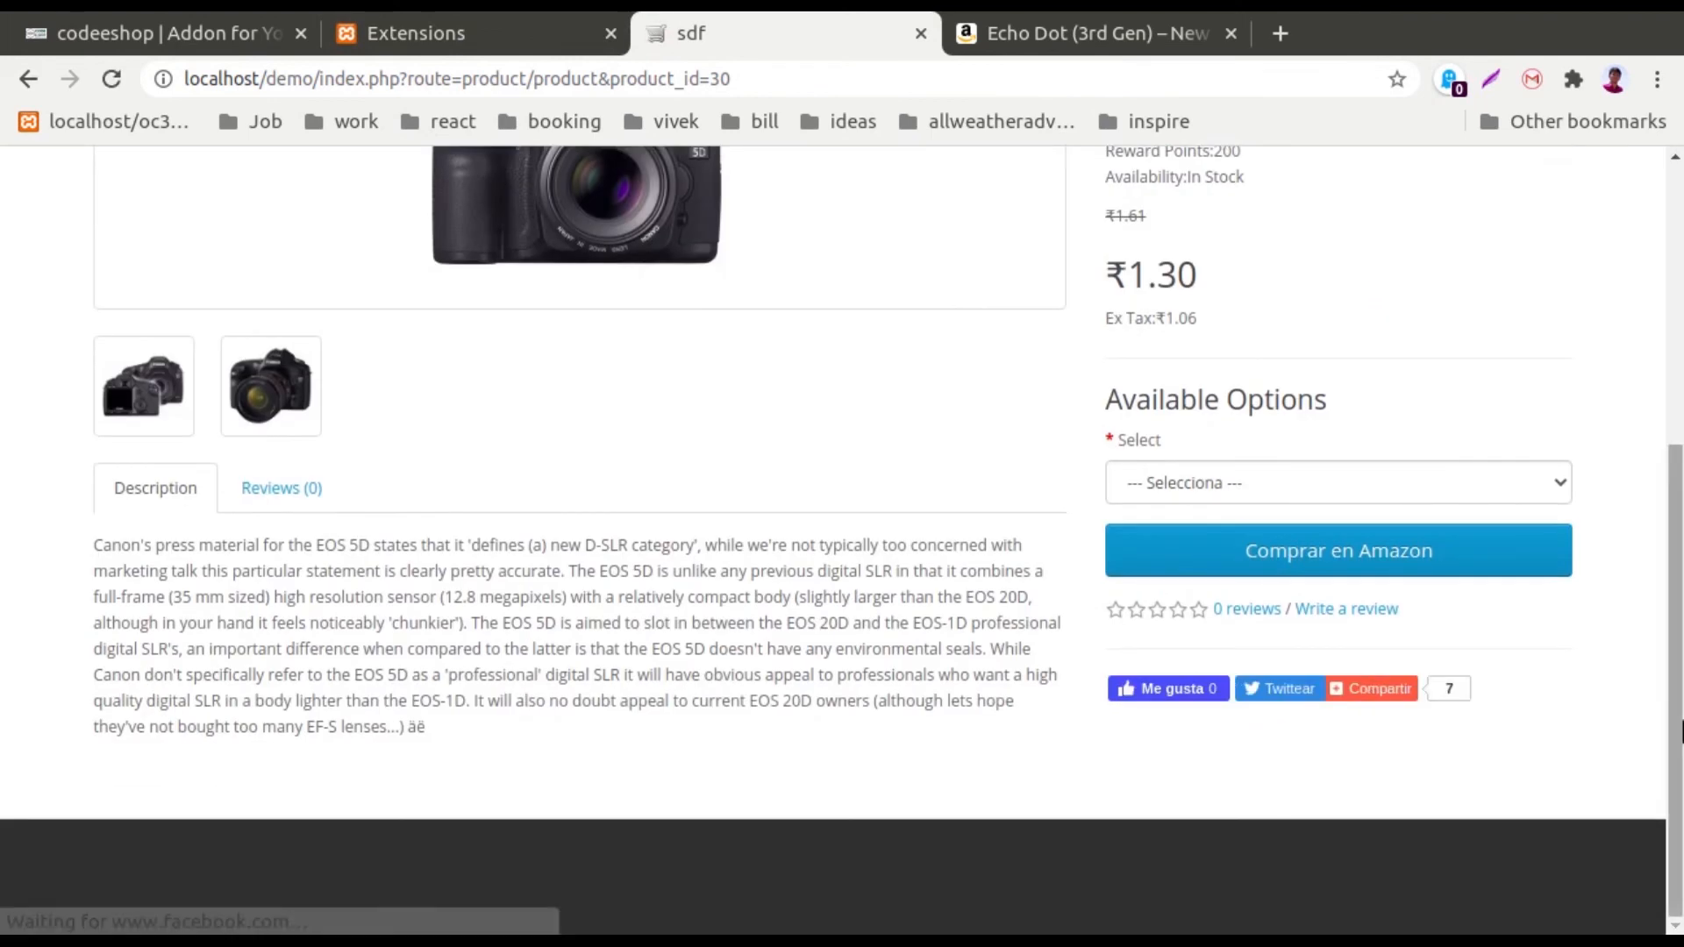
left_click(1283, 556)
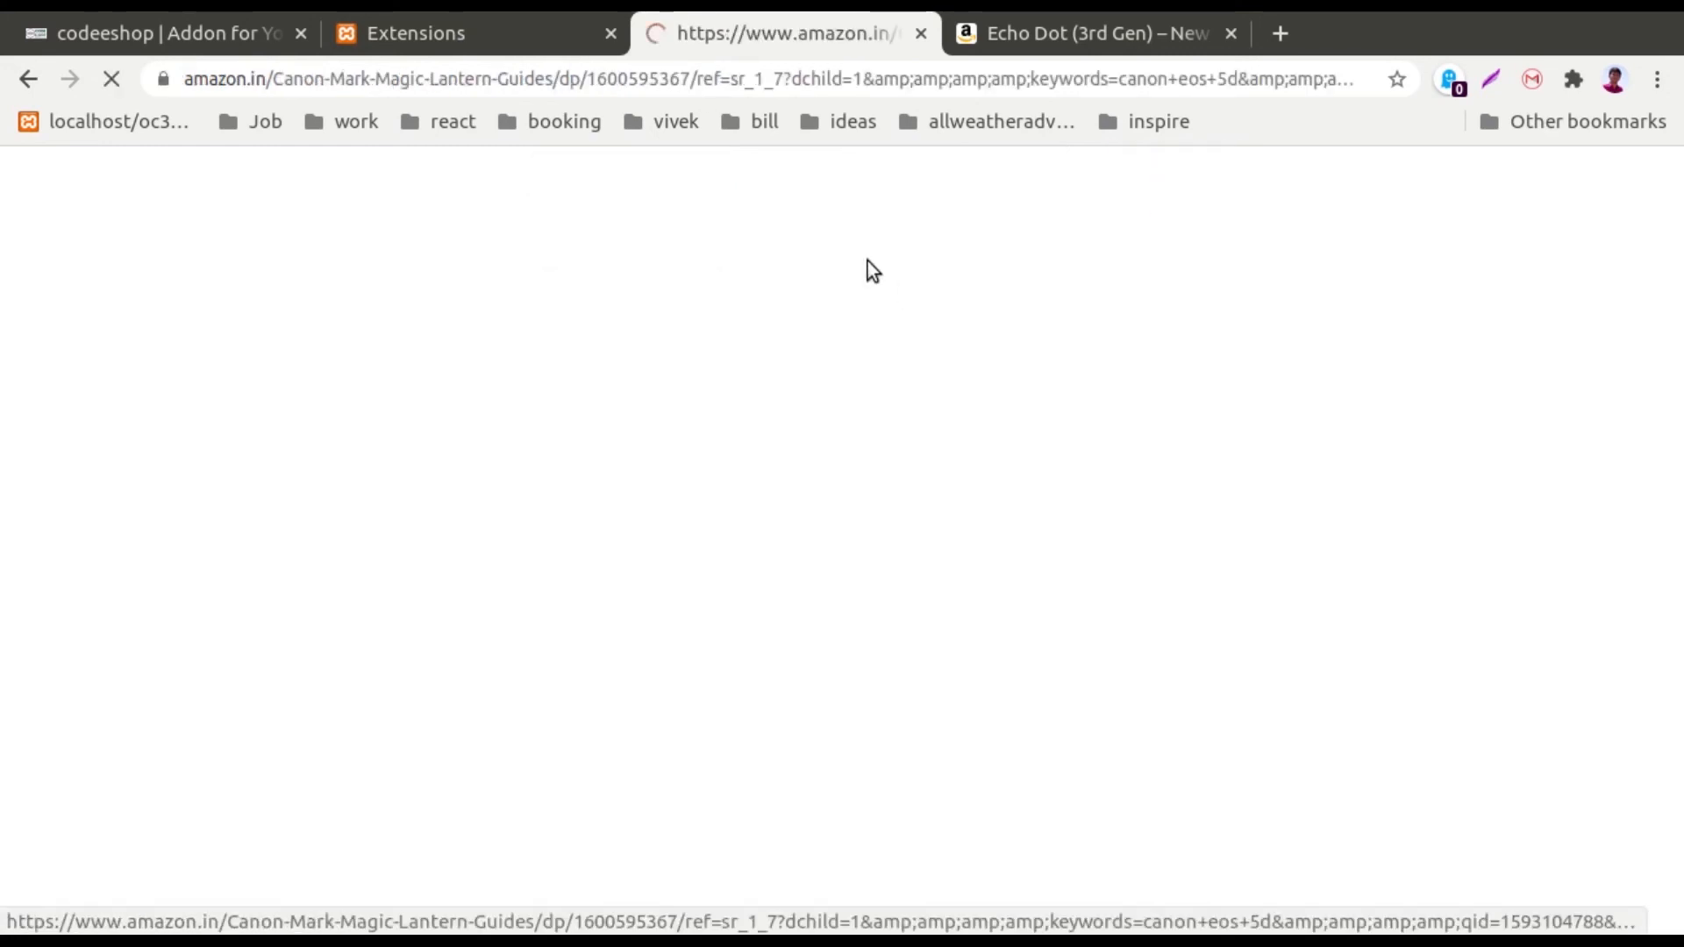
key("alt+Left")
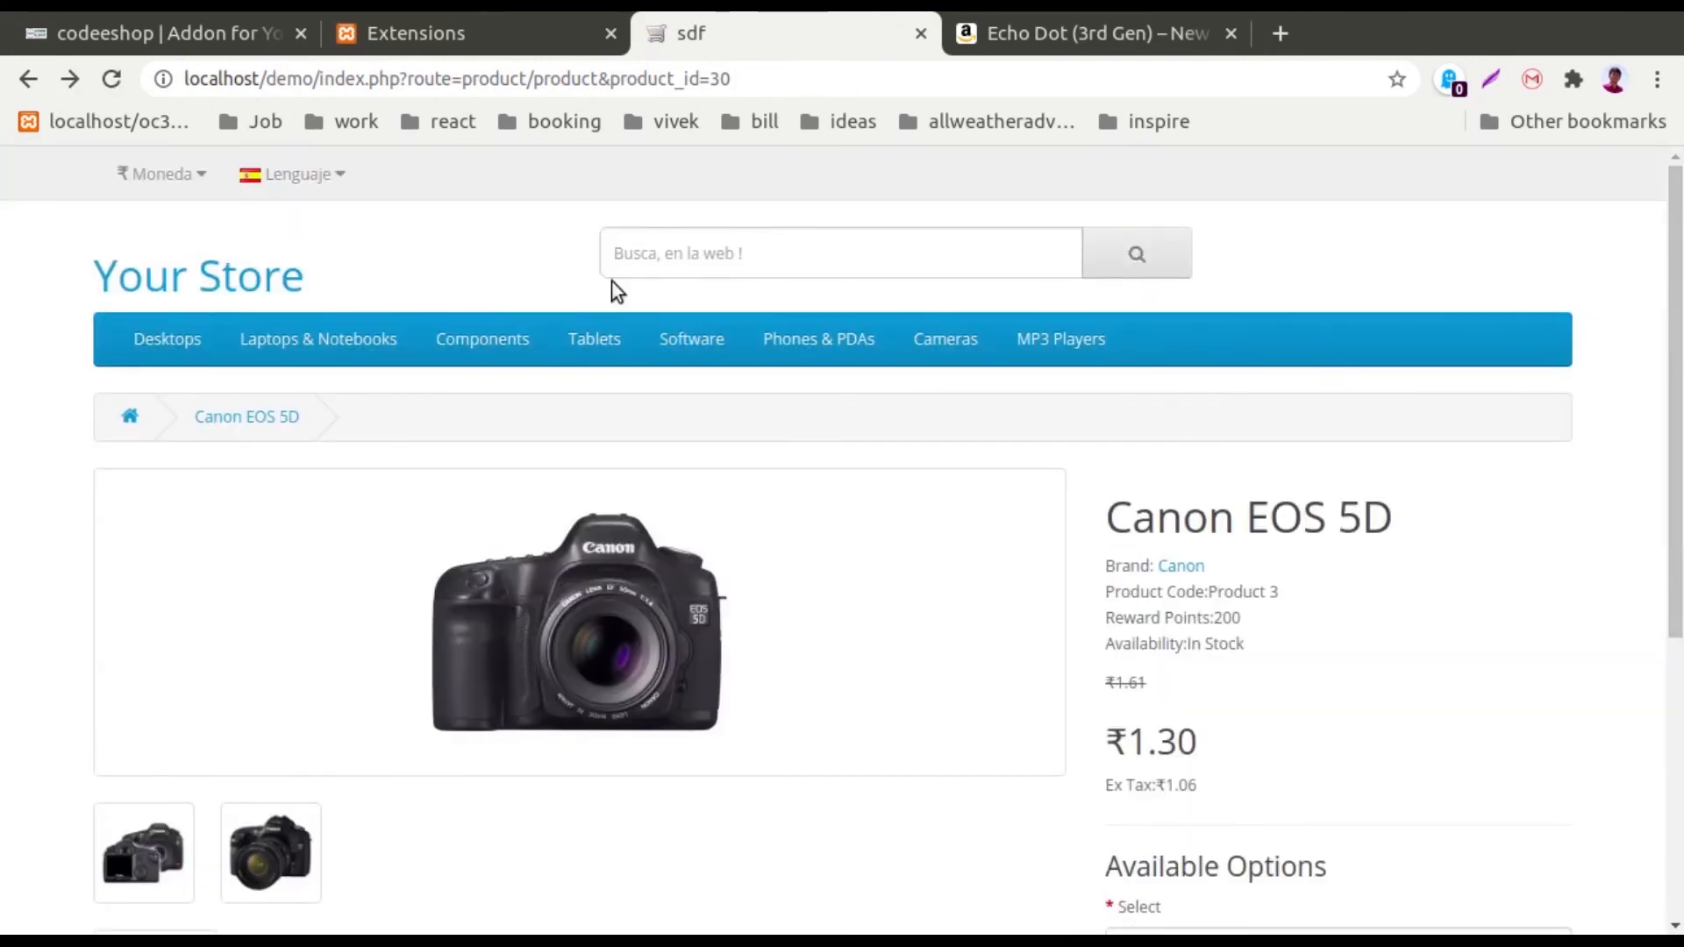
left_click(417, 33)
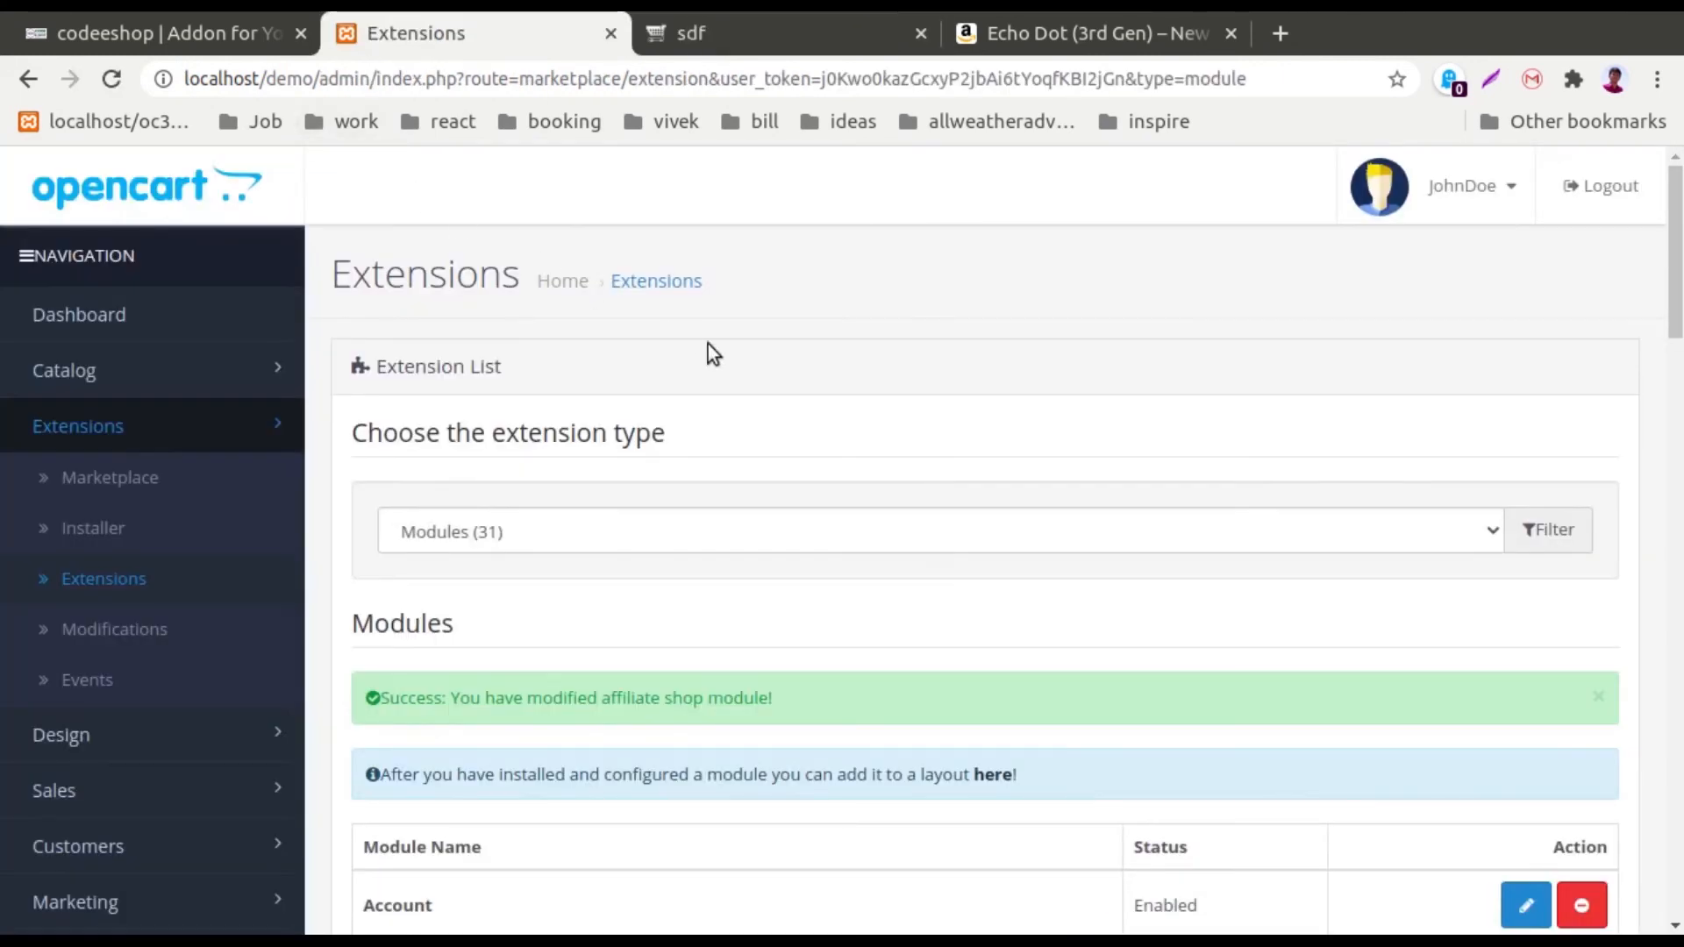
scroll(833, 418, "down", 3)
key("ctrl+Tab")
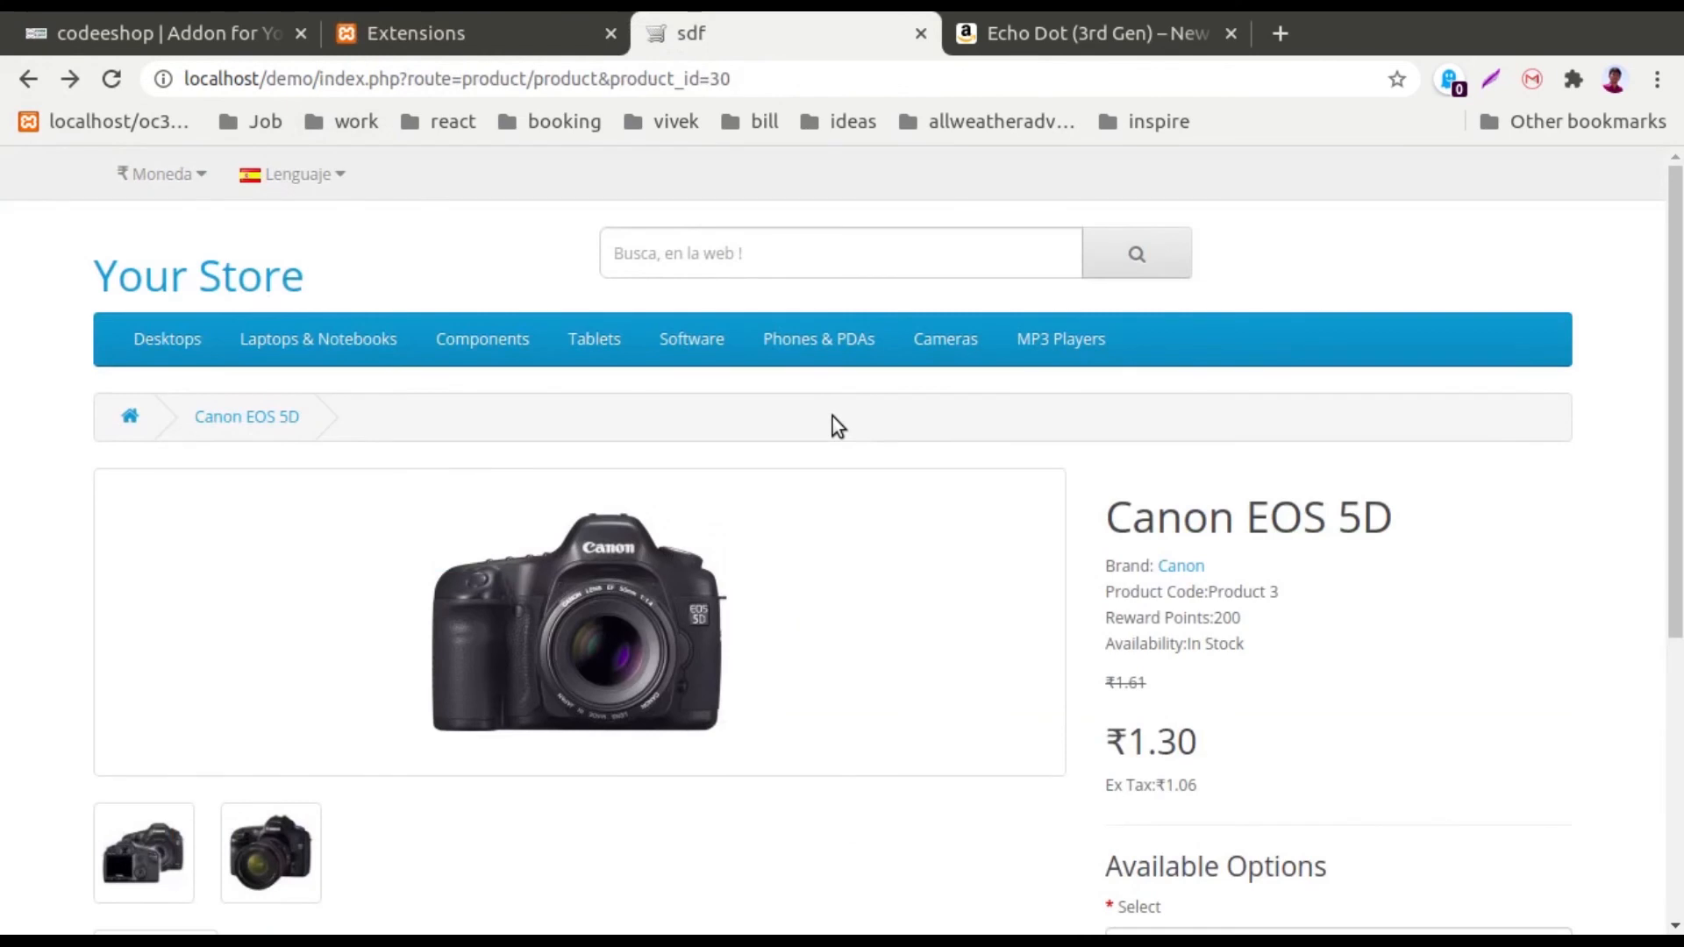
scroll(1079, 796, "down", 5)
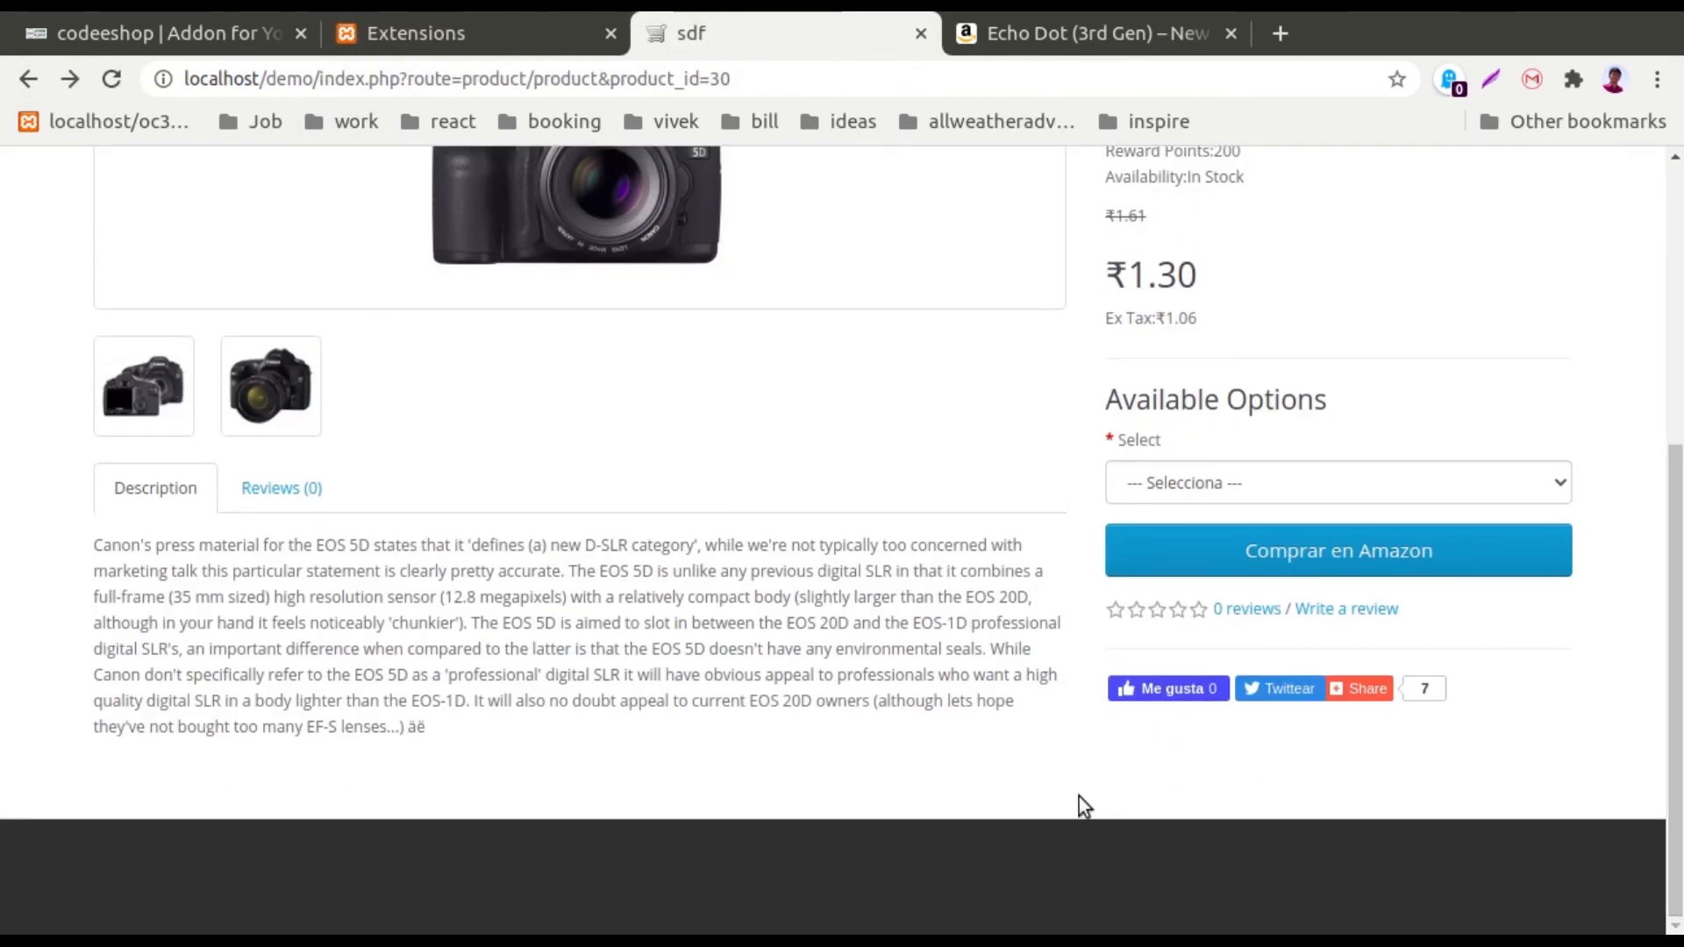
Step: Go back to the Affiliate Shop module settings in the admin and view the Contact Us details
left_click(504, 33)
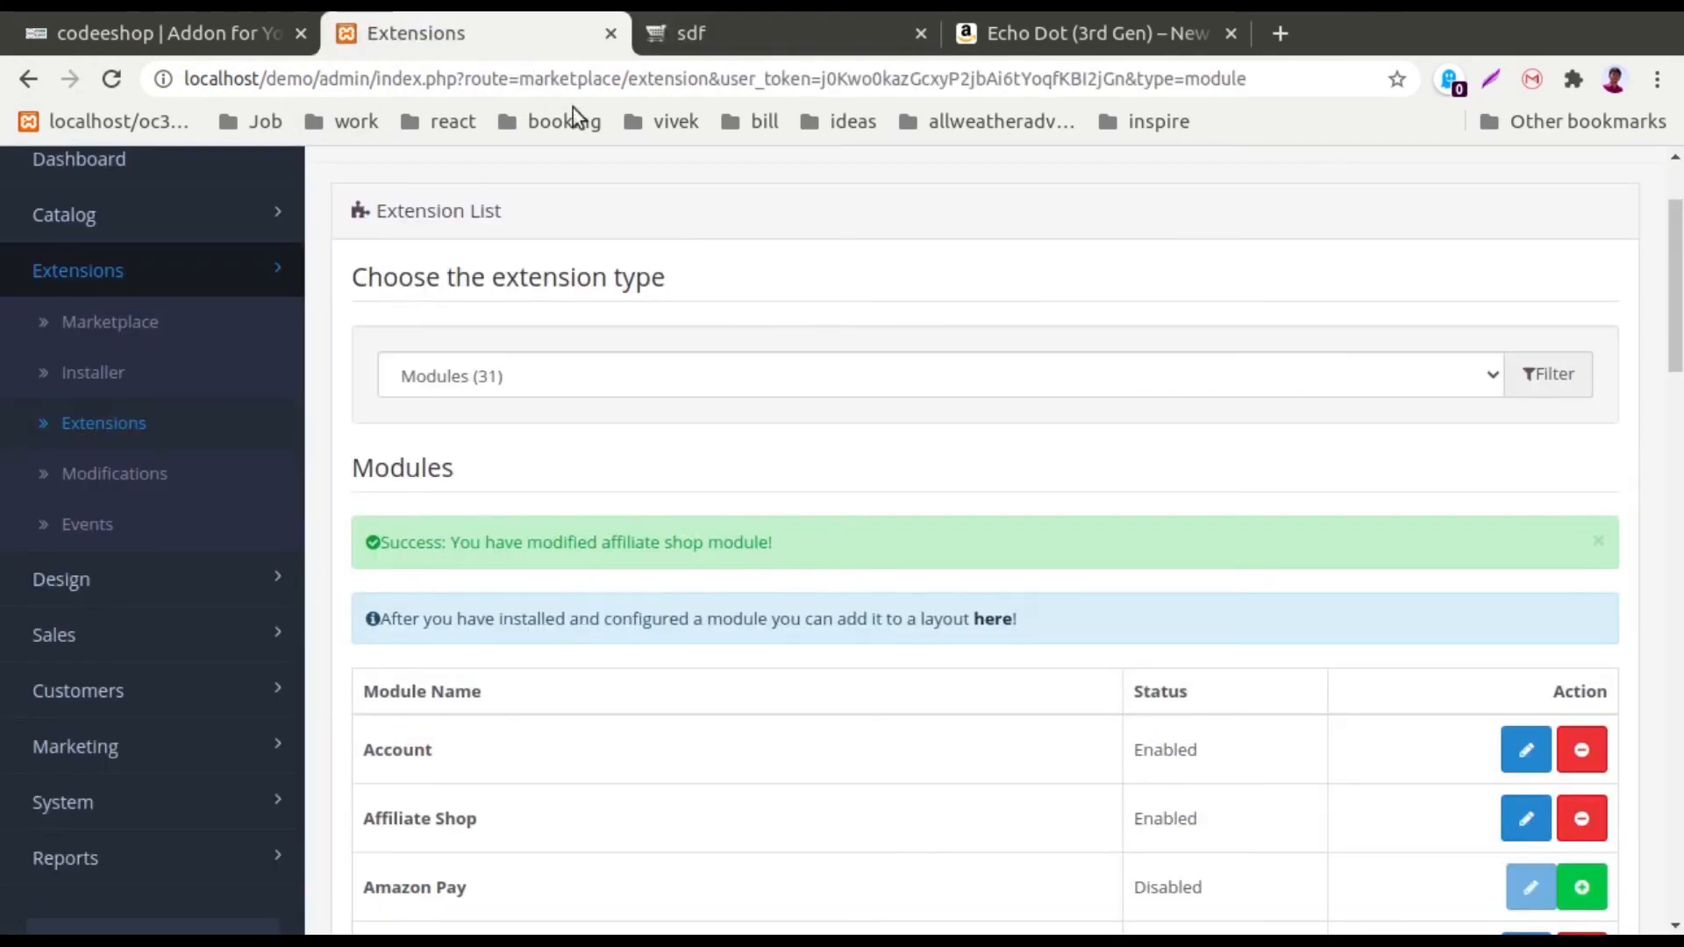
key("alt+Left")
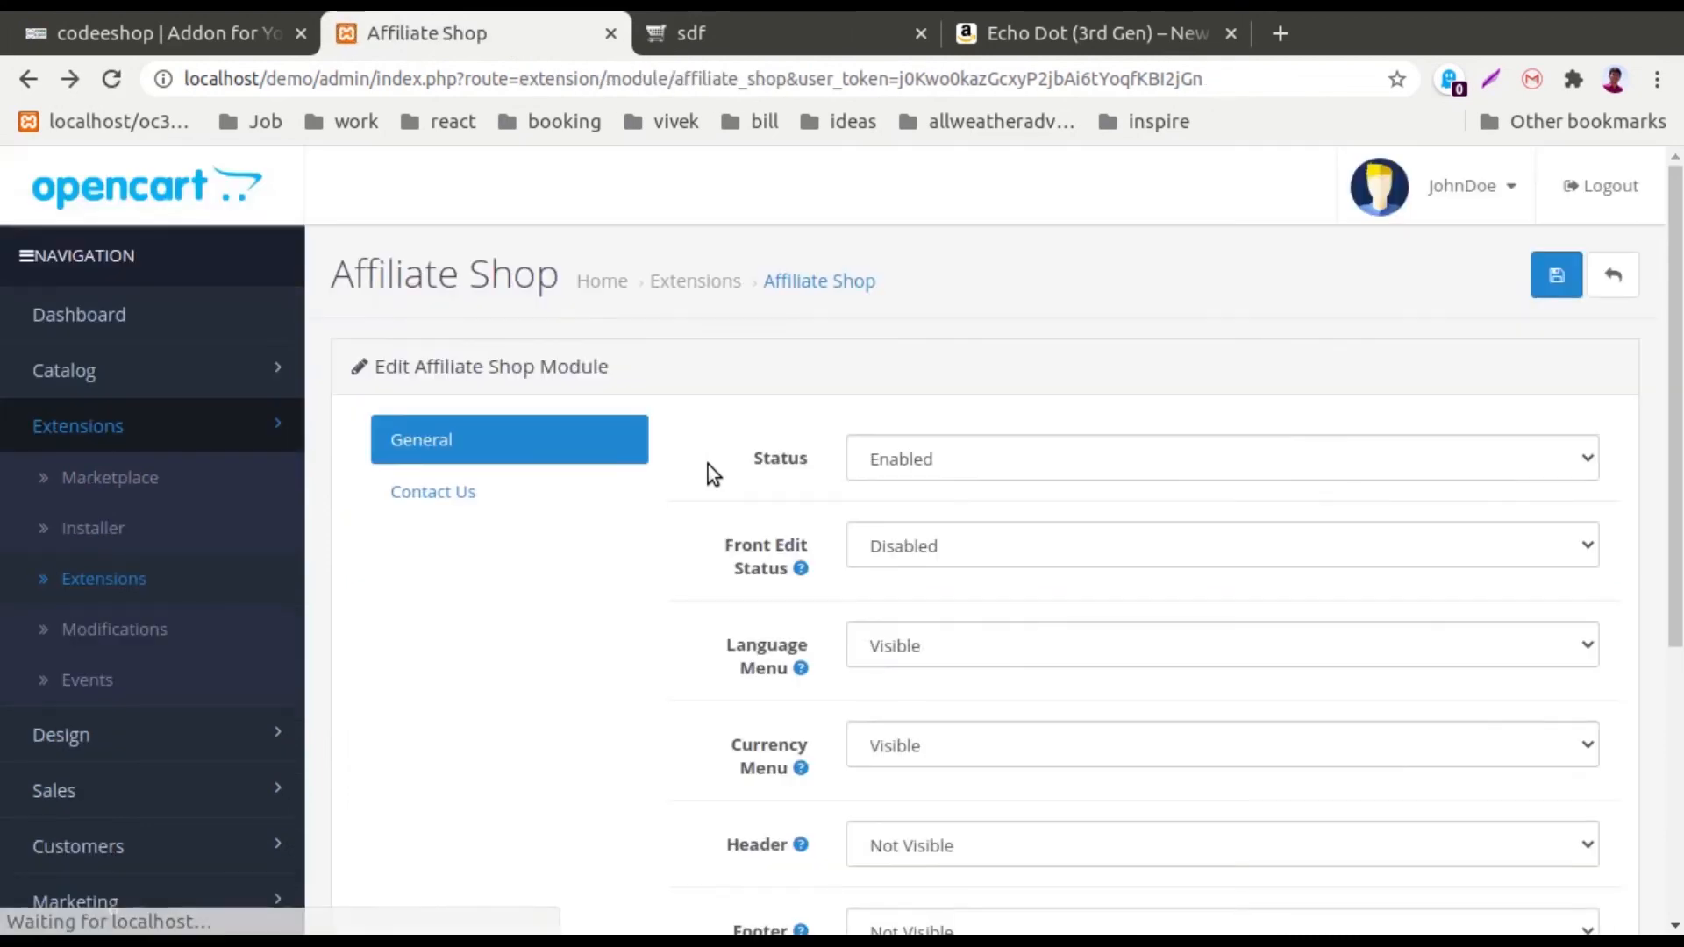
left_click(488, 498)
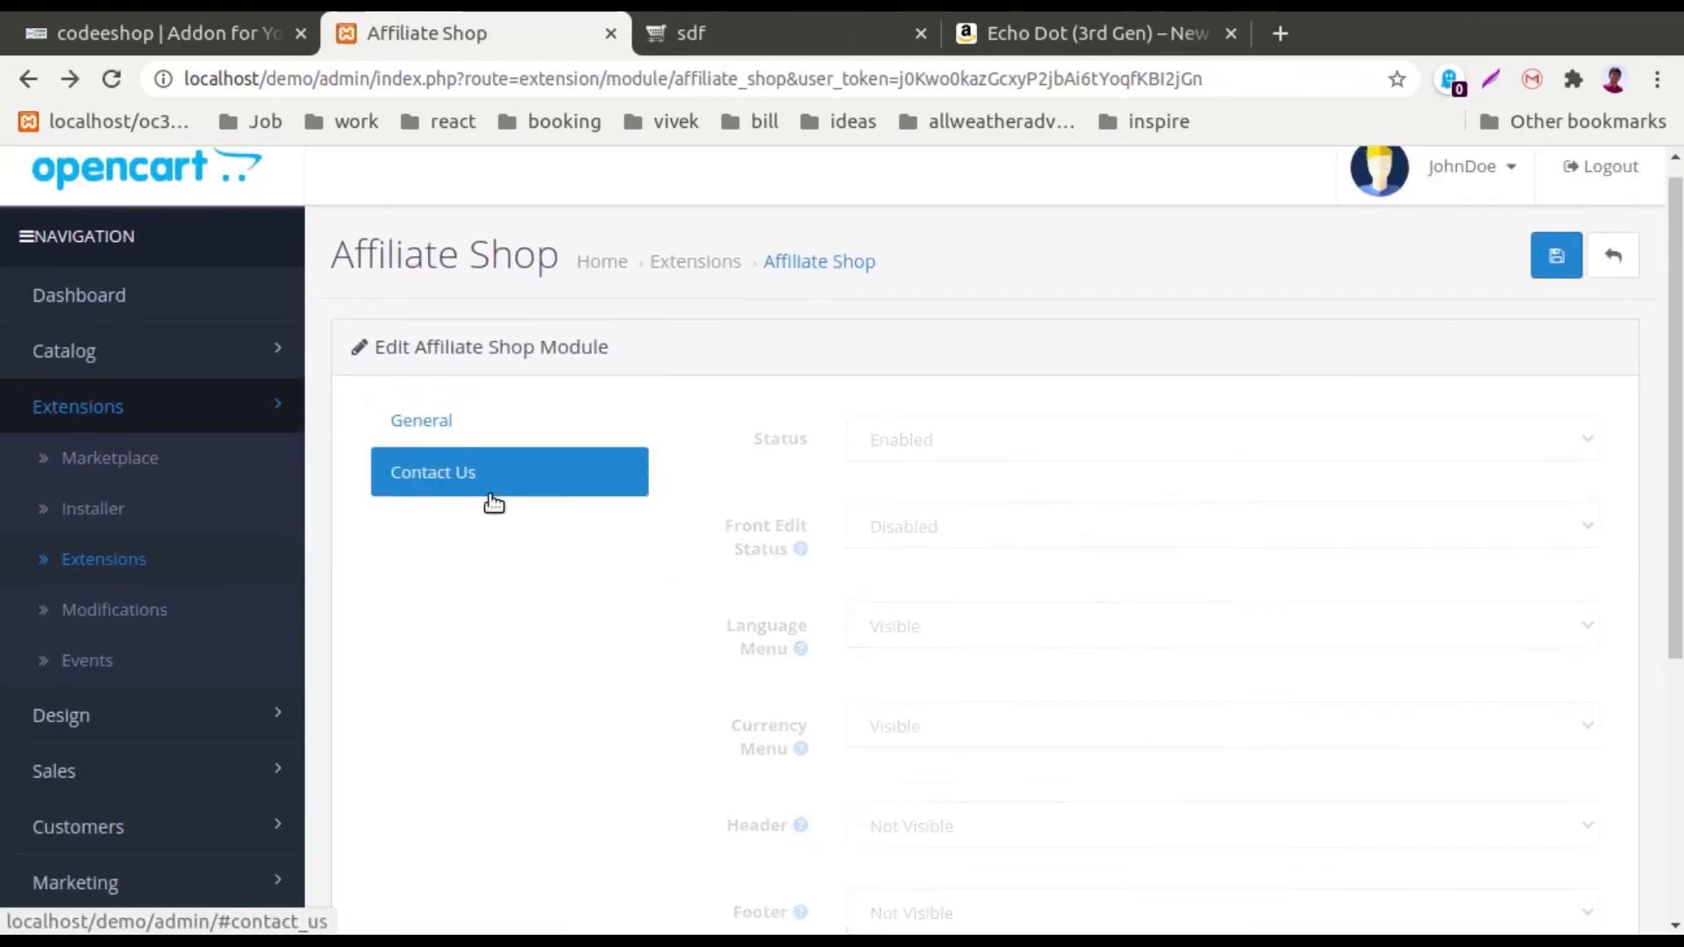
scroll(490, 495, "down", 1)
scroll(490, 495, "down", 1)
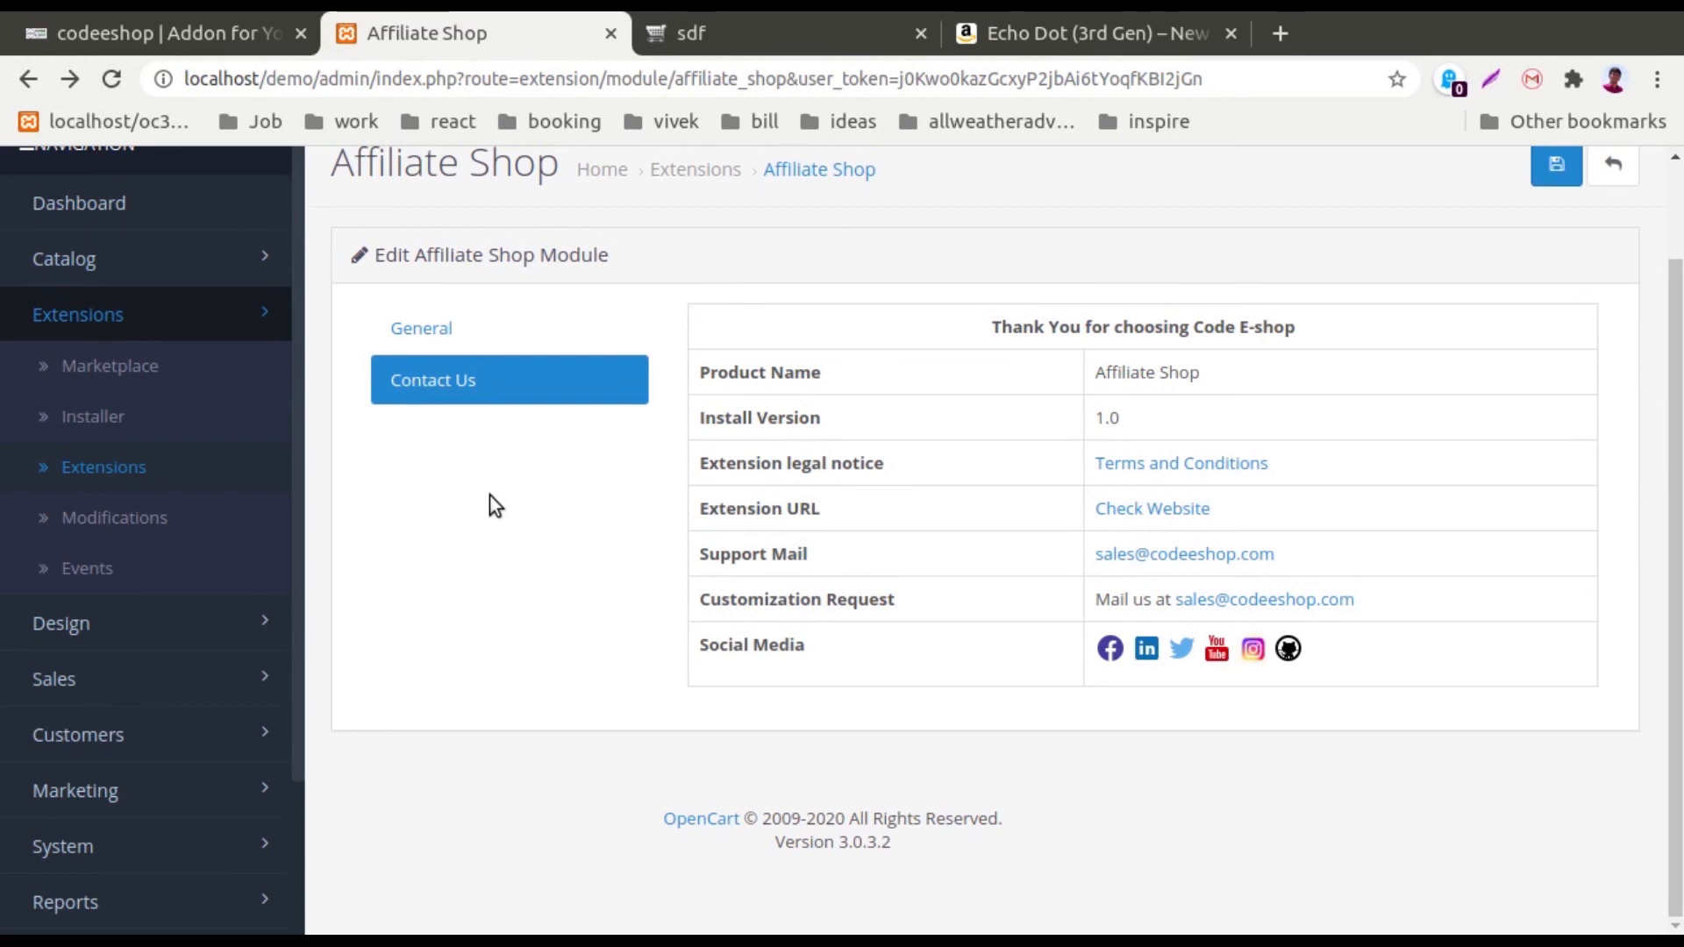